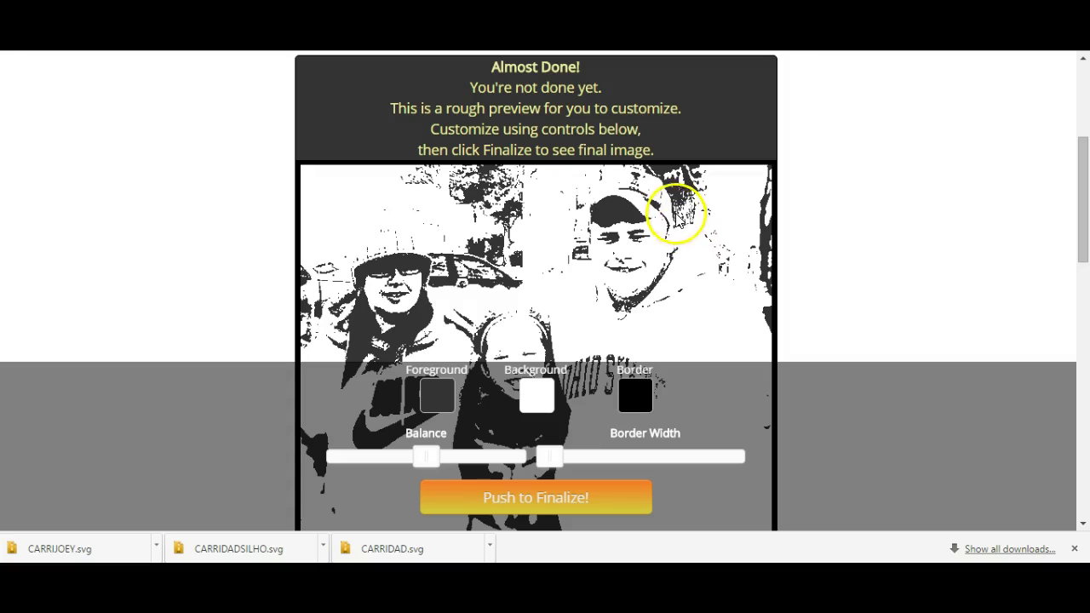
Step: Fine-tune the Balance of the black-and-white stencil preview of the three people
{"action": "left_click_drag", "start_coordinate": [1083, 209], "coordinate": [1083, 238]}
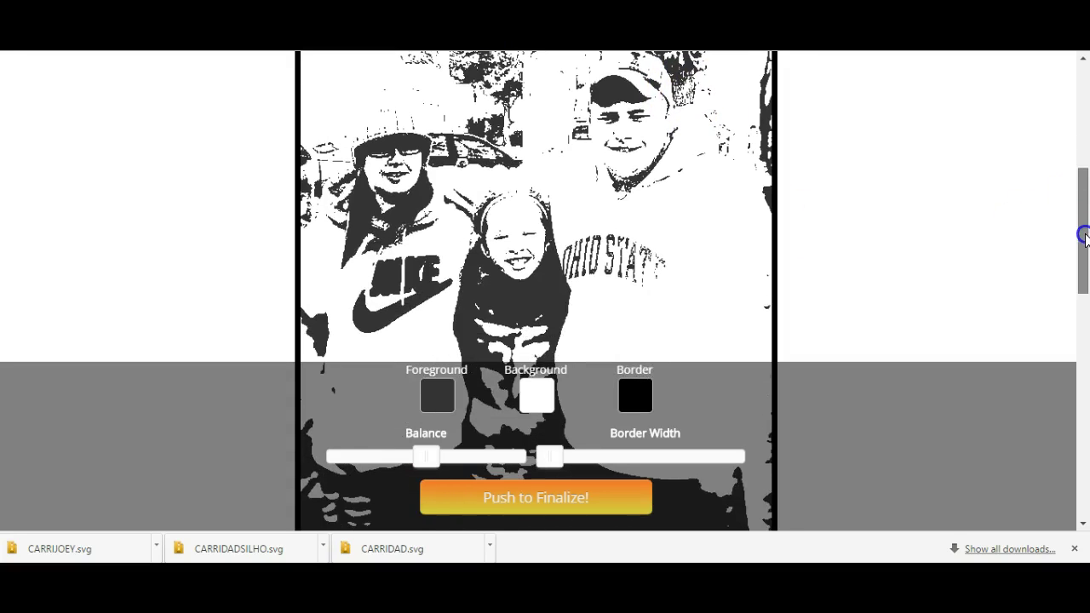
{"action": "left_click", "coordinate": [421, 457]}
{"action": "mouse_move", "coordinate": [427, 459]}
{"action": "left_mouse_down"}
{"action": "mouse_move", "coordinate": [405, 459]}
{"action": "mouse_move", "coordinate": [428, 461]}
{"action": "left_mouse_up"}
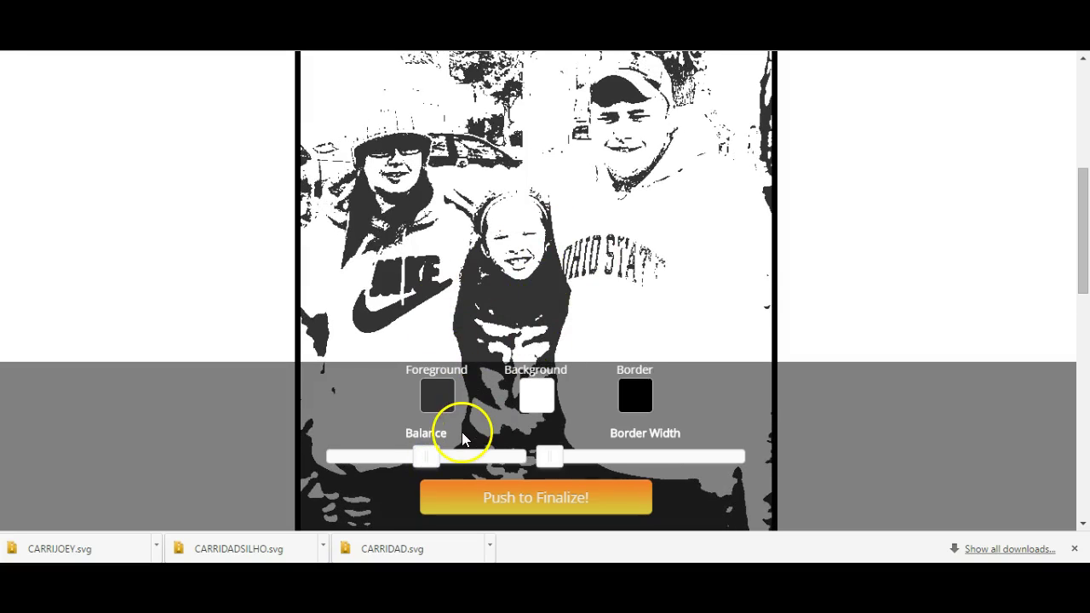
{"action": "left_click", "coordinate": [431, 461]}
{"action": "mouse_move", "coordinate": [432, 461]}
{"action": "left_mouse_down"}
{"action": "mouse_move", "coordinate": [494, 453]}
{"action": "mouse_move", "coordinate": [435, 463]}
{"action": "left_mouse_up"}
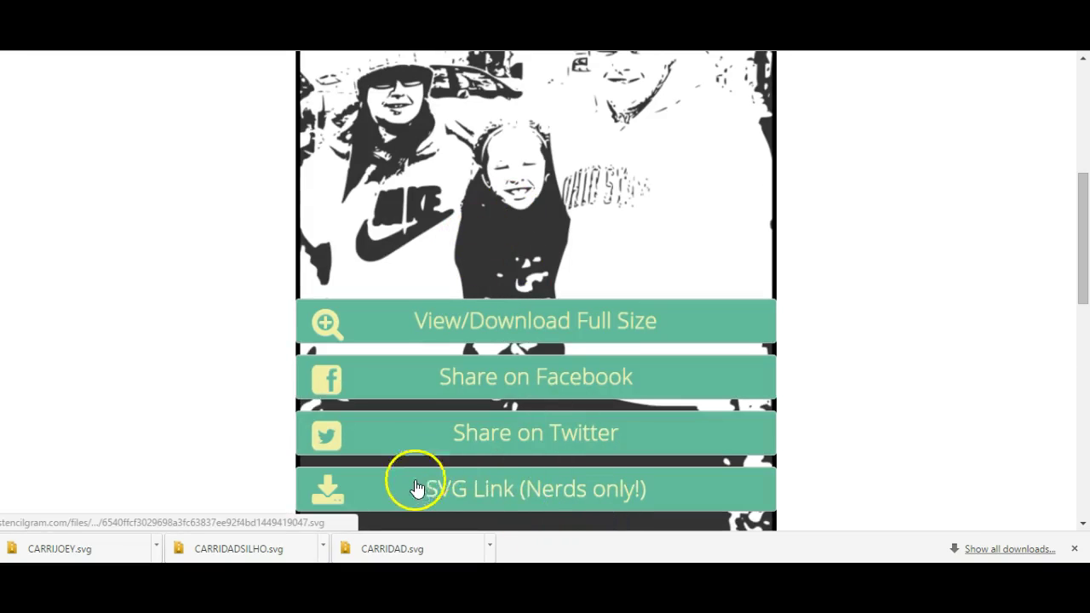
Step: Save the finalized stencil's SVG in the SVG& ZIP folder under the existing file name CARRIJOEY
{"action": "left_click", "coordinate": [544, 506]}
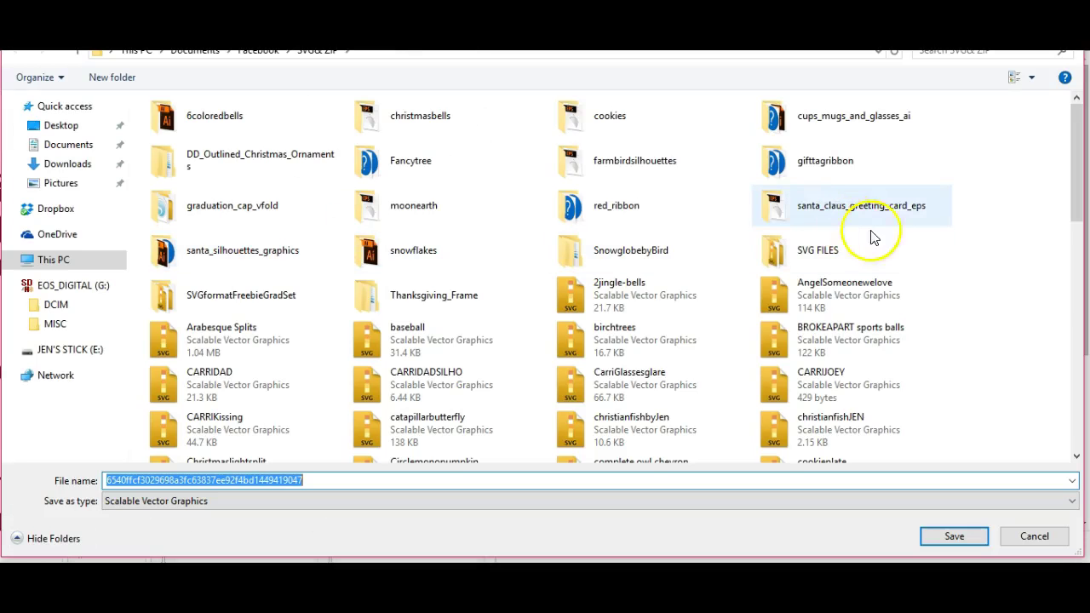
{"action": "left_click_drag", "start_coordinate": [1074, 168], "coordinate": [1080, 196]}
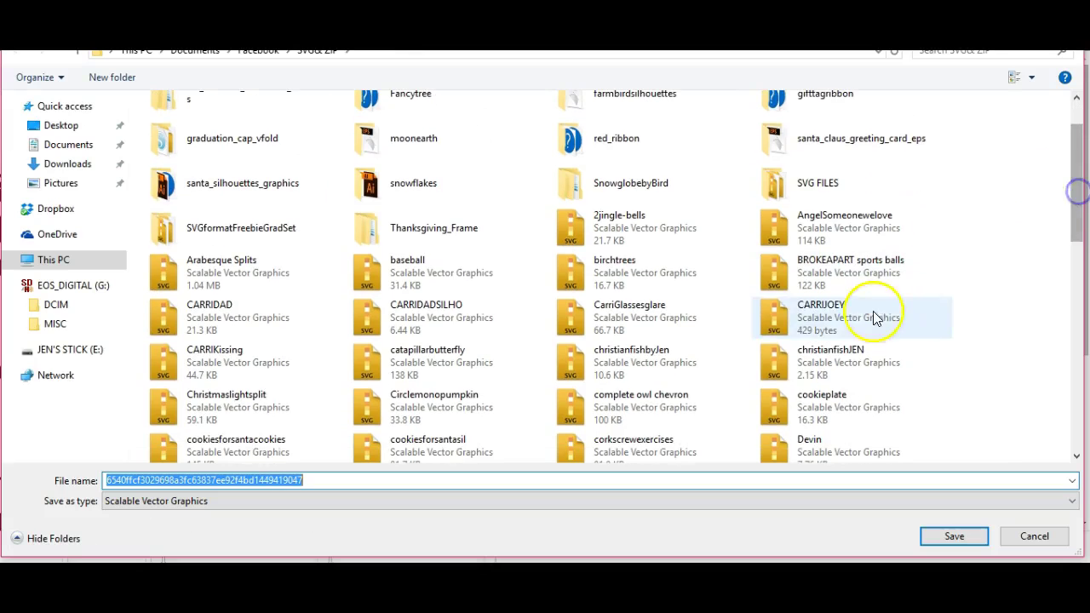
{"action": "double_click", "coordinate": [790, 322]}
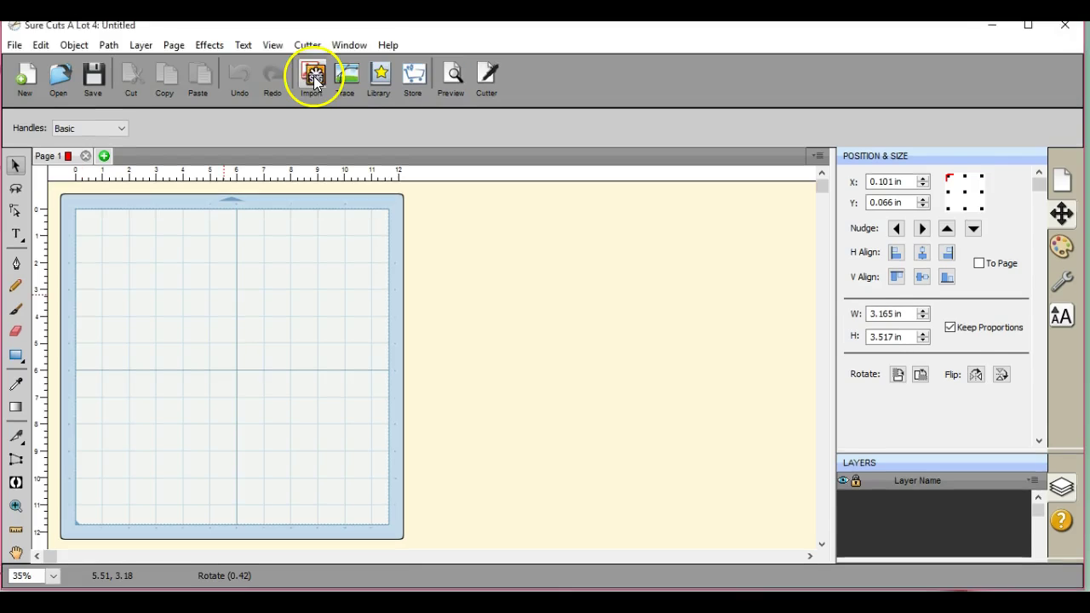
Step: Switch to Sure Cuts A Lot 4 and import CARRIJOEY.svg from the SVG& ZIP folder inside Documents, Facebook
{"action": "left_click", "coordinate": [312, 51]}
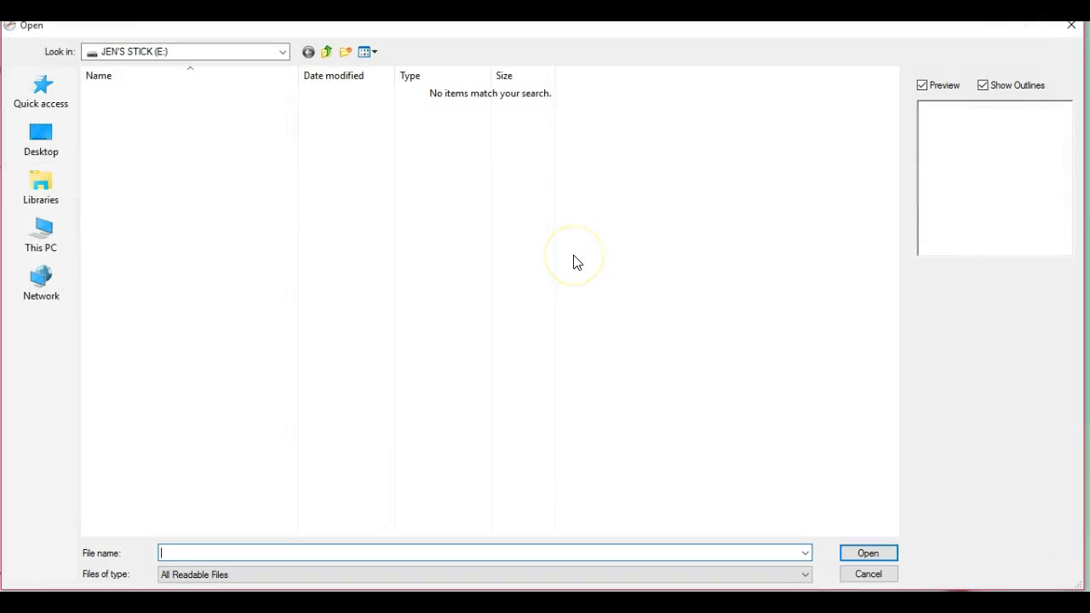
{"action": "left_click", "coordinate": [287, 54]}
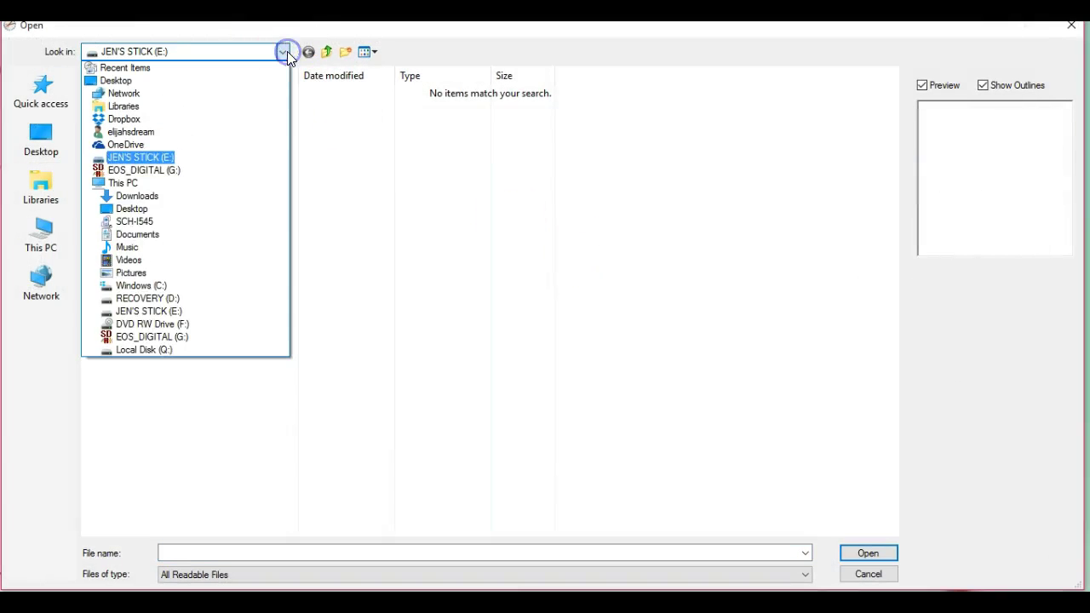
{"action": "left_click", "coordinate": [210, 237]}
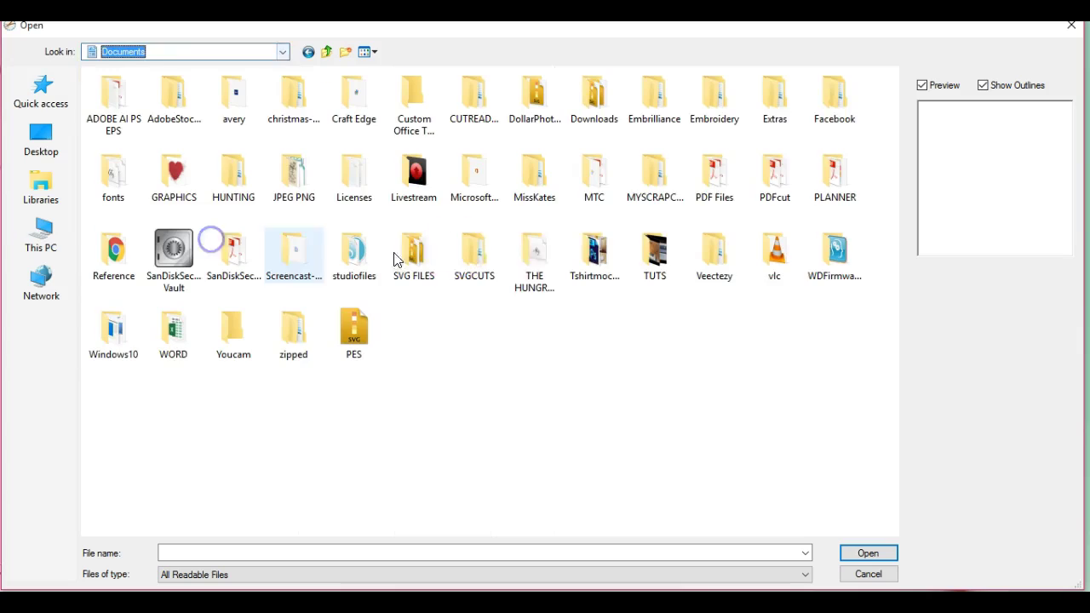
{"action": "double_click", "coordinate": [839, 121]}
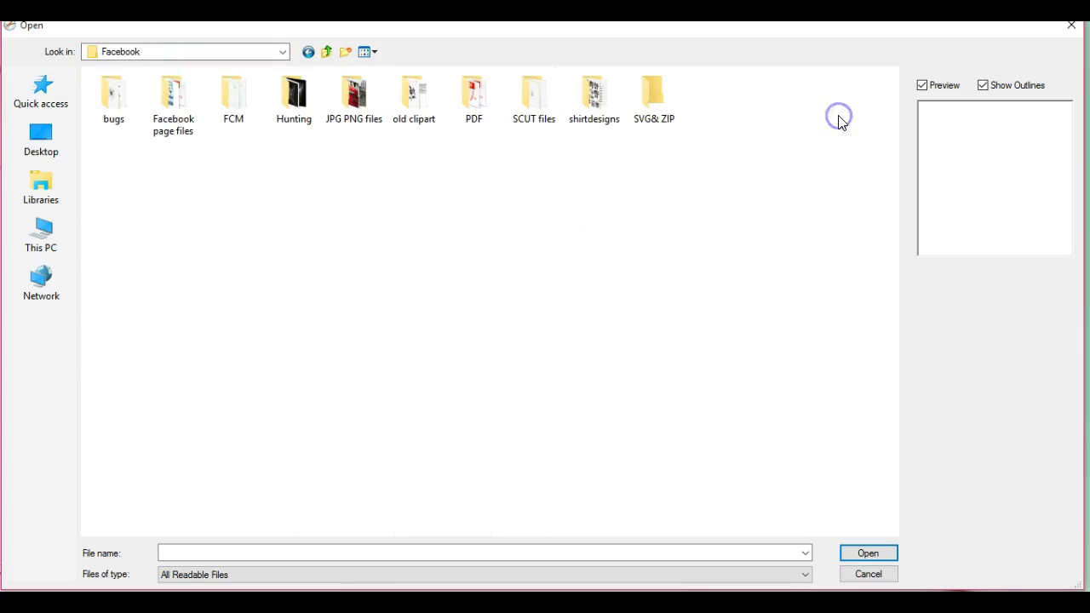
{"action": "double_click", "coordinate": [654, 109]}
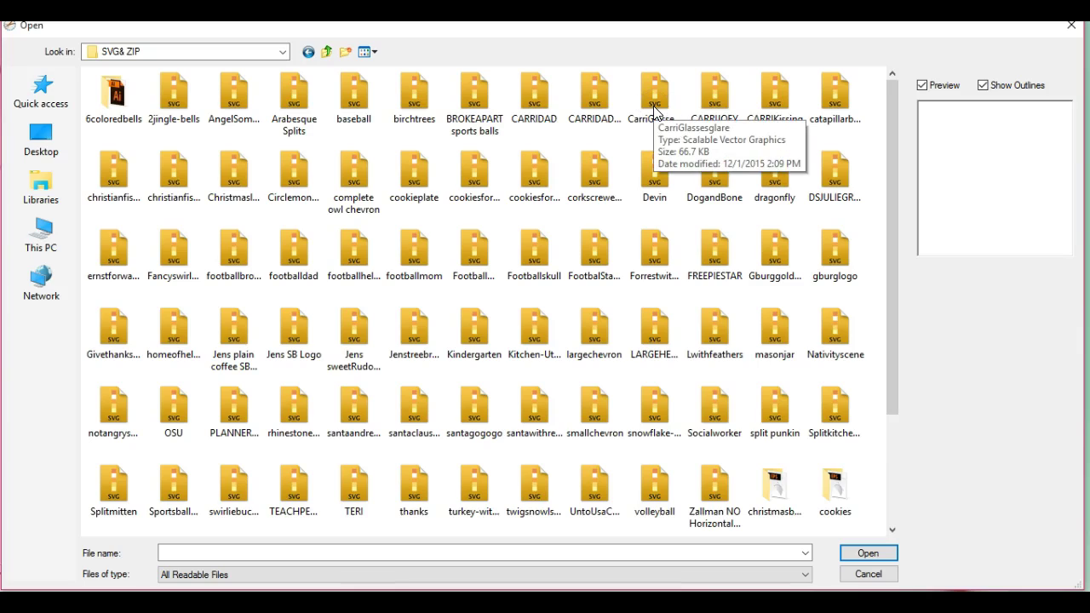
{"action": "double_click", "coordinate": [717, 107]}
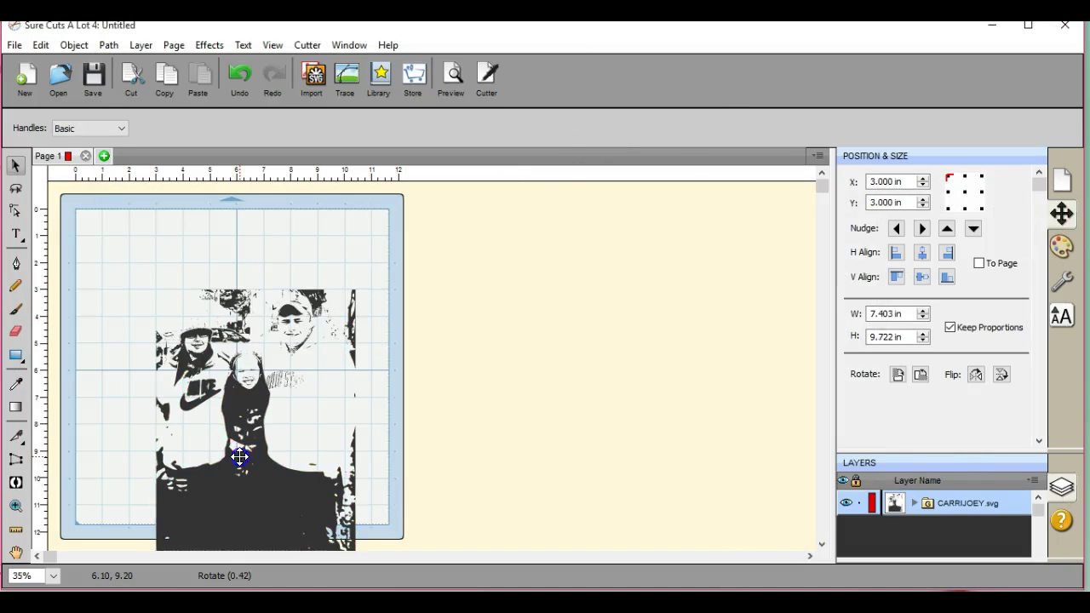
Step: Move the imported picture fully onto the mat, to about X 1.27 in and Y 0.59 in
{"action": "left_click_drag", "start_coordinate": [236, 457], "coordinate": [196, 405]}
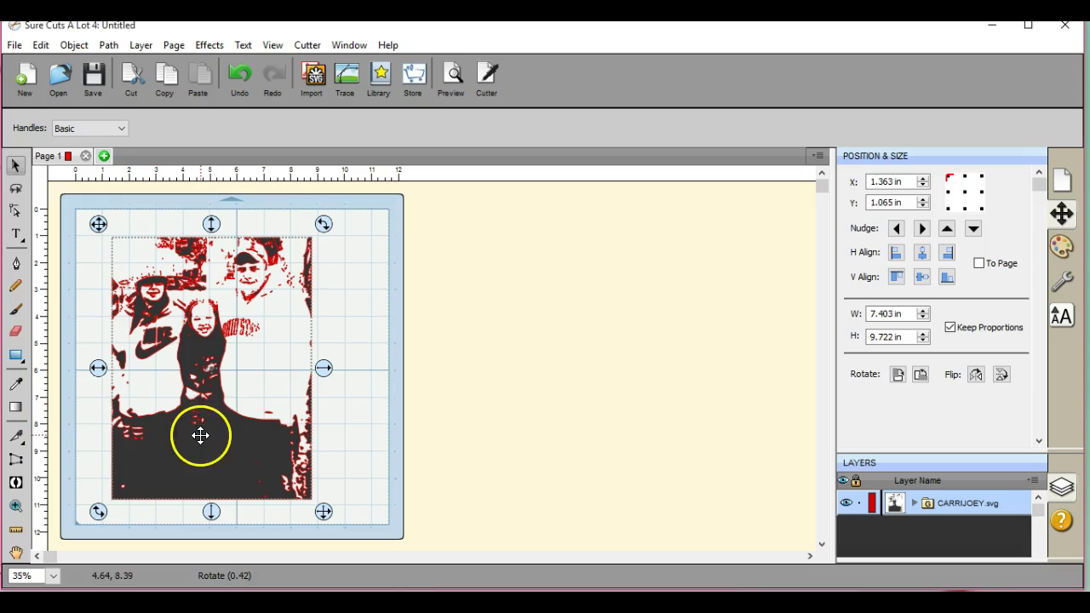
{"action": "left_click_drag", "start_coordinate": [258, 431], "coordinate": [255, 412]}
{"action": "left_click", "coordinate": [193, 365]}
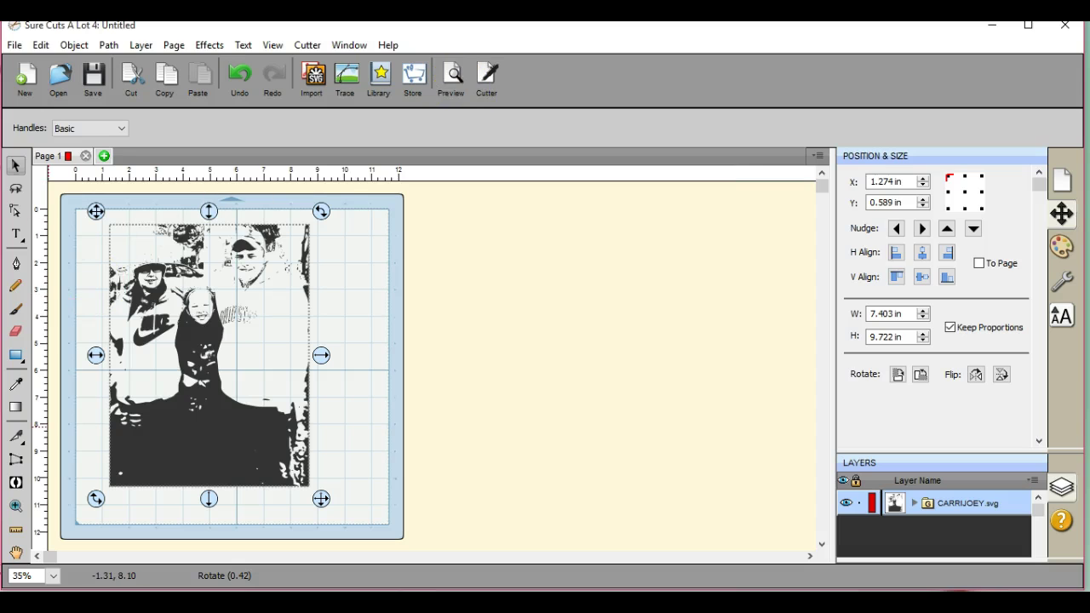
Step: Add a horizontal rectangle from the library's Basic Shapes and stretch it to about 7.73 by 2.70 in over the picture's lower part
{"action": "left_click", "coordinate": [383, 76]}
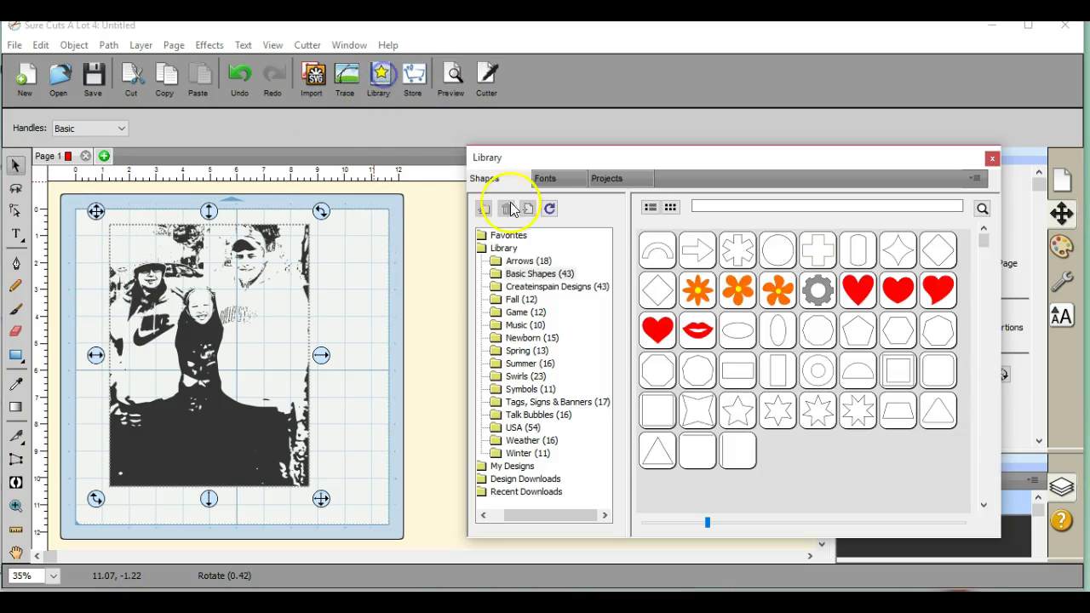
{"action": "left_click", "coordinate": [738, 385]}
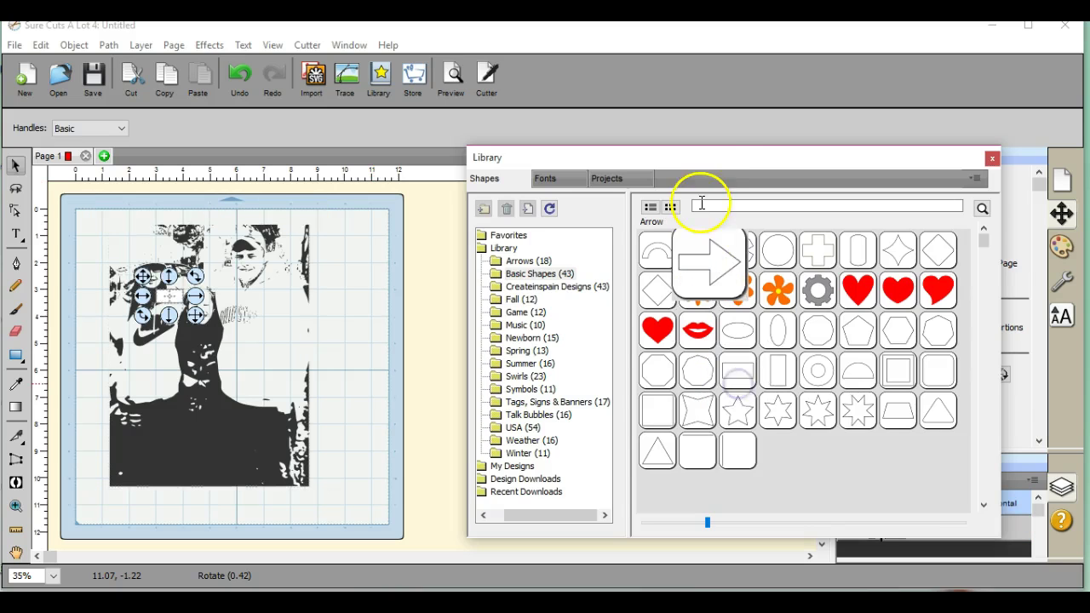
{"action": "left_click_drag", "start_coordinate": [701, 157], "coordinate": [726, 450]}
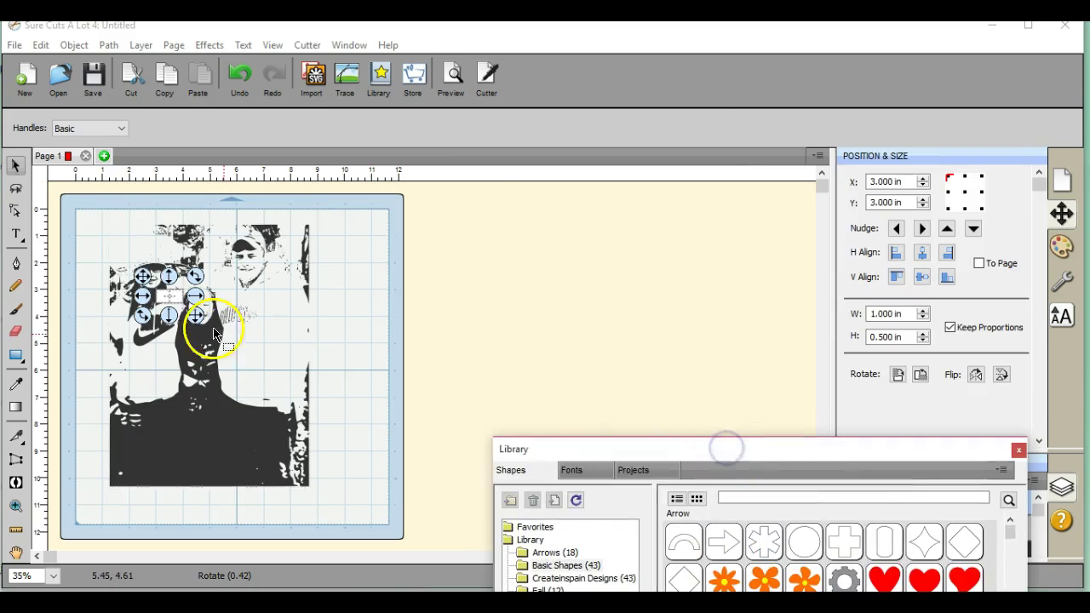
{"action": "left_click_drag", "start_coordinate": [142, 276], "coordinate": [95, 415]}
{"action": "left_click", "coordinate": [149, 449]}
{"action": "left_click_drag", "start_coordinate": [149, 449], "coordinate": [327, 512]}
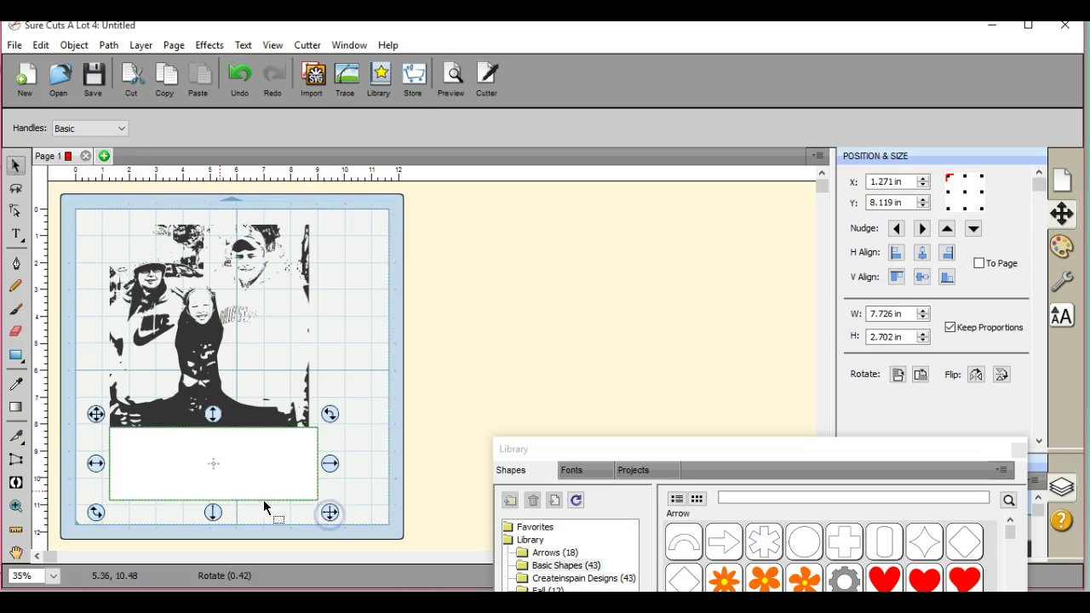
{"action": "left_click", "coordinate": [90, 467]}
{"action": "left_click_drag", "start_coordinate": [91, 465], "coordinate": [87, 465]}
Step: Subtract the rectangle from the picture with Back Minus Front and move the trimmed picture down to about Y 2.14 in
{"action": "left_click_drag", "start_coordinate": [90, 219], "coordinate": [349, 531]}
{"action": "left_click", "coordinate": [108, 45]}
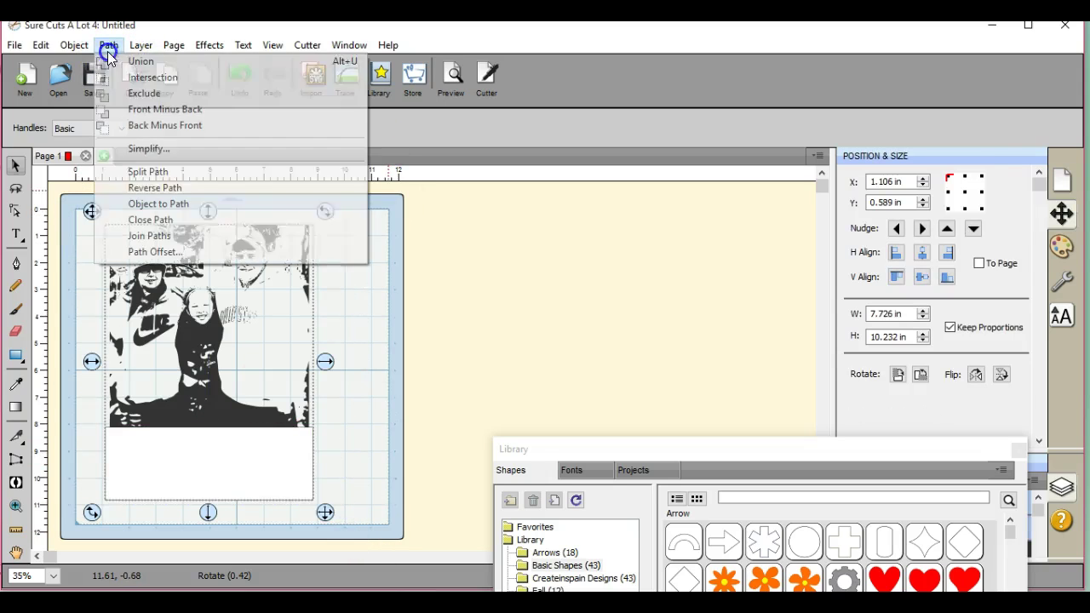
{"action": "left_click", "coordinate": [141, 127]}
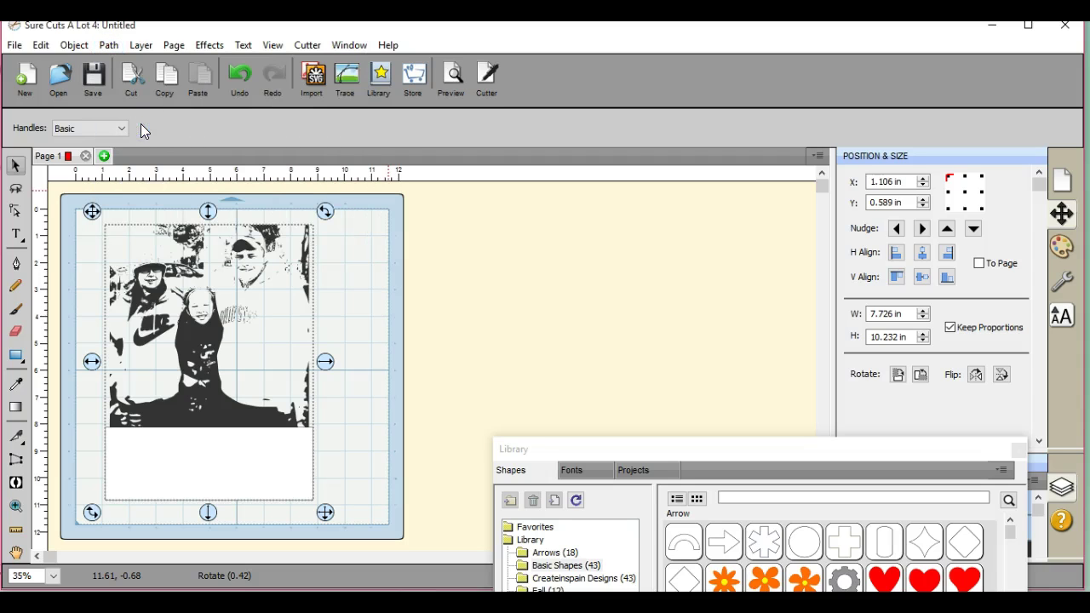
{"action": "left_click", "coordinate": [238, 80]}
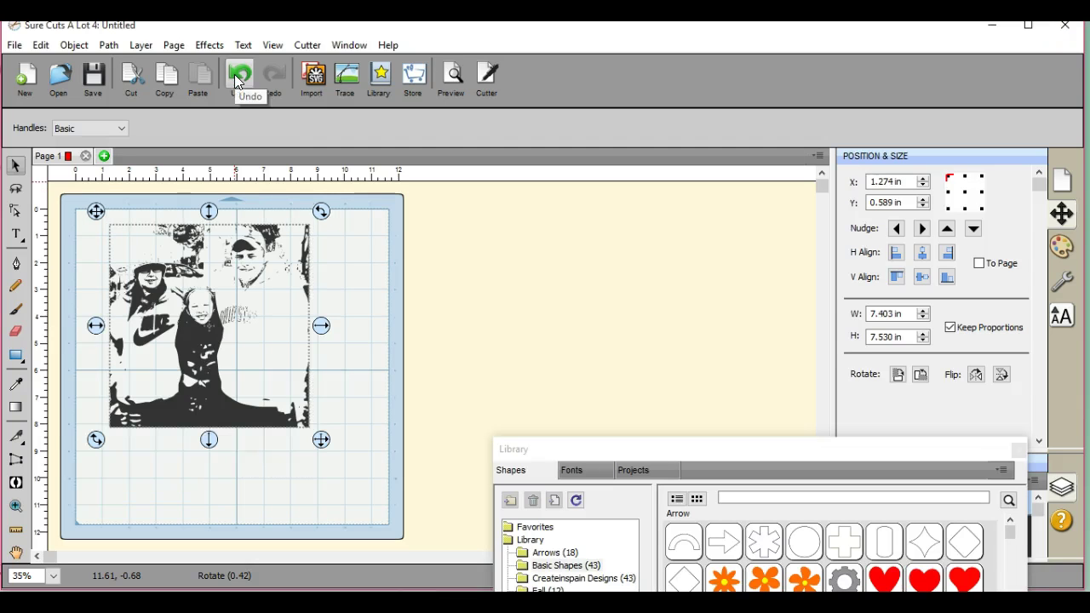
{"action": "left_click", "coordinate": [239, 80]}
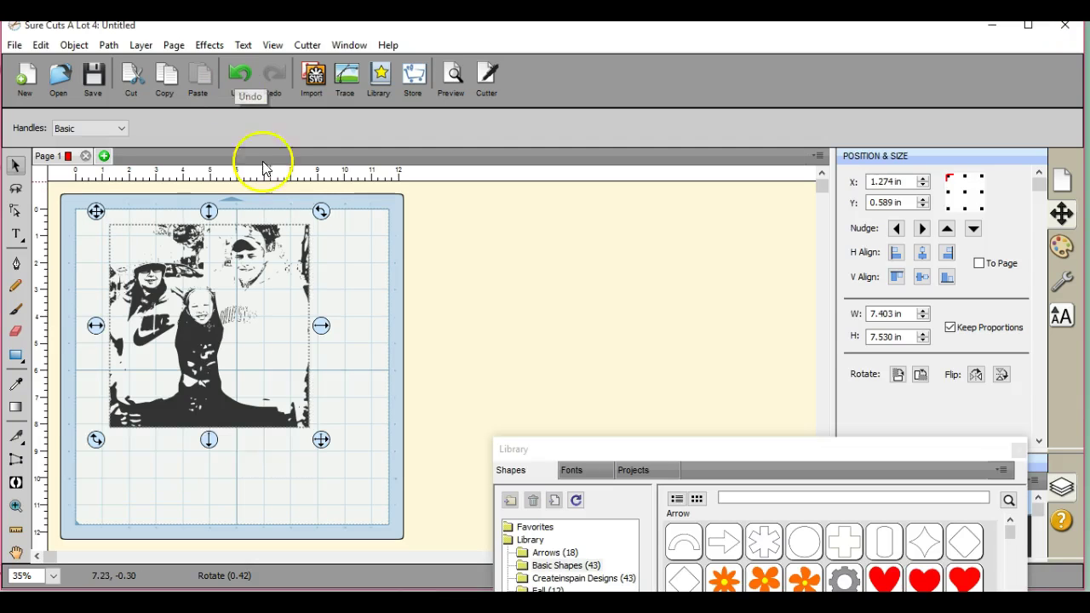
{"action": "left_click", "coordinate": [96, 213]}
{"action": "left_click_drag", "start_coordinate": [95, 211], "coordinate": [96, 252]}
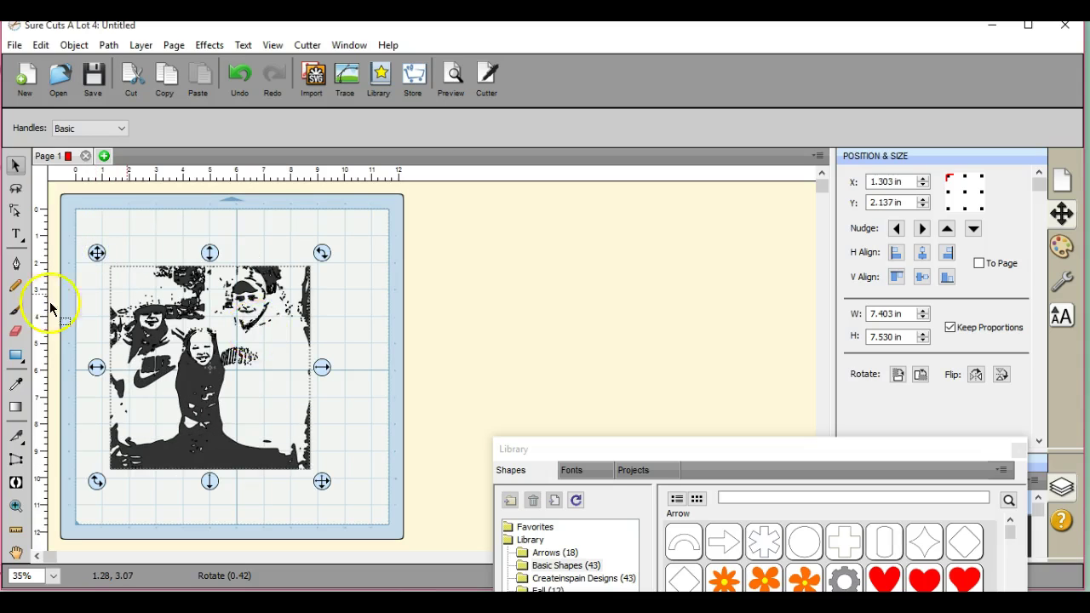
Step: Erase the background trees above the figures and the dark marks beside the capped figure with the 0.600 in square Eraser
{"action": "left_click", "coordinate": [15, 334]}
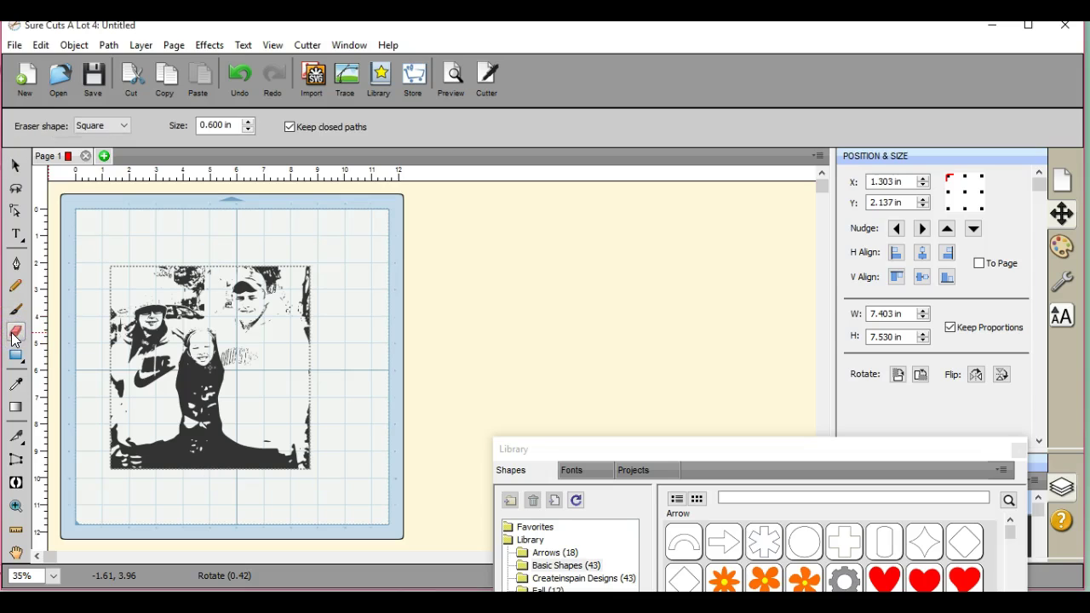
{"action": "mouse_move", "coordinate": [108, 288]}
{"action": "left_mouse_down"}
{"action": "mouse_move", "coordinate": [127, 275]}
{"action": "mouse_move", "coordinate": [112, 273]}
{"action": "mouse_move", "coordinate": [213, 280]}
{"action": "left_mouse_up"}
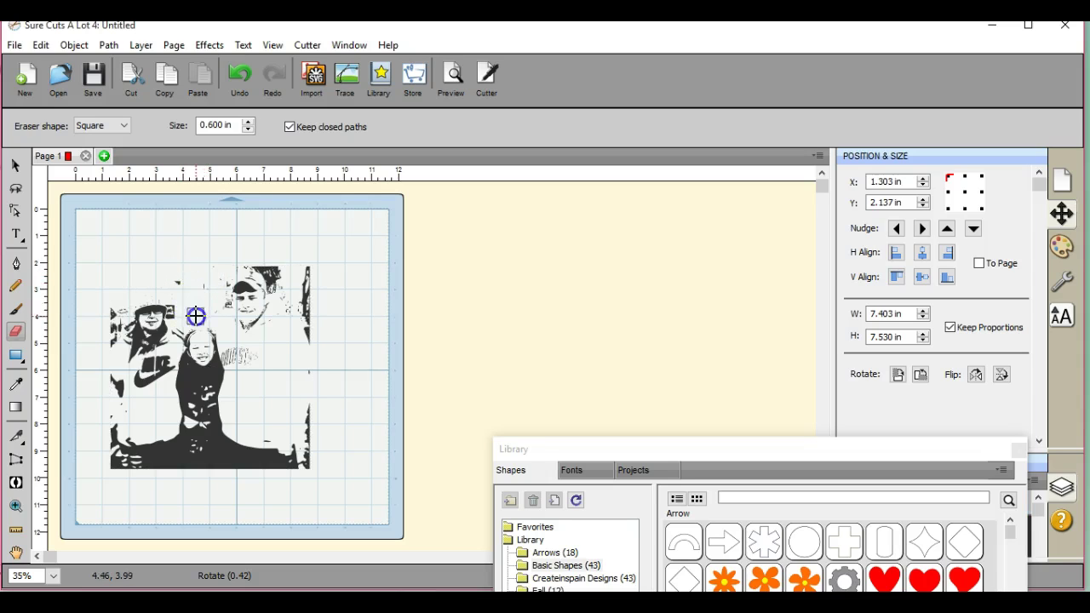
{"action": "left_click_drag", "start_coordinate": [175, 287], "coordinate": [206, 289]}
{"action": "mouse_move", "coordinate": [252, 259]}
{"action": "left_mouse_down"}
{"action": "mouse_move", "coordinate": [279, 284]}
{"action": "mouse_move", "coordinate": [308, 272]}
{"action": "mouse_move", "coordinate": [309, 306]}
{"action": "left_mouse_up"}
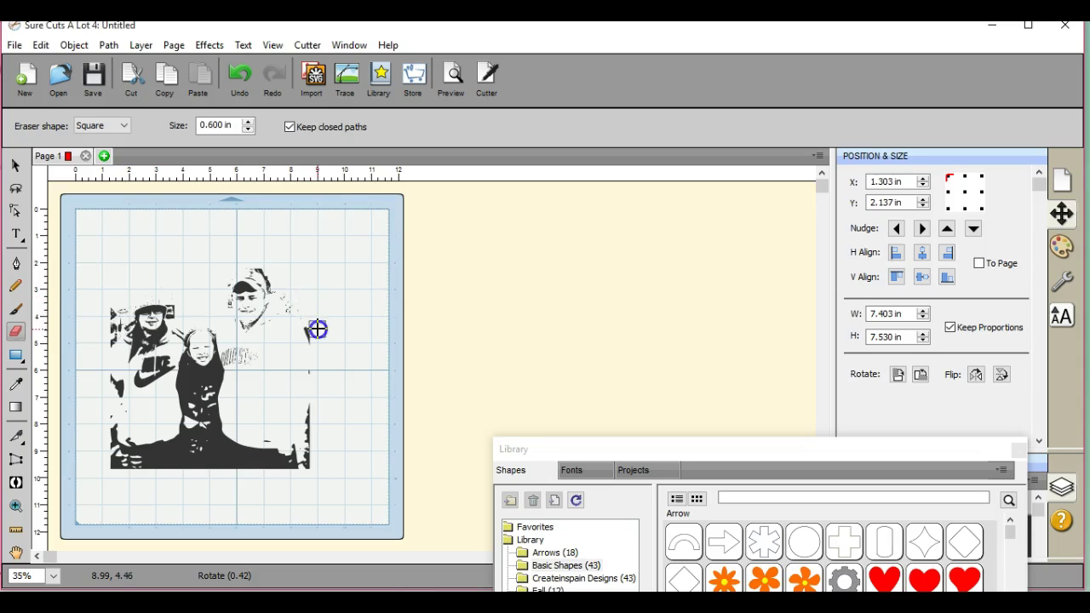
{"action": "left_click_drag", "start_coordinate": [318, 329], "coordinate": [313, 321]}
{"action": "left_click_drag", "start_coordinate": [296, 299], "coordinate": [293, 293]}
Step: Erase the leftover background around the hatted figure and the stray marks along the picture's lower side edges
{"action": "left_click_drag", "start_coordinate": [184, 298], "coordinate": [197, 266]}
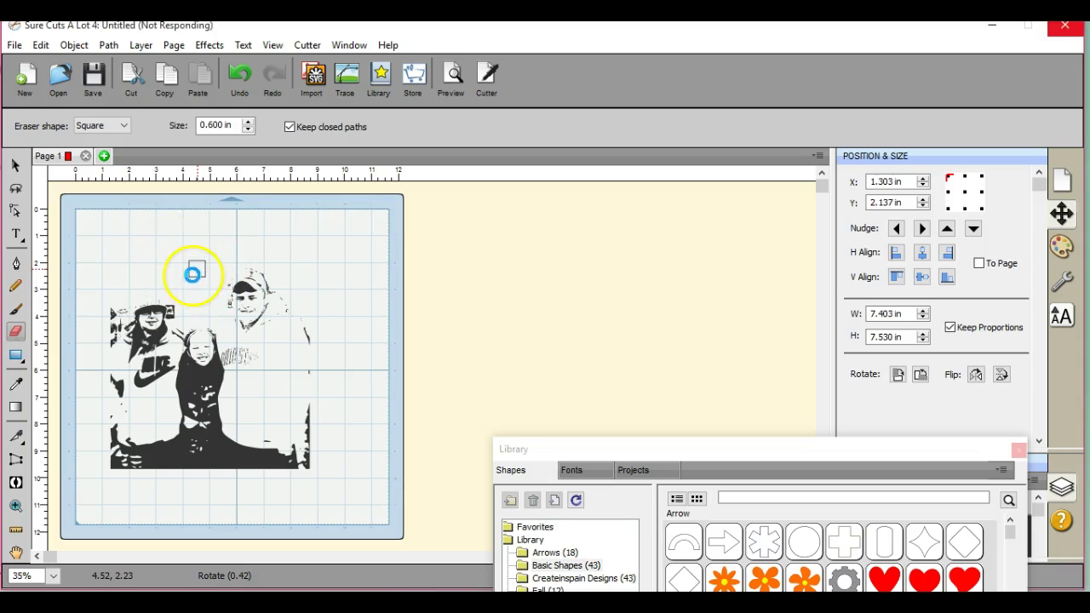
{"action": "left_click_drag", "start_coordinate": [166, 256], "coordinate": [180, 298]}
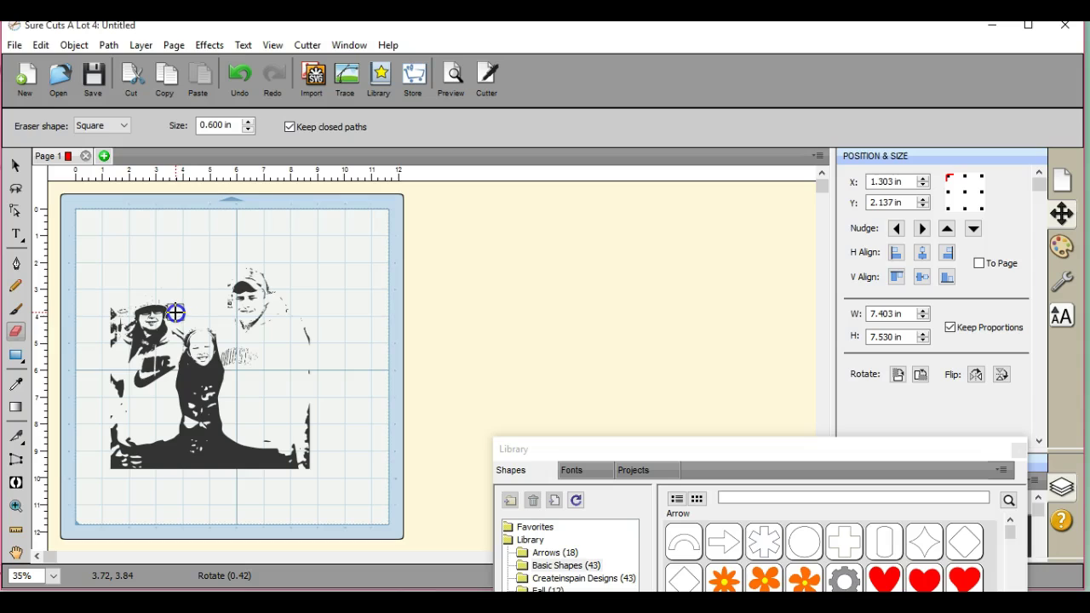
{"action": "left_click_drag", "start_coordinate": [175, 312], "coordinate": [173, 291]}
{"action": "left_click", "coordinate": [121, 305]}
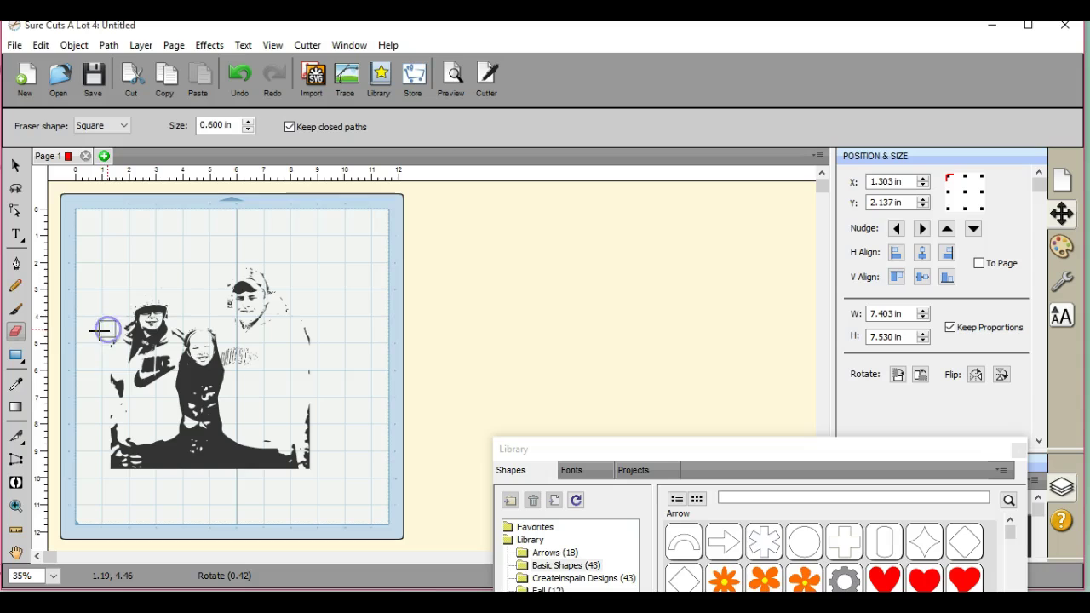
{"action": "mouse_move", "coordinate": [115, 487]}
{"action": "left_mouse_down"}
{"action": "mouse_move", "coordinate": [277, 245]}
{"action": "mouse_move", "coordinate": [174, 381]}
{"action": "mouse_move", "coordinate": [303, 383]}
{"action": "mouse_move", "coordinate": [147, 326]}
{"action": "mouse_move", "coordinate": [267, 406]}
{"action": "mouse_move", "coordinate": [221, 314]}
{"action": "mouse_move", "coordinate": [154, 401]}
{"action": "mouse_move", "coordinate": [306, 465]}
{"action": "mouse_move", "coordinate": [325, 444]}
{"action": "mouse_move", "coordinate": [316, 477]}
{"action": "mouse_move", "coordinate": [319, 413]}
{"action": "left_mouse_up"}
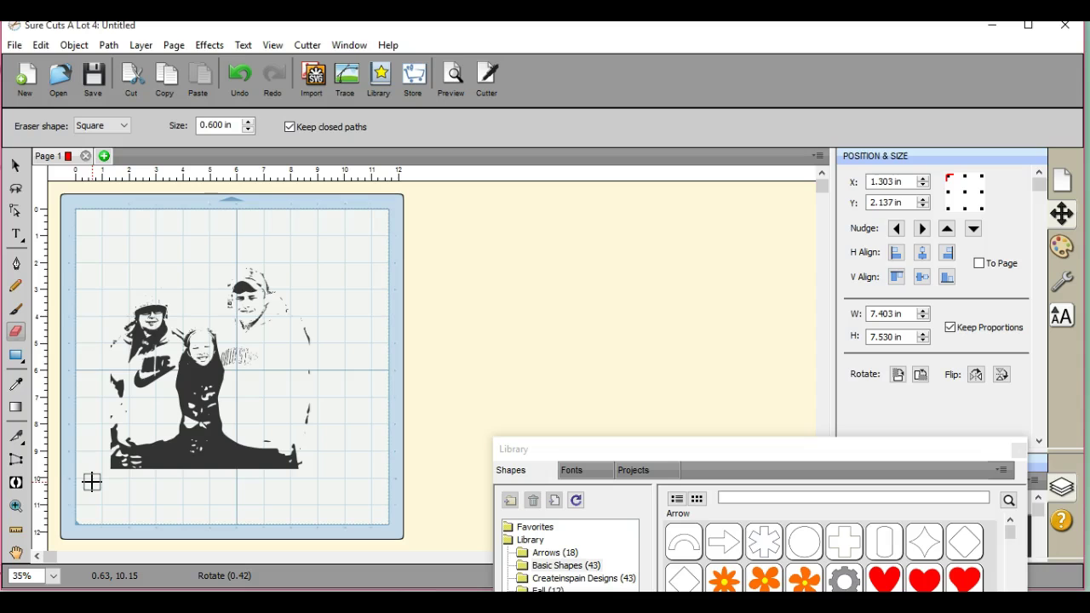
Step: Add a rounded square from Basic Shapes and stretch it to about 7.40 by 7.47 in over the picture
{"action": "left_click", "coordinate": [17, 166]}
{"action": "left_click_drag", "start_coordinate": [634, 454], "coordinate": [605, 126]}
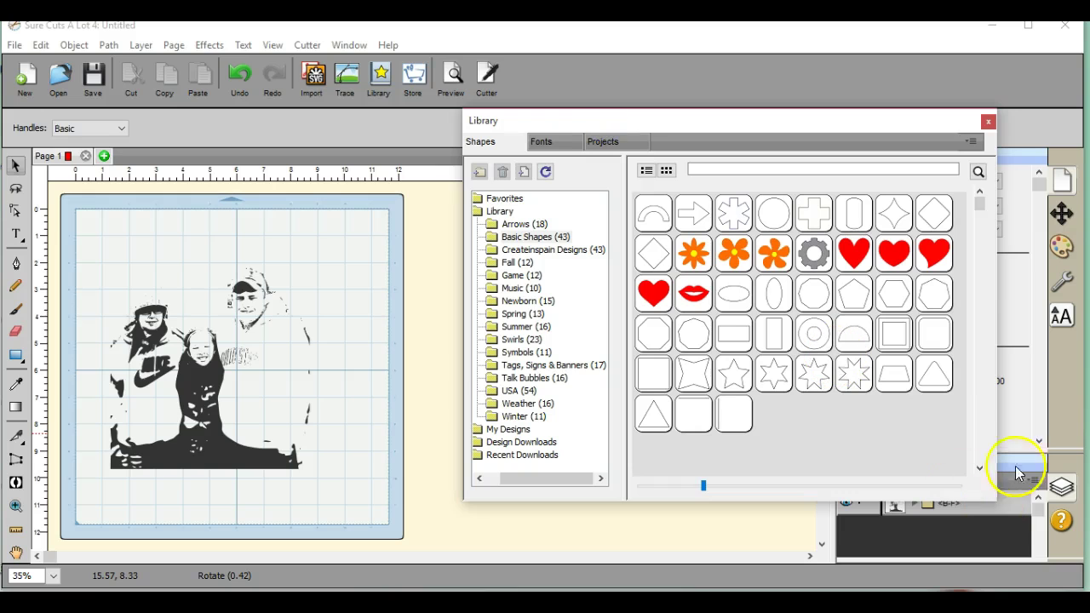
{"action": "left_click_drag", "start_coordinate": [927, 344], "coordinate": [927, 337]}
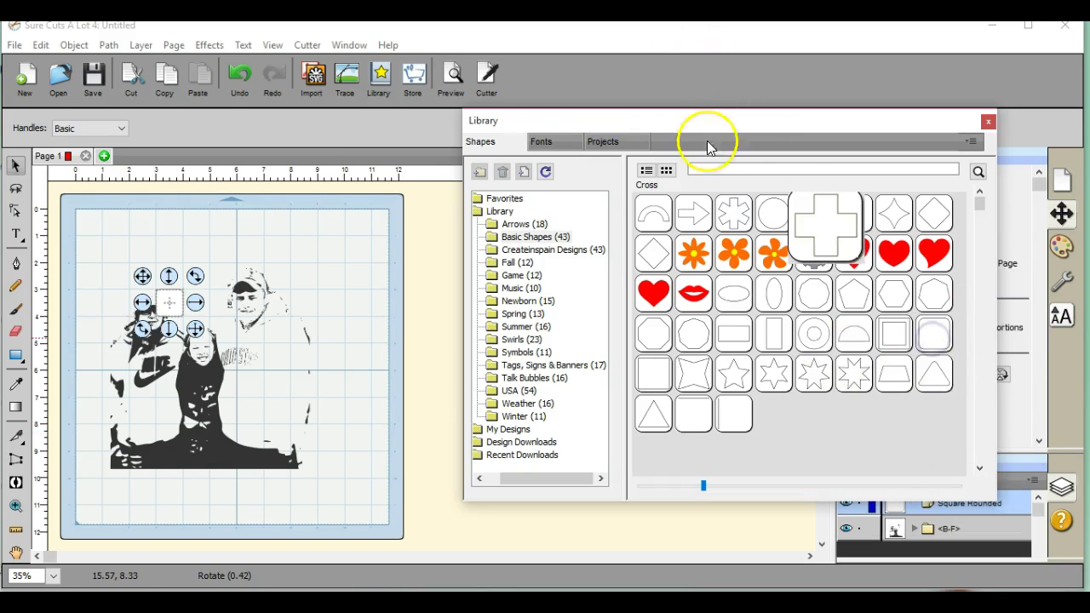
{"action": "left_click_drag", "start_coordinate": [708, 119], "coordinate": [818, 432]}
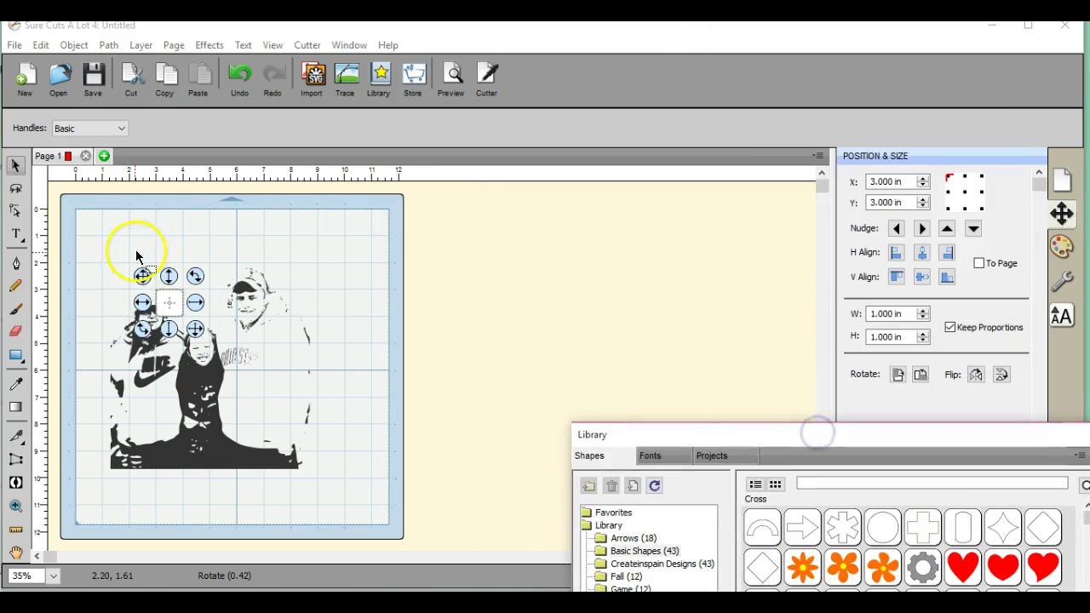
{"action": "left_click_drag", "start_coordinate": [142, 276], "coordinate": [96, 283]}
{"action": "left_click", "coordinate": [149, 308]}
{"action": "left_click_drag", "start_coordinate": [149, 309], "coordinate": [321, 476]}
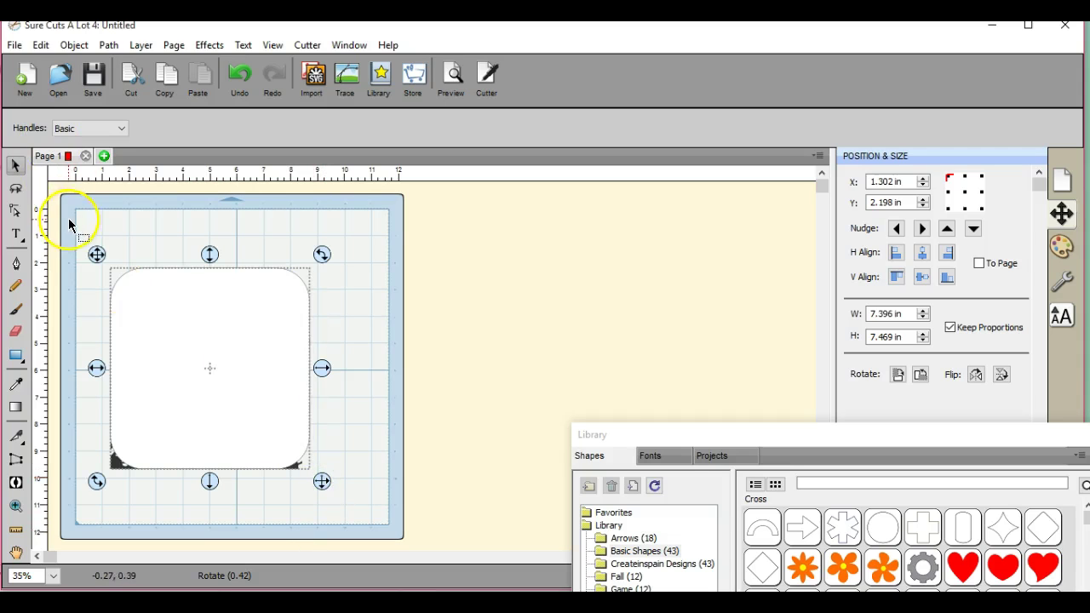
Step: Move the rounded square off the mat beside the picture and merge the picture's paths with Union
{"action": "left_click_drag", "start_coordinate": [72, 219], "coordinate": [375, 534]}
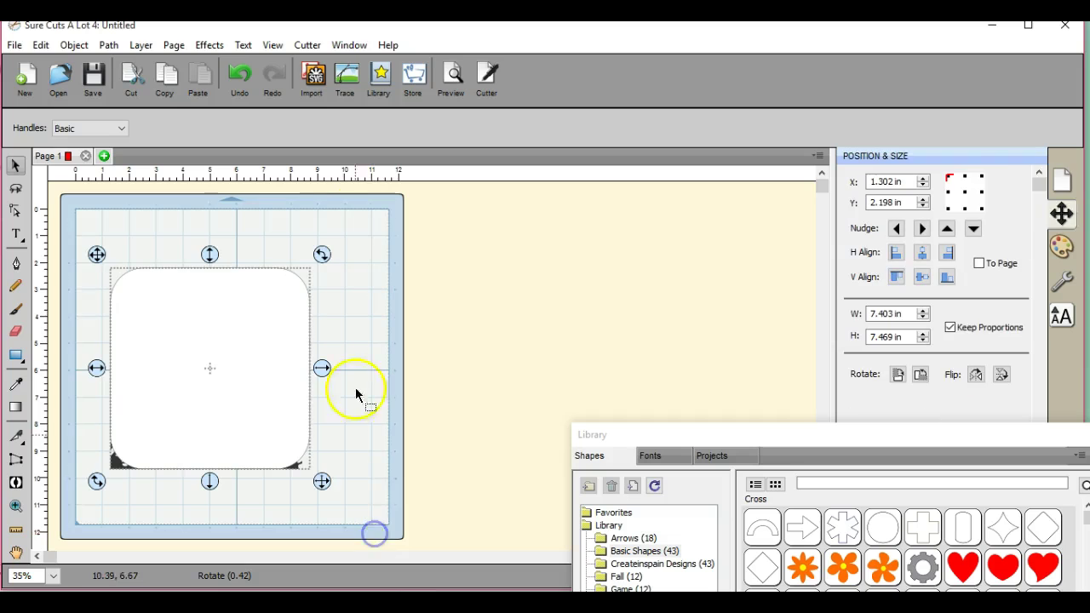
{"action": "left_click", "coordinate": [108, 44]}
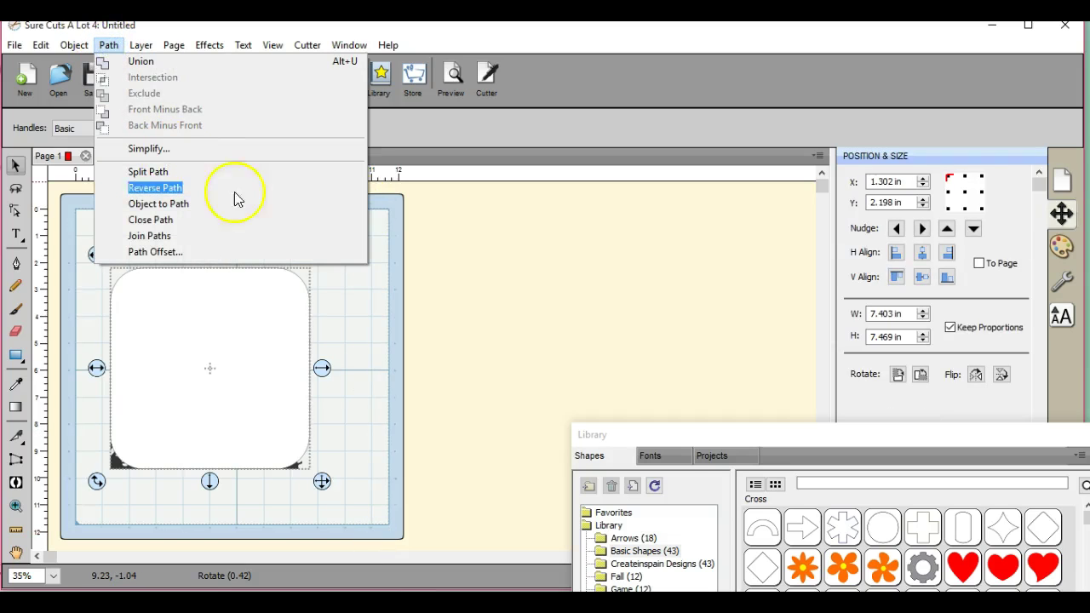
{"action": "left_click", "coordinate": [370, 292]}
{"action": "left_click_drag", "start_coordinate": [186, 293], "coordinate": [531, 338]}
{"action": "left_click_drag", "start_coordinate": [80, 236], "coordinate": [348, 511]}
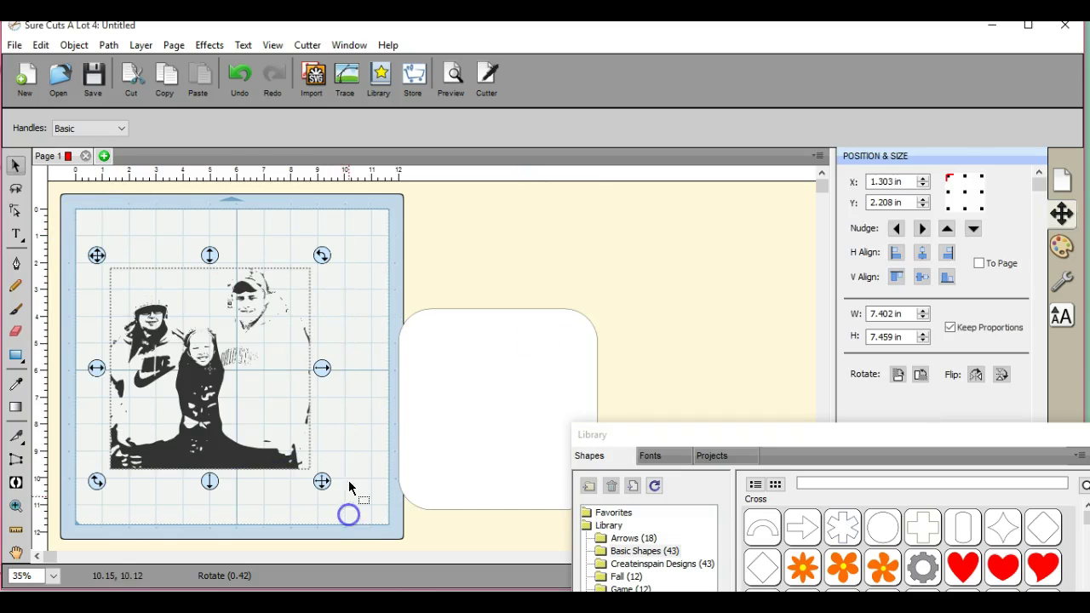
{"action": "left_click", "coordinate": [107, 44]}
{"action": "left_click", "coordinate": [135, 65]}
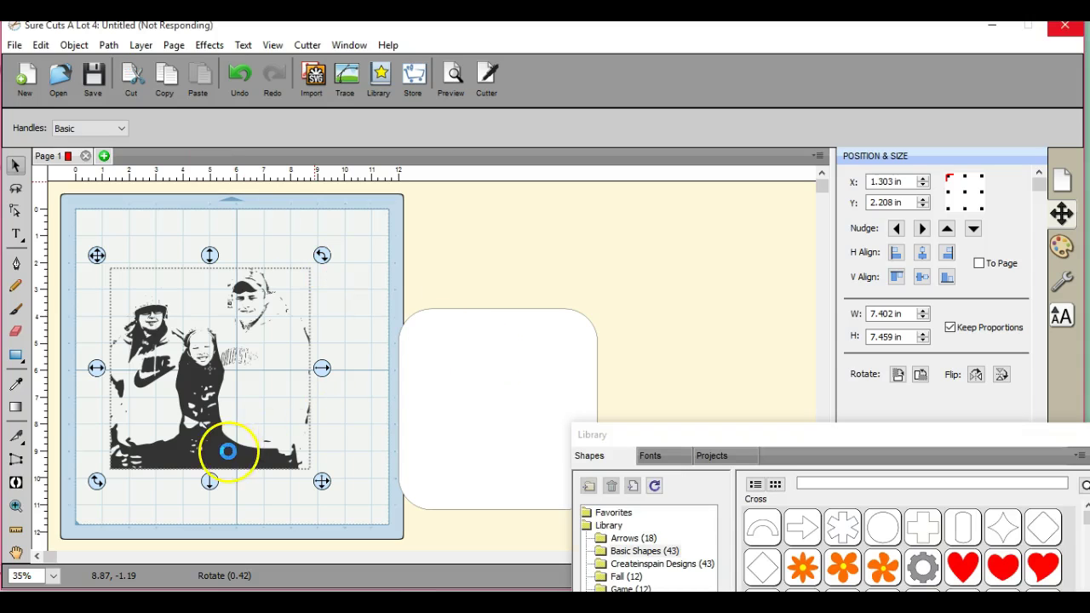
Step: Centre the picture and the rounded square on the page, both horizontally and vertically
{"action": "left_click", "coordinate": [921, 250]}
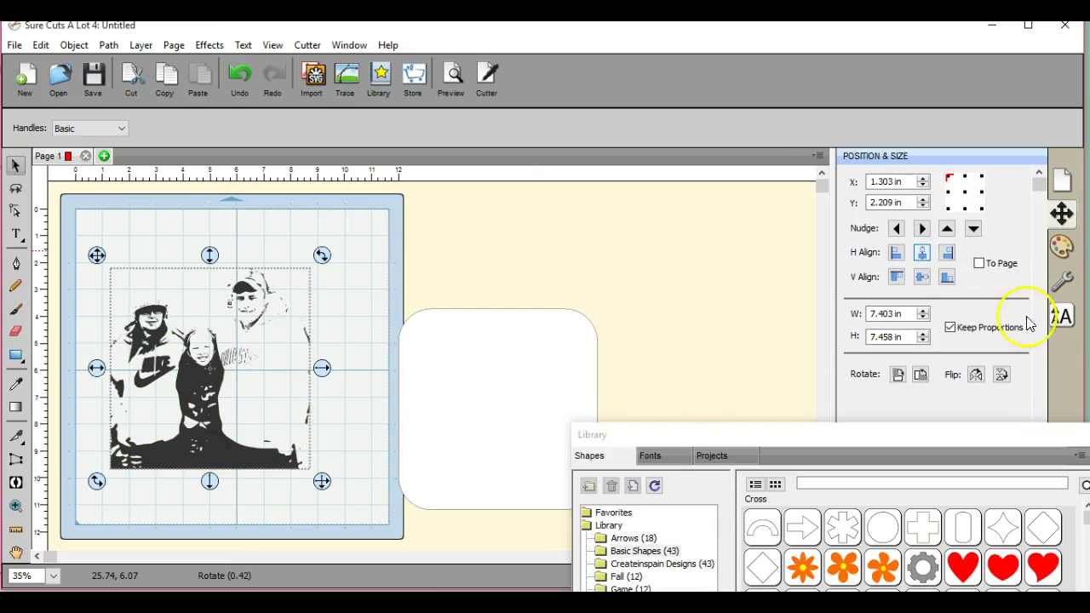
{"action": "left_click", "coordinate": [979, 264]}
{"action": "left_click", "coordinate": [923, 252]}
{"action": "left_click", "coordinate": [924, 277]}
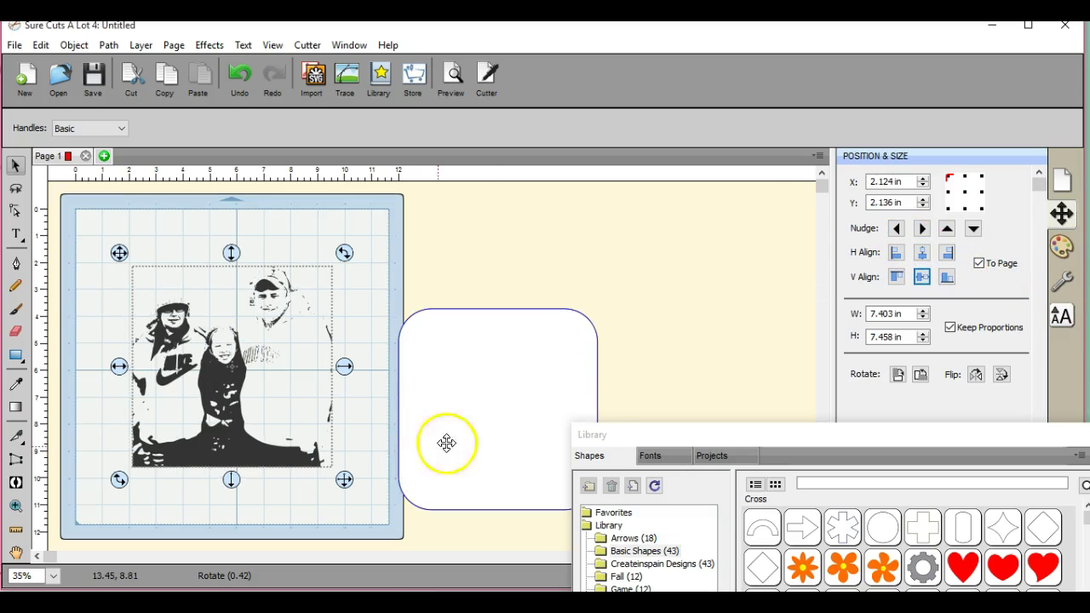
{"action": "left_click", "coordinate": [489, 428]}
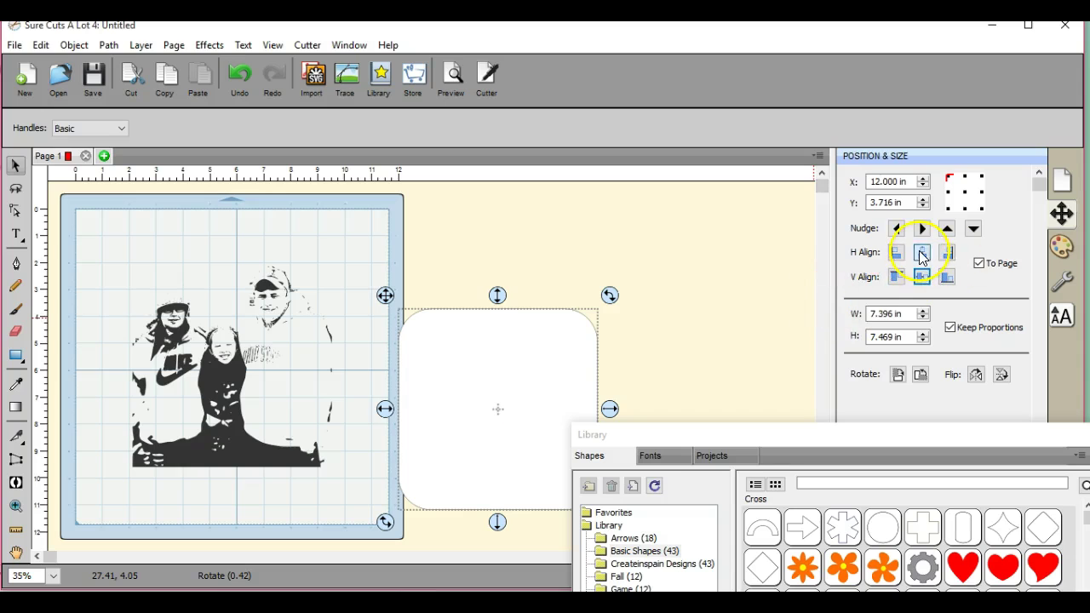
{"action": "left_click", "coordinate": [923, 252]}
{"action": "left_click", "coordinate": [923, 277]}
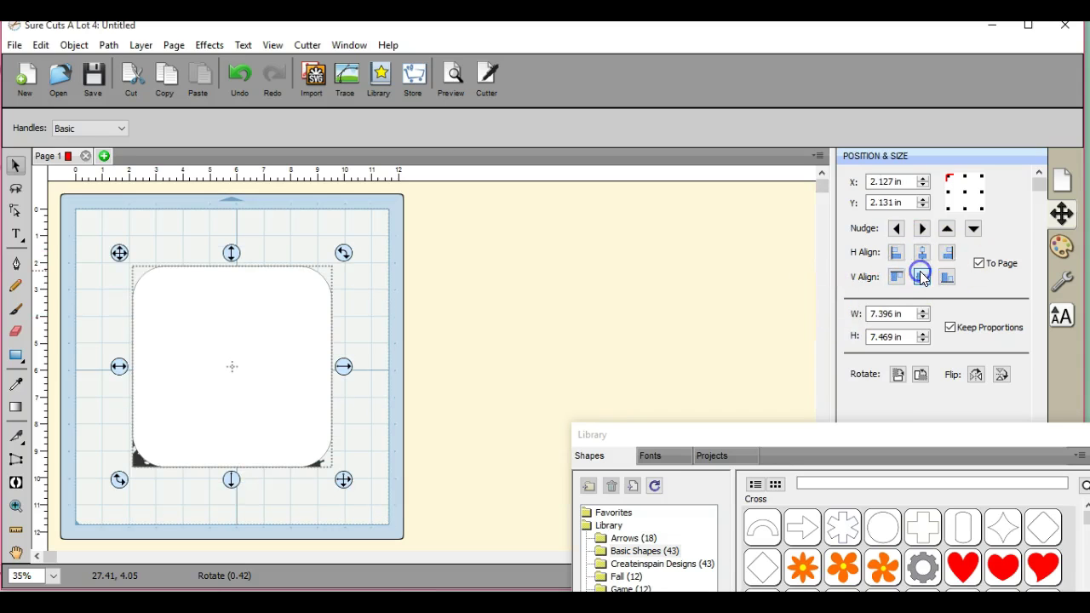
Step: Try Back Minus Front on the overlapping picture and rounded square, and undo it
{"action": "left_click", "coordinate": [428, 380]}
{"action": "left_click_drag", "start_coordinate": [105, 236], "coordinate": [391, 547]}
{"action": "left_click", "coordinate": [108, 45]}
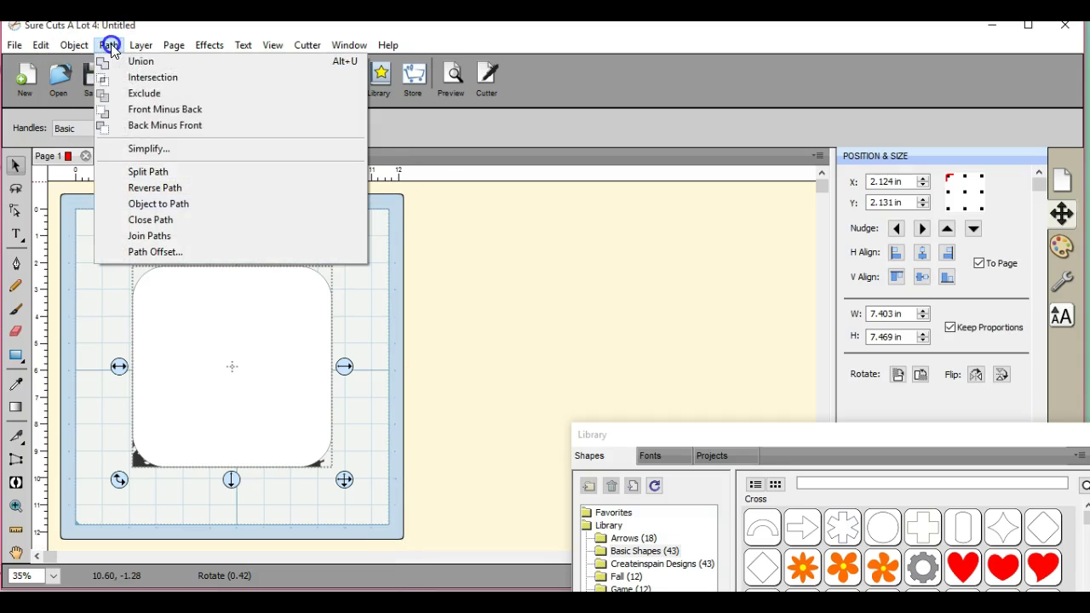
{"action": "left_click", "coordinate": [142, 124]}
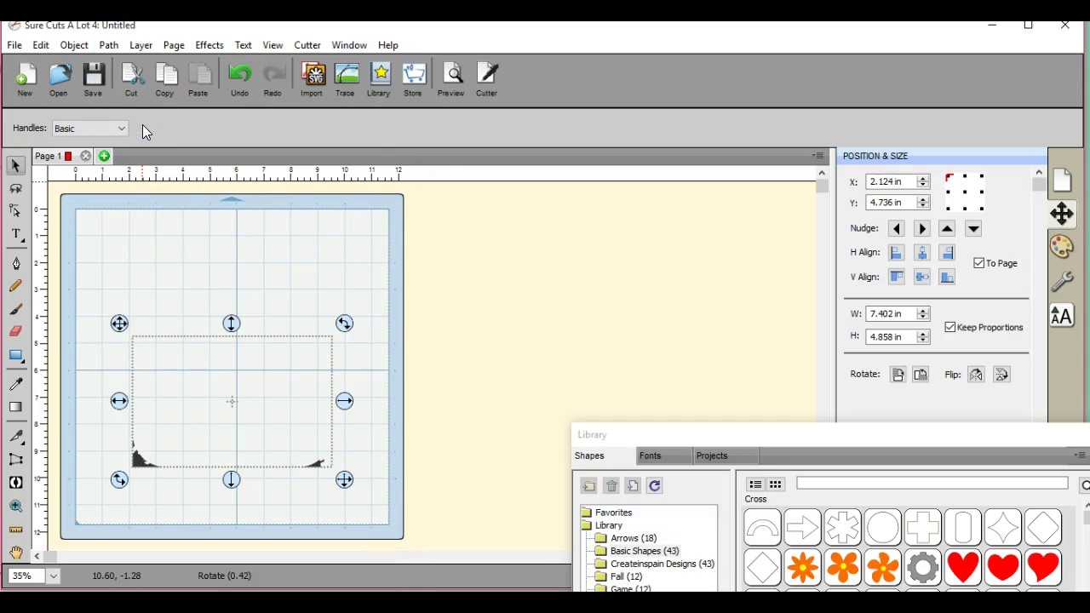
{"action": "left_click", "coordinate": [239, 74]}
Step: Cut the picture out of the rounded square with Front Minus Back
{"action": "left_click", "coordinate": [109, 45]}
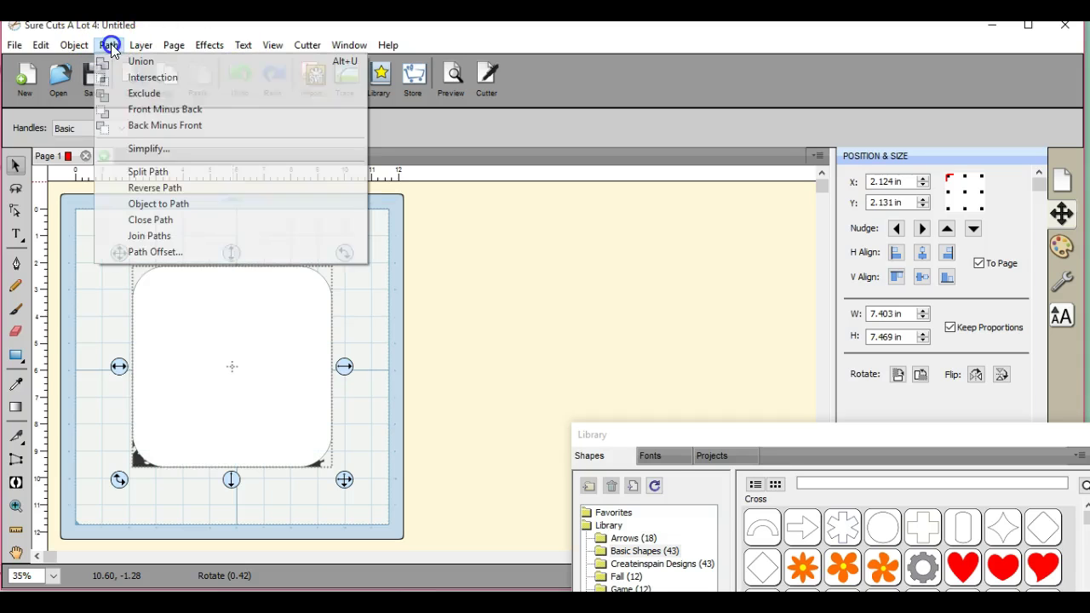
{"action": "left_click", "coordinate": [142, 111]}
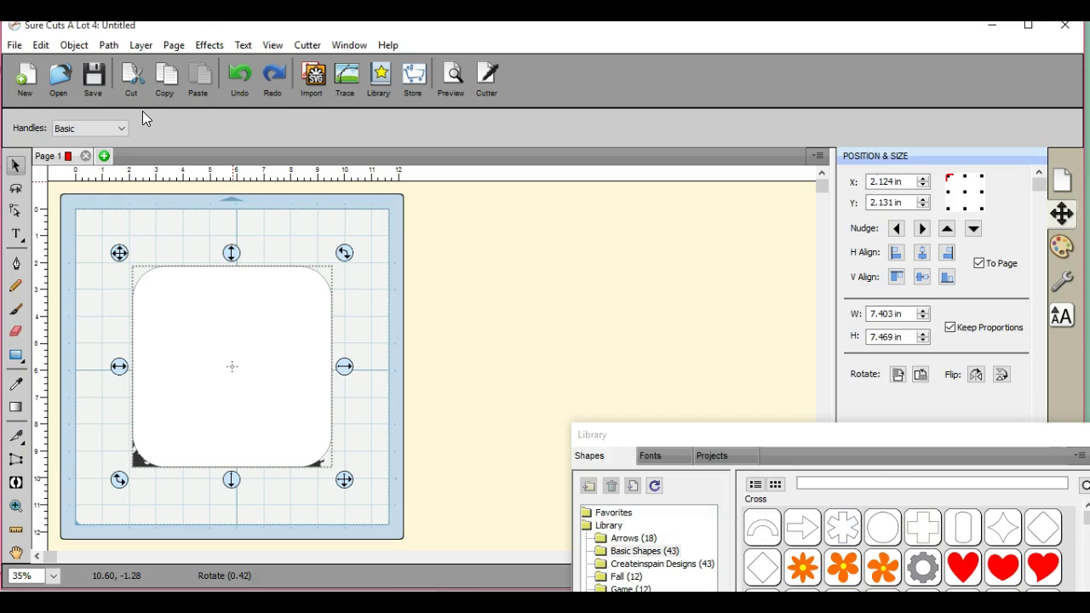
{"action": "left_click", "coordinate": [355, 261]}
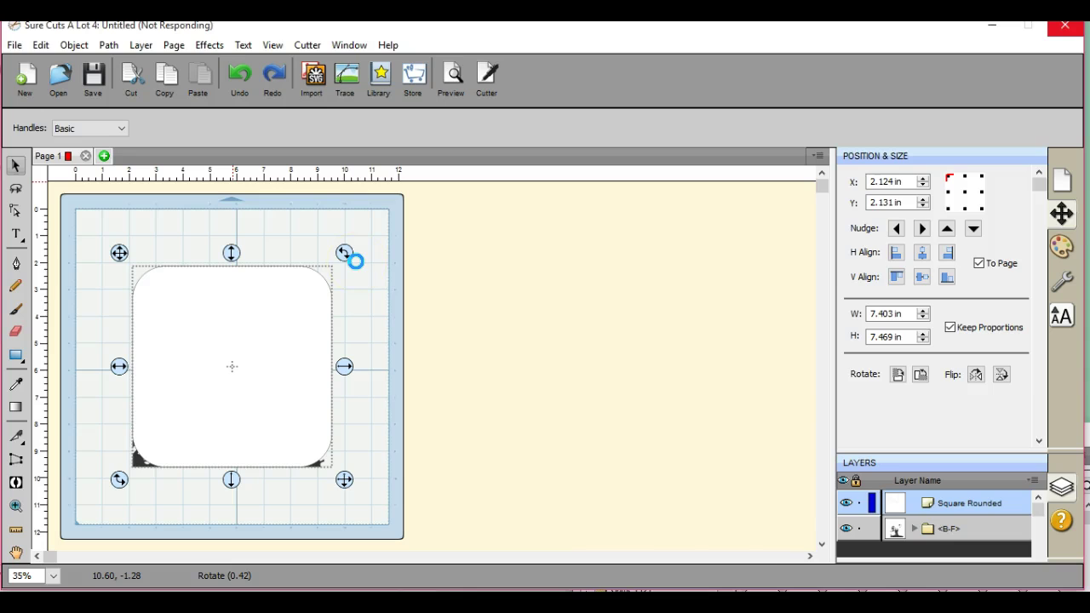
Step: Set the fill colour of the cut-out rounded square to black
{"action": "left_click", "coordinate": [103, 220]}
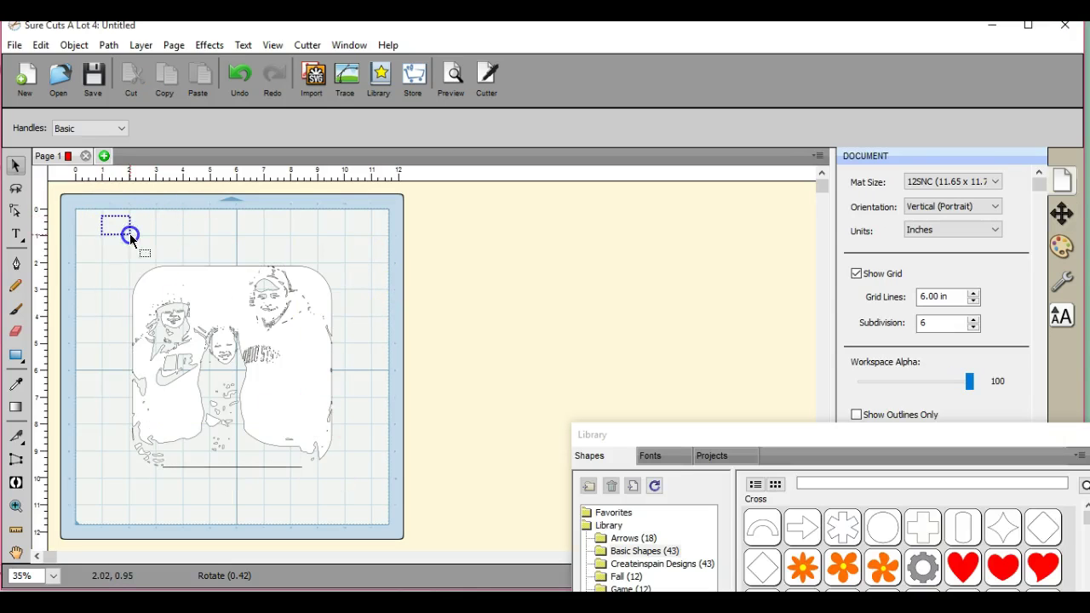
{"action": "mouse_move", "coordinate": [129, 234]}
{"action": "left_mouse_down"}
{"action": "mouse_move", "coordinate": [182, 329]}
{"action": "mouse_move", "coordinate": [383, 509]}
{"action": "left_mouse_up"}
{"action": "left_click", "coordinate": [1062, 246]}
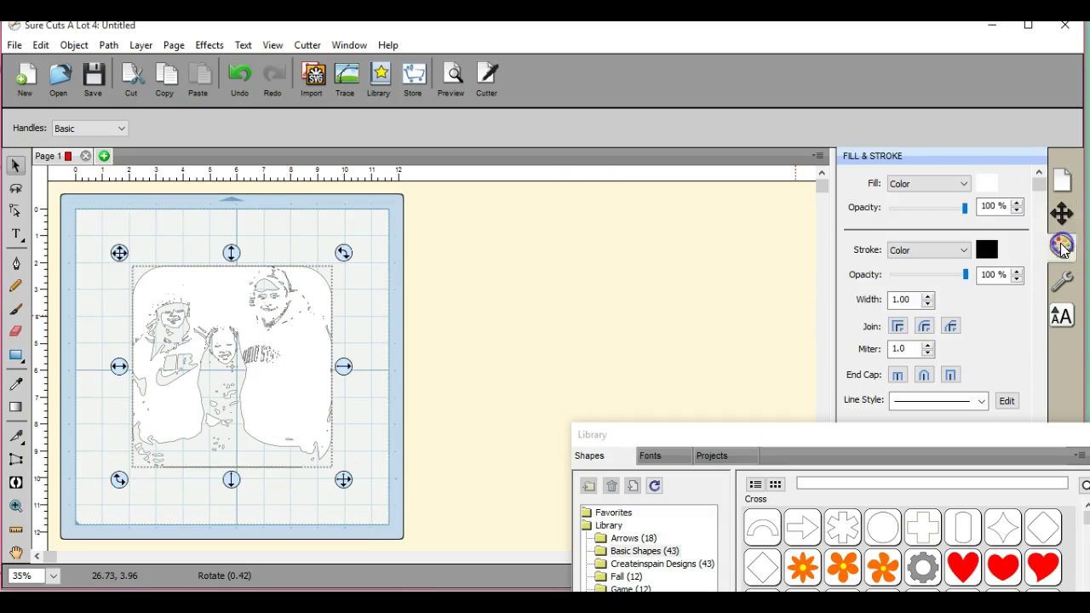
{"action": "left_click", "coordinate": [985, 183]}
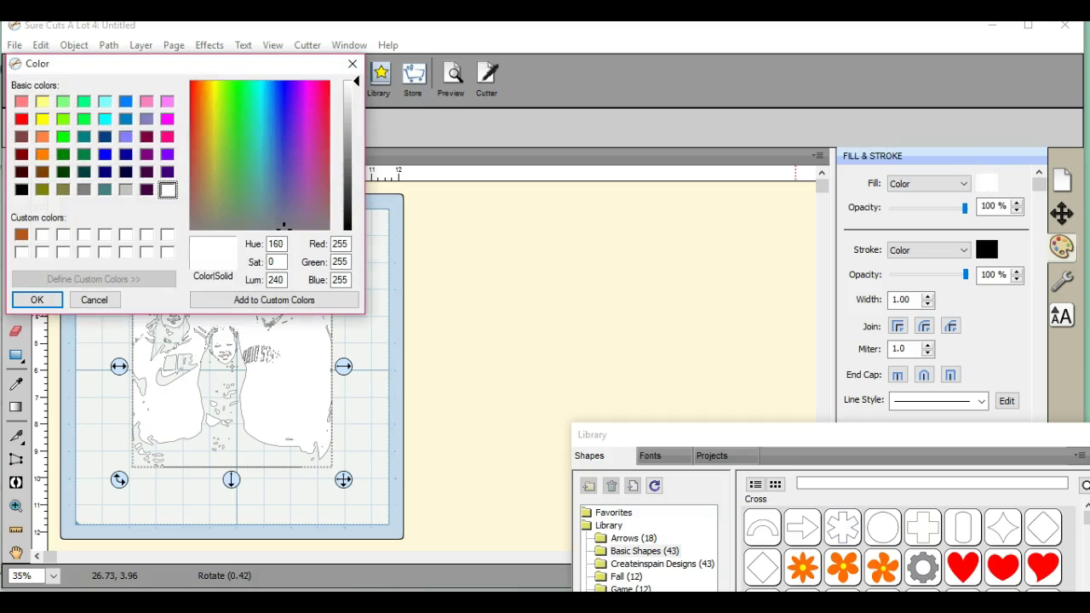
{"action": "left_click", "coordinate": [21, 189]}
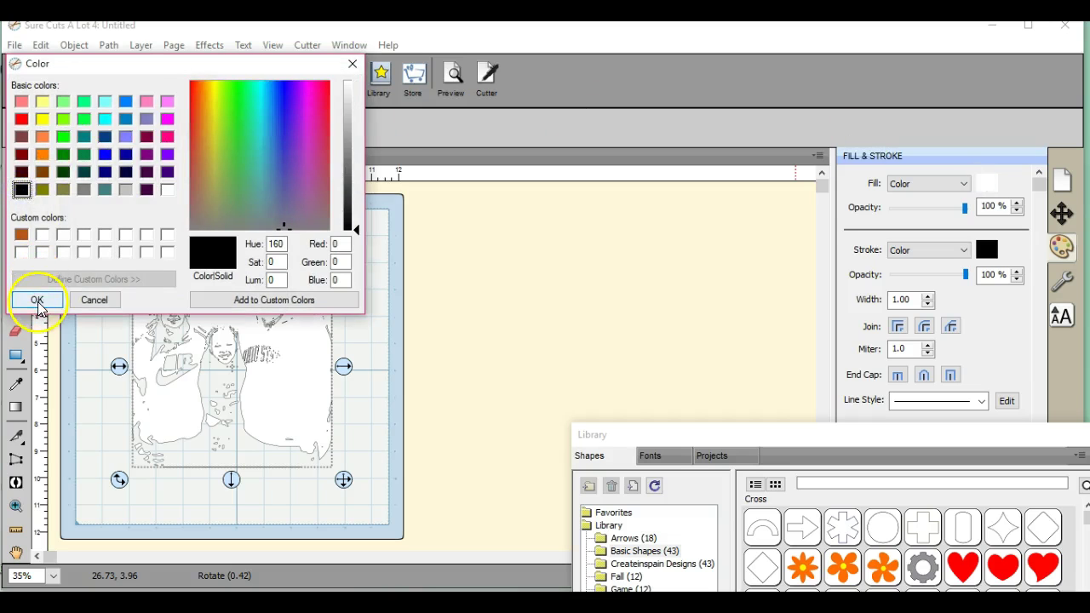
{"action": "left_click", "coordinate": [38, 301]}
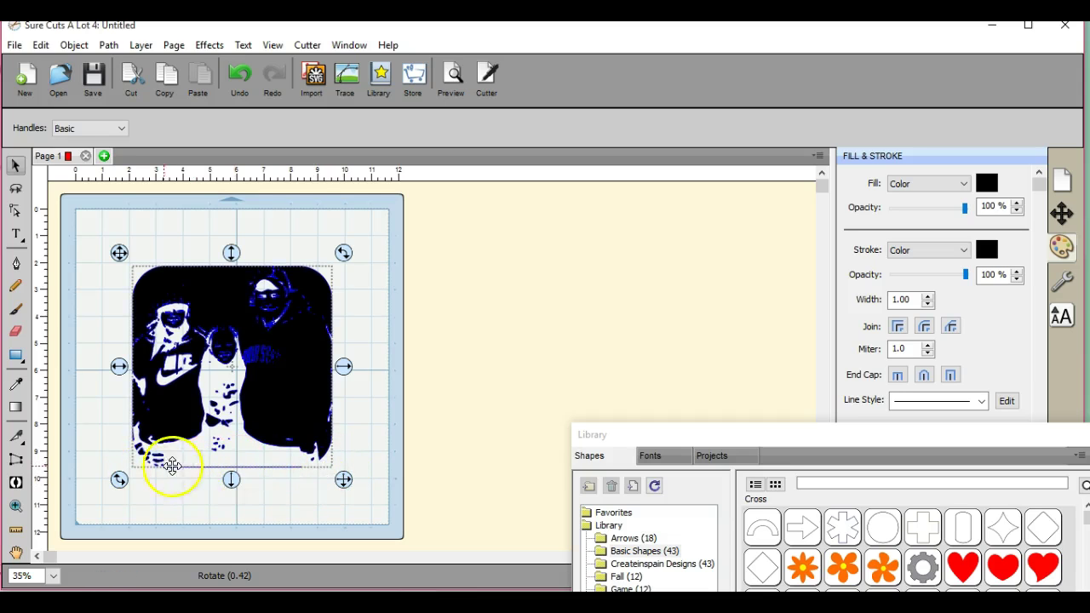
Step: Add a vertical line from the Basic Shapes library and fit it along the design's lower left edge down to the bottom corner
{"action": "left_click", "coordinate": [753, 439]}
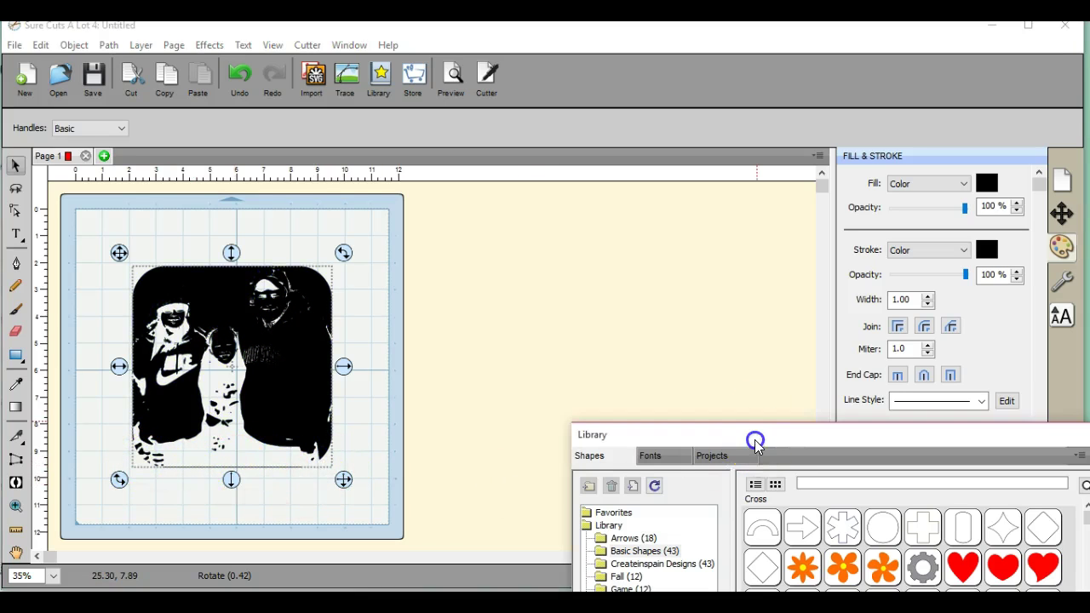
{"action": "left_click_drag", "start_coordinate": [753, 437], "coordinate": [673, 86]}
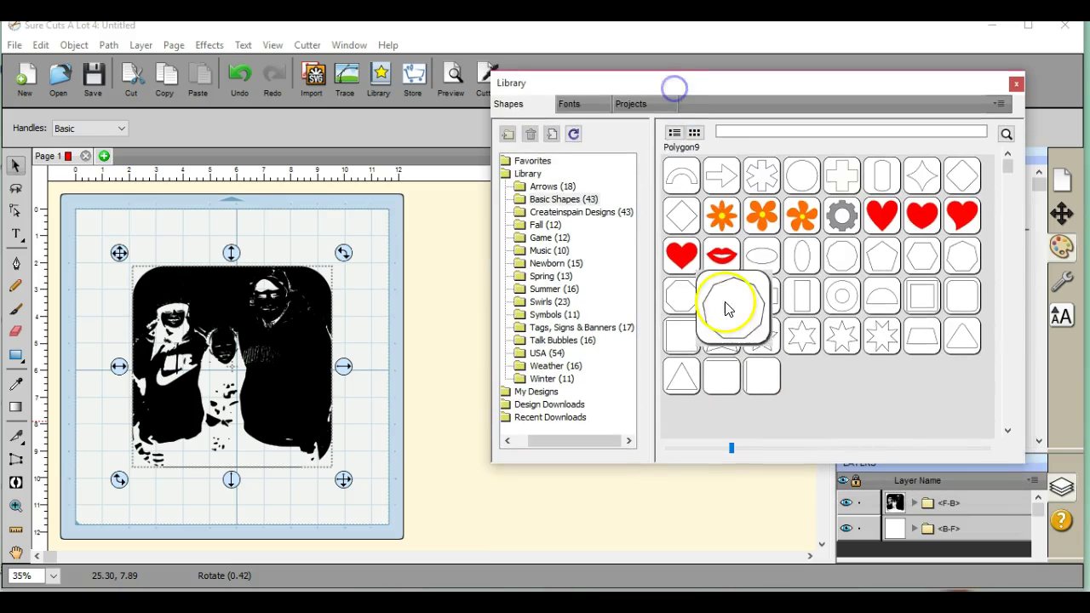
{"action": "double_click", "coordinate": [761, 388]}
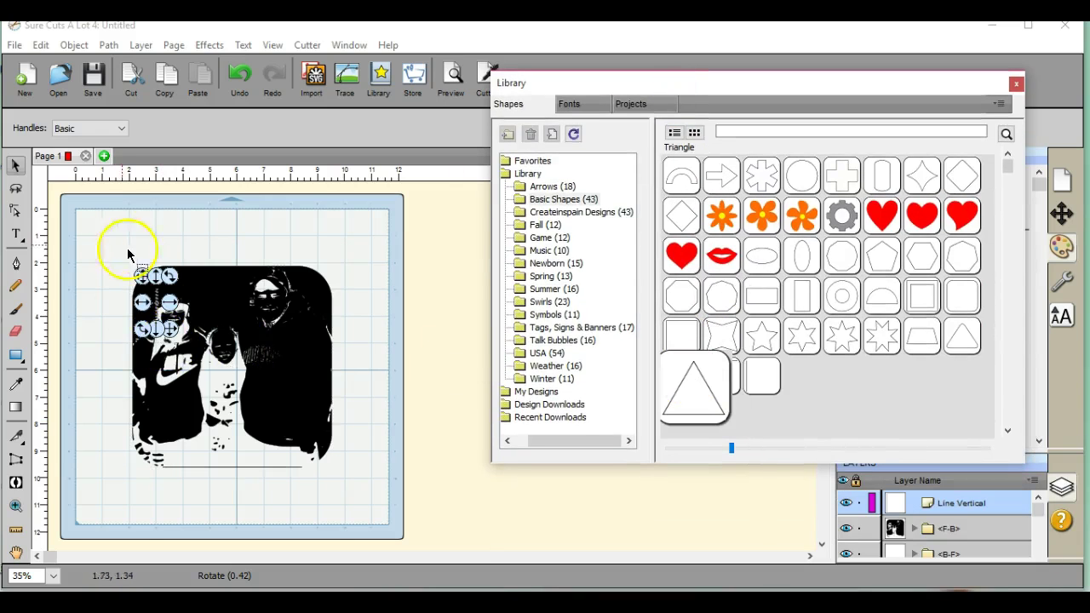
{"action": "left_click", "coordinate": [119, 383]}
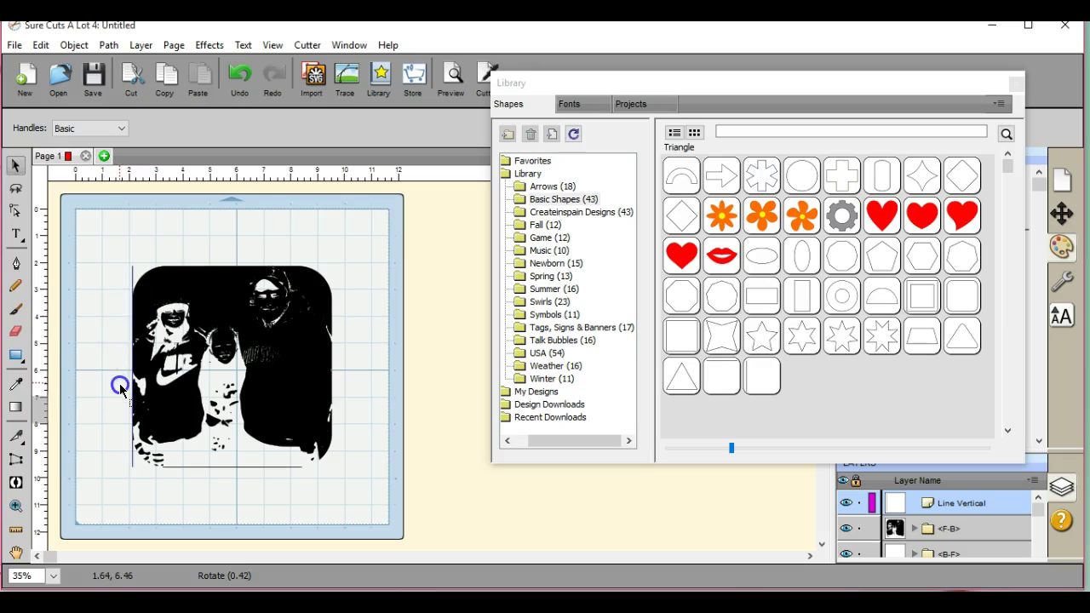
{"action": "mouse_move", "coordinate": [121, 387]}
{"action": "left_mouse_down"}
{"action": "mouse_move", "coordinate": [121, 403]}
{"action": "mouse_move", "coordinate": [107, 364]}
{"action": "mouse_move", "coordinate": [116, 389]}
{"action": "left_mouse_up"}
{"action": "left_click_drag", "start_coordinate": [129, 439], "coordinate": [133, 479]}
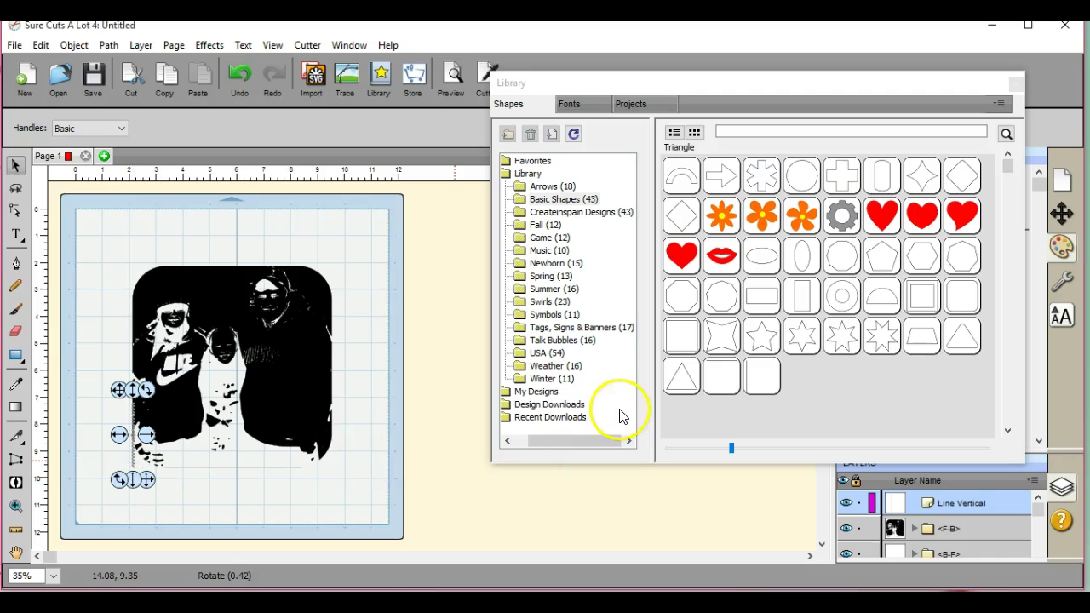
Step: Add a horizontal line from Basic Shapes and place it at the design's bottom-left corner, meeting the vertical line
{"action": "double_click", "coordinate": [716, 380]}
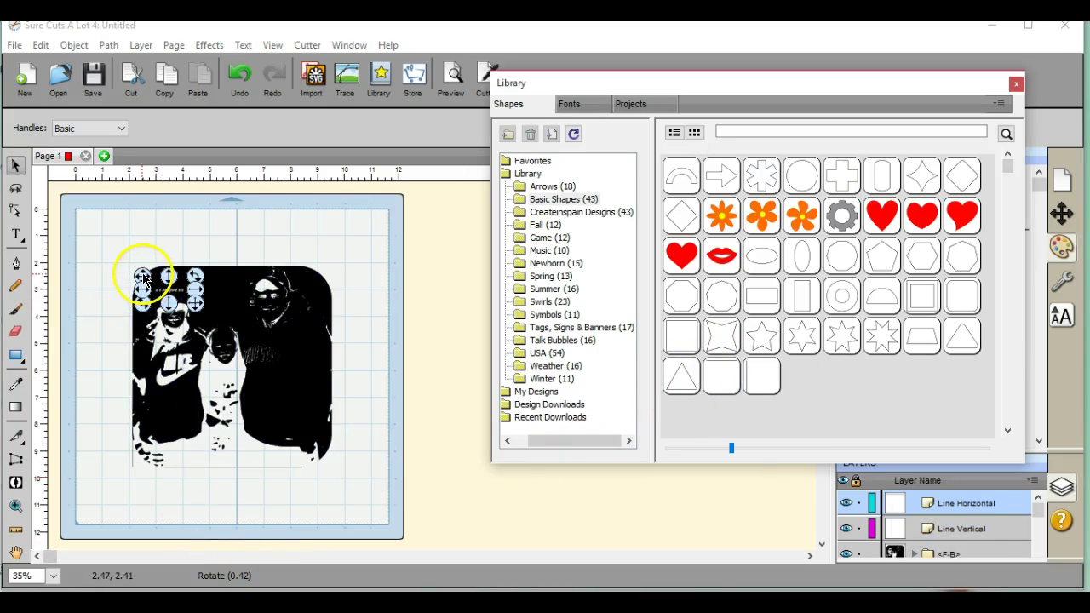
{"action": "left_click_drag", "start_coordinate": [146, 281], "coordinate": [130, 457]}
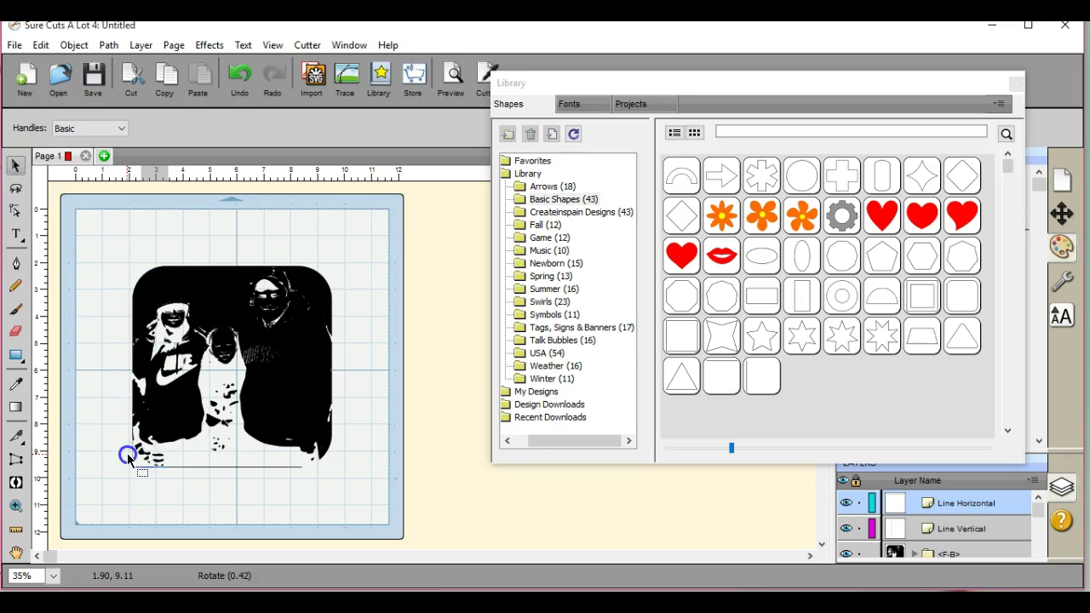
{"action": "left_click_drag", "start_coordinate": [123, 459], "coordinate": [122, 460]}
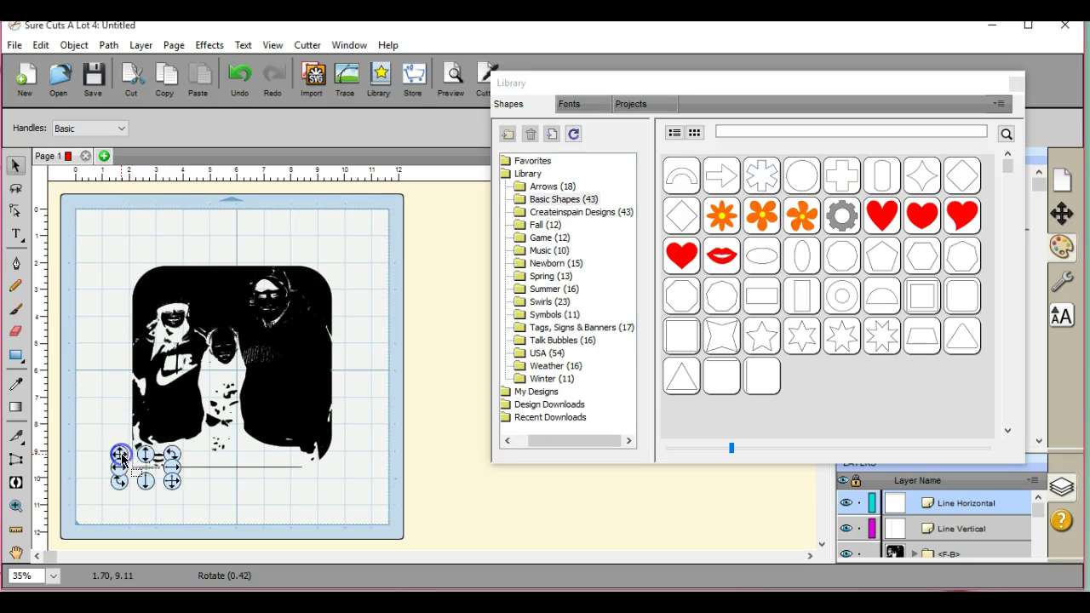
Step: Stretch the horizontal line across the full width of the design's bottom edge
{"action": "left_click", "coordinate": [174, 478]}
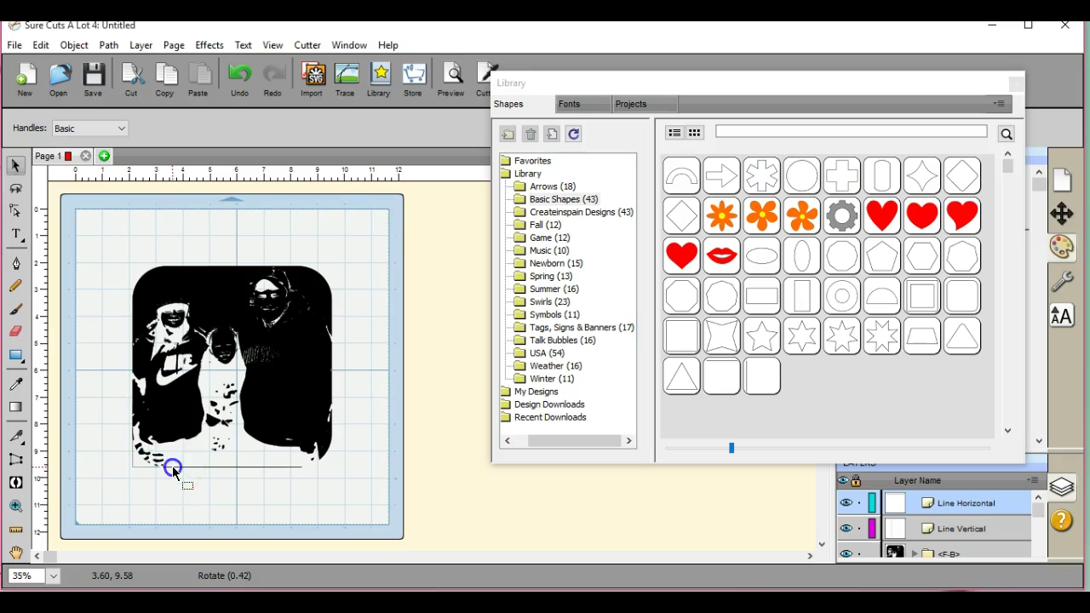
{"action": "left_click_drag", "start_coordinate": [332, 479], "coordinate": [358, 480]}
{"action": "left_click", "coordinate": [241, 77]}
{"action": "left_click_drag", "start_coordinate": [173, 468], "coordinate": [348, 481]}
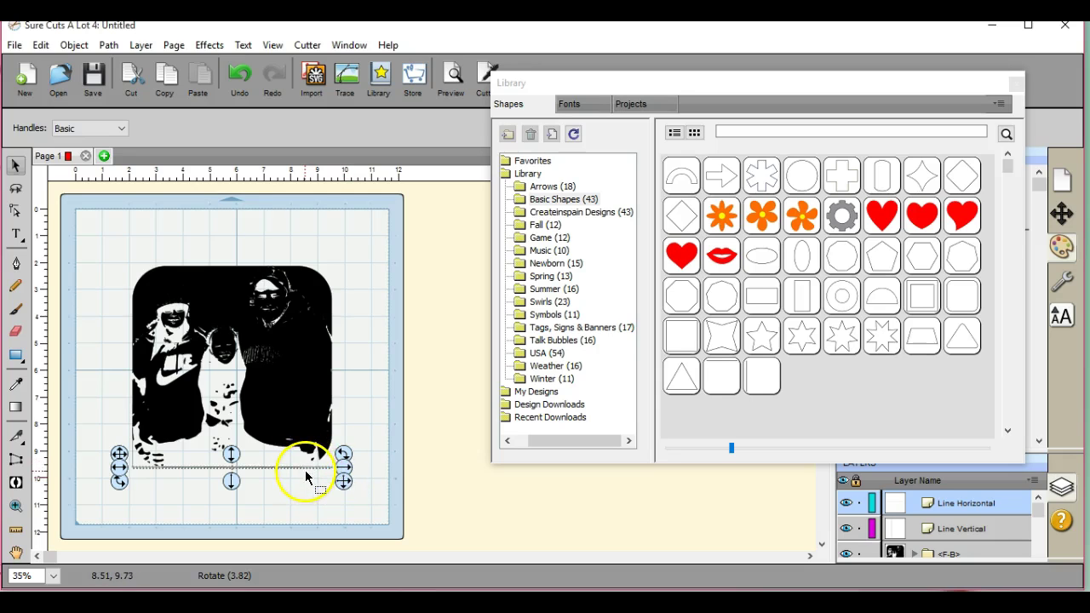
{"action": "left_click", "coordinate": [305, 468]}
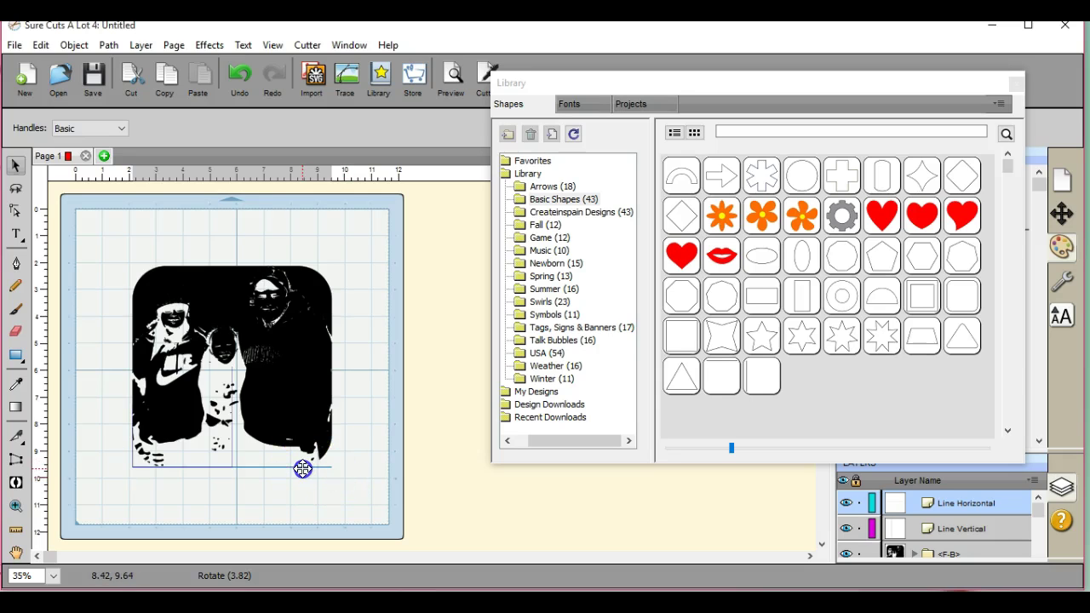
{"action": "left_click", "coordinate": [304, 469]}
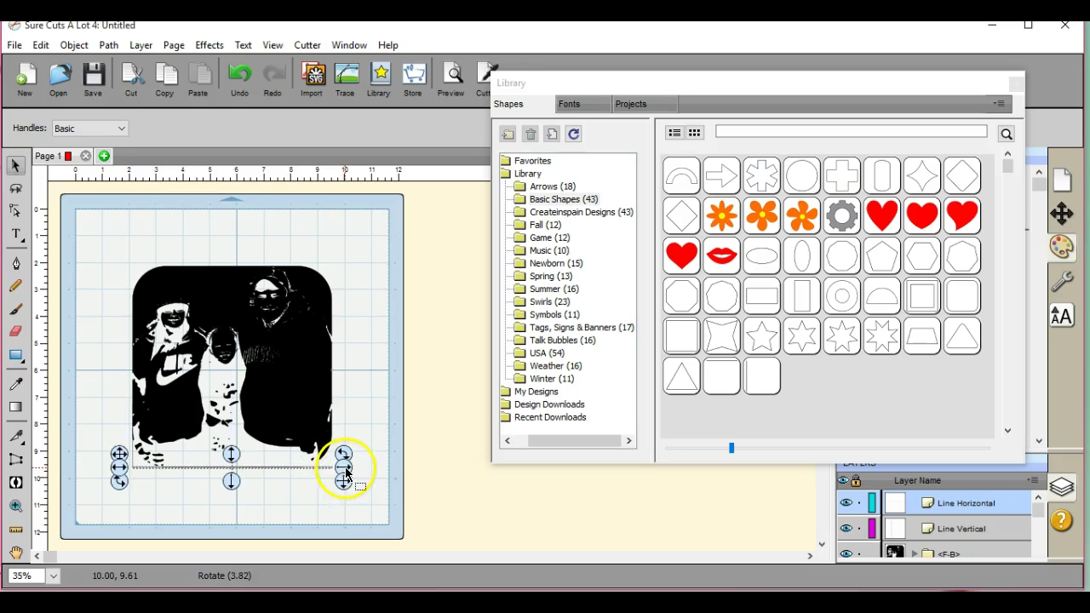
{"action": "left_click_drag", "start_coordinate": [345, 468], "coordinate": [343, 468]}
Step: Add another vertical line from Basic Shapes and position it along the lower part of the design's right edge
{"action": "left_click", "coordinate": [745, 447]}
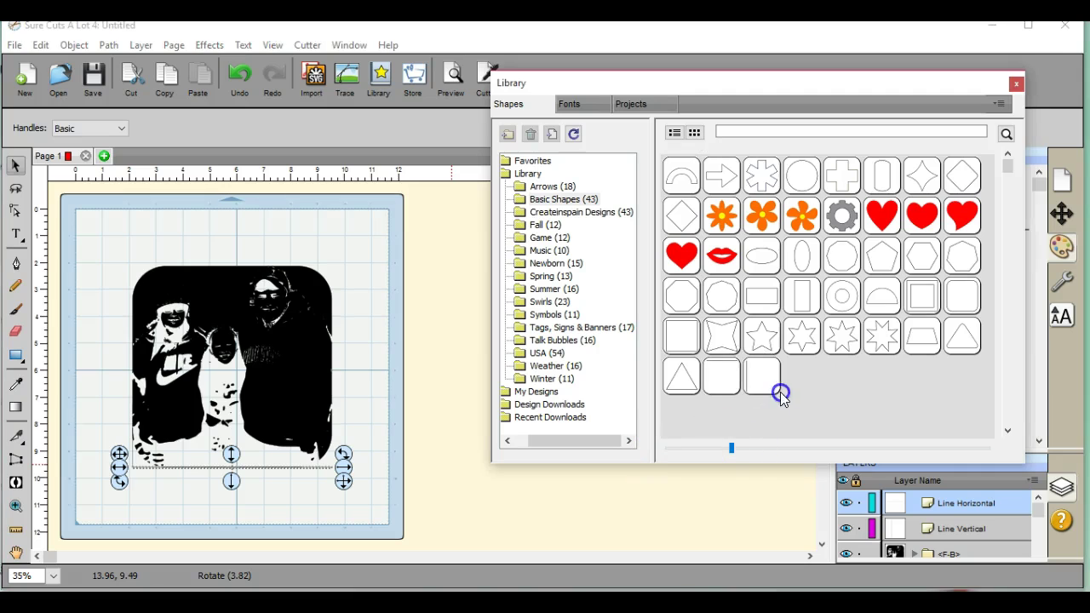
{"action": "left_click_drag", "start_coordinate": [783, 391], "coordinate": [758, 383]}
{"action": "left_click", "coordinate": [353, 531]}
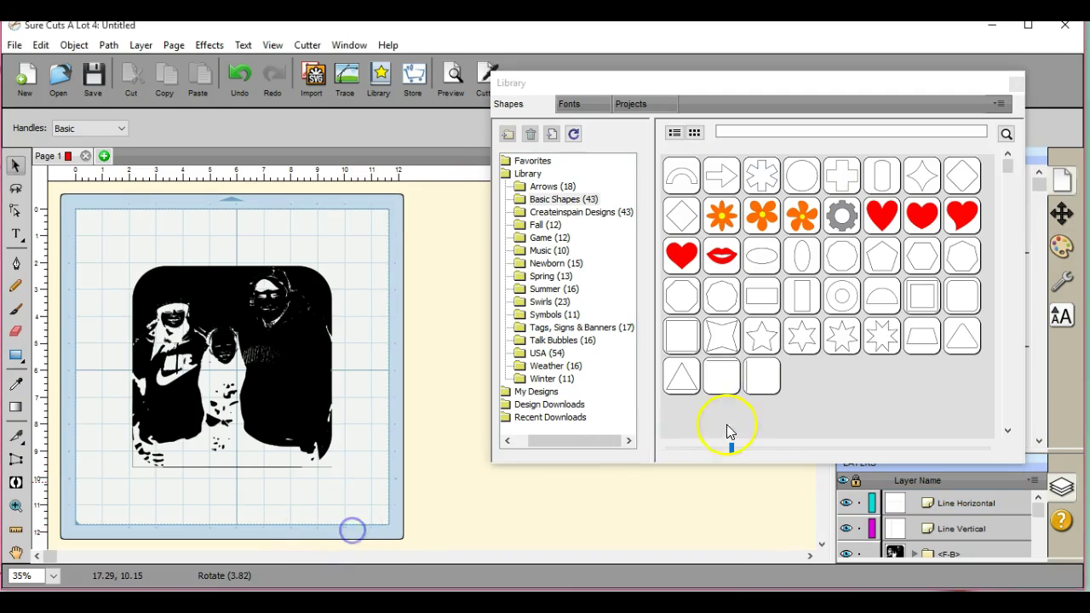
{"action": "left_click", "coordinate": [775, 388]}
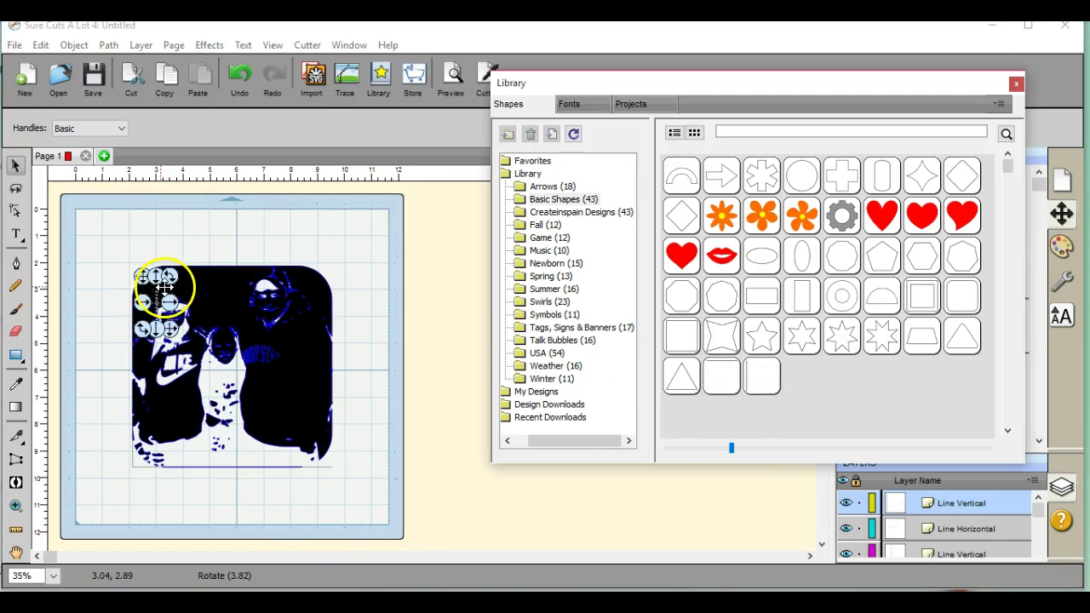
{"action": "left_click_drag", "start_coordinate": [143, 275], "coordinate": [320, 390]}
{"action": "left_click", "coordinate": [331, 436]}
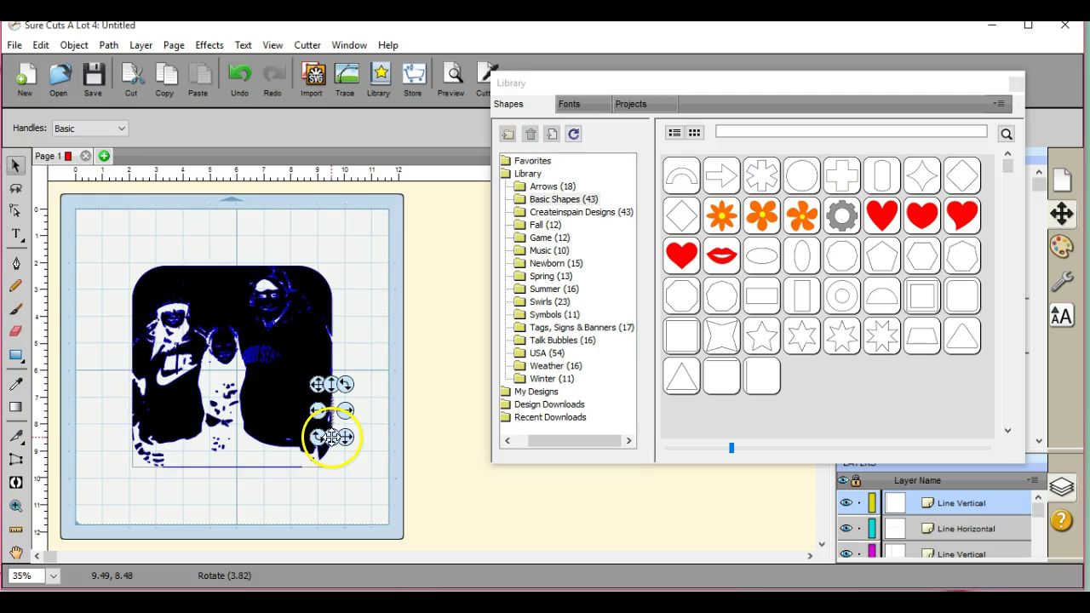
{"action": "left_click_drag", "start_coordinate": [332, 384], "coordinate": [332, 327]}
Step: Stretch the new vertical line down to meet the horizontal line at the design's bottom-right corner
{"action": "left_click", "coordinate": [331, 380]}
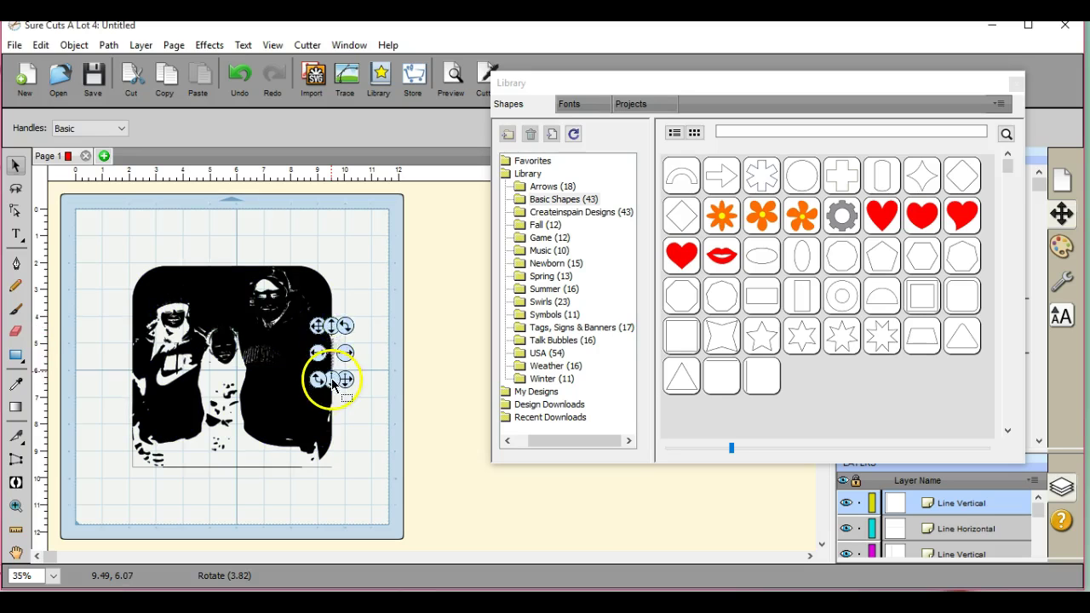
{"action": "left_click_drag", "start_coordinate": [332, 382], "coordinate": [340, 483]}
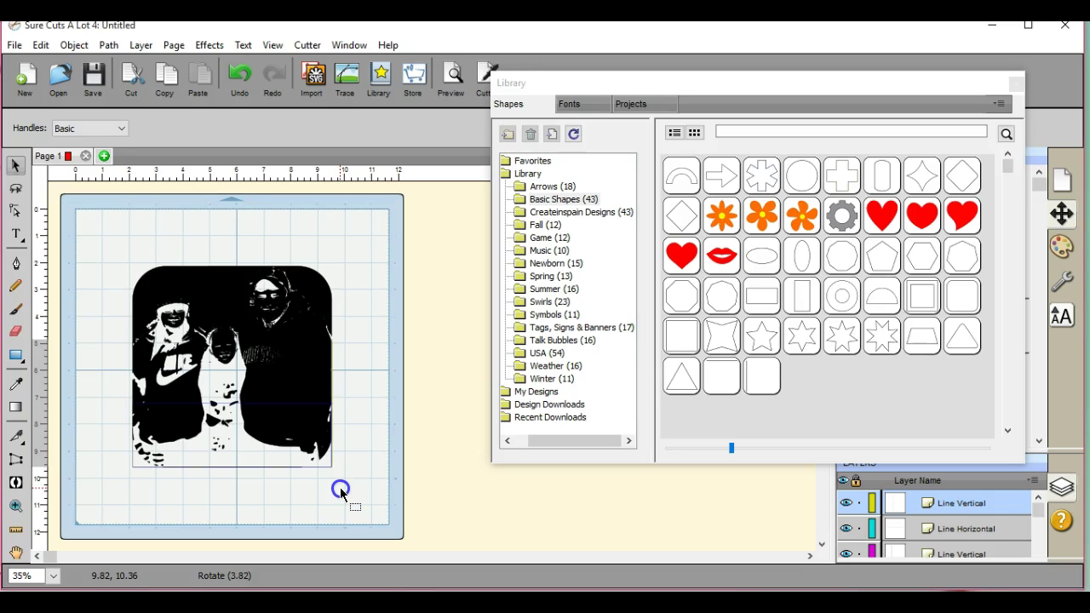
{"action": "left_click", "coordinate": [340, 487]}
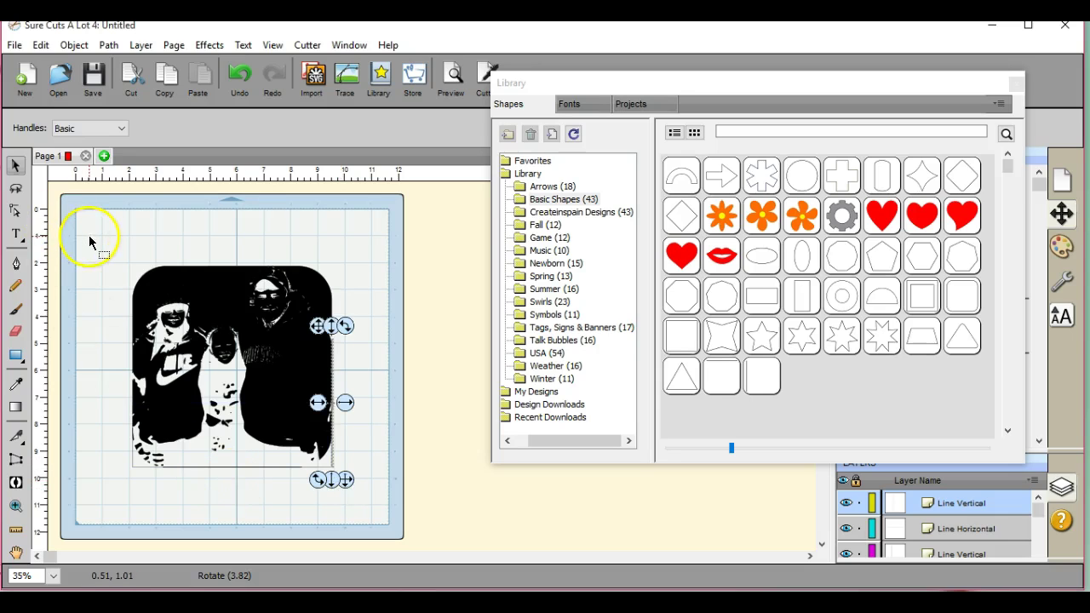
Step: Select the design together with all its border lines and merge them with Union
{"action": "left_click_drag", "start_coordinate": [90, 240], "coordinate": [382, 502]}
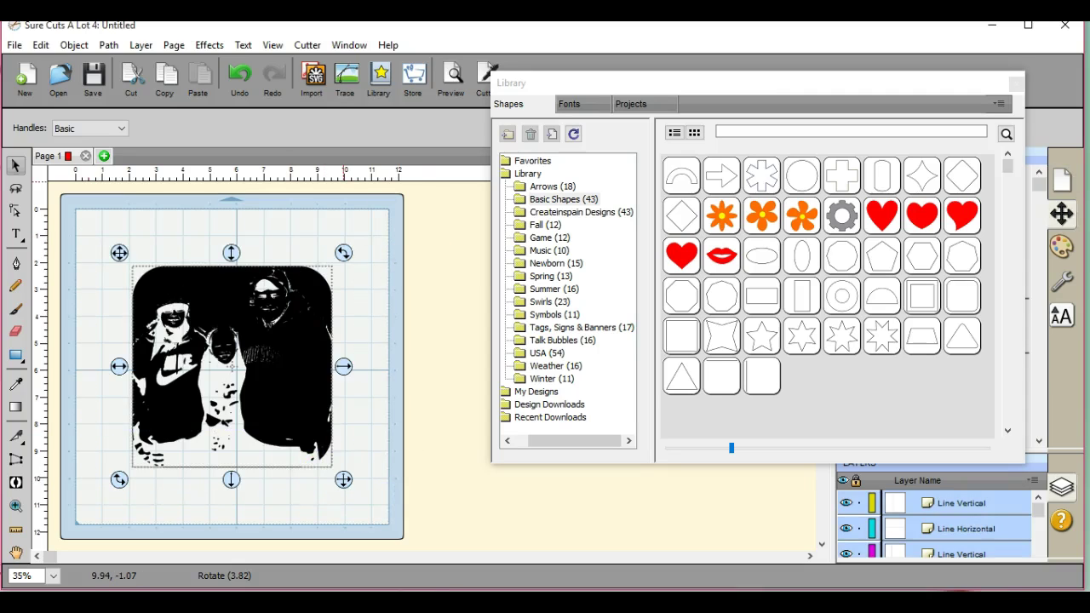
{"action": "left_click", "coordinate": [108, 44]}
{"action": "left_click", "coordinate": [141, 62]}
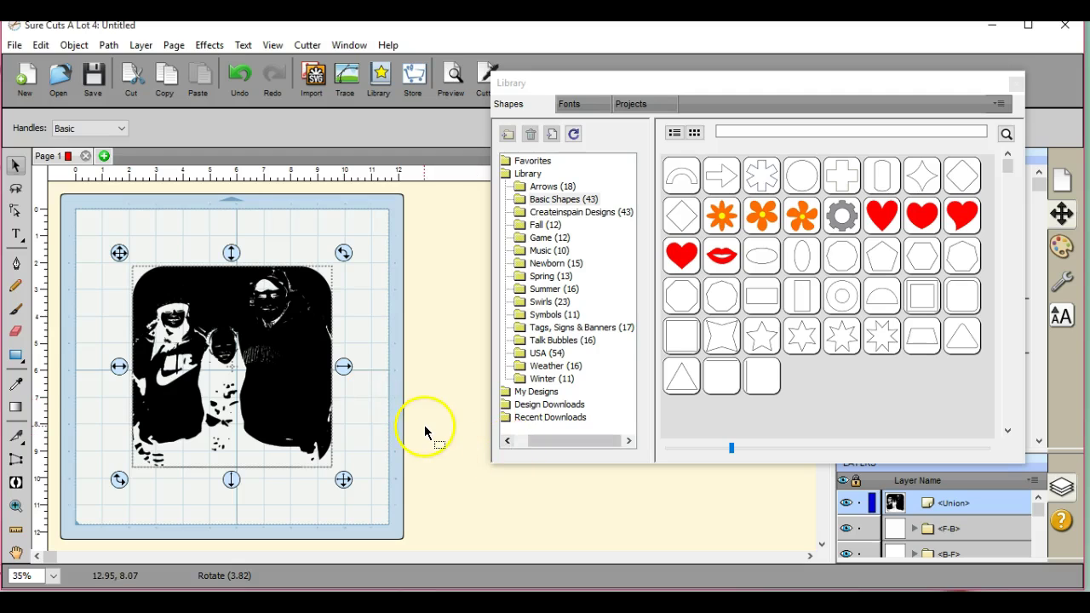
Step: Add a square from Basic Shapes, align it with the design's top-left corner and enlarge it to cover the whole design
{"action": "double_click", "coordinate": [685, 341]}
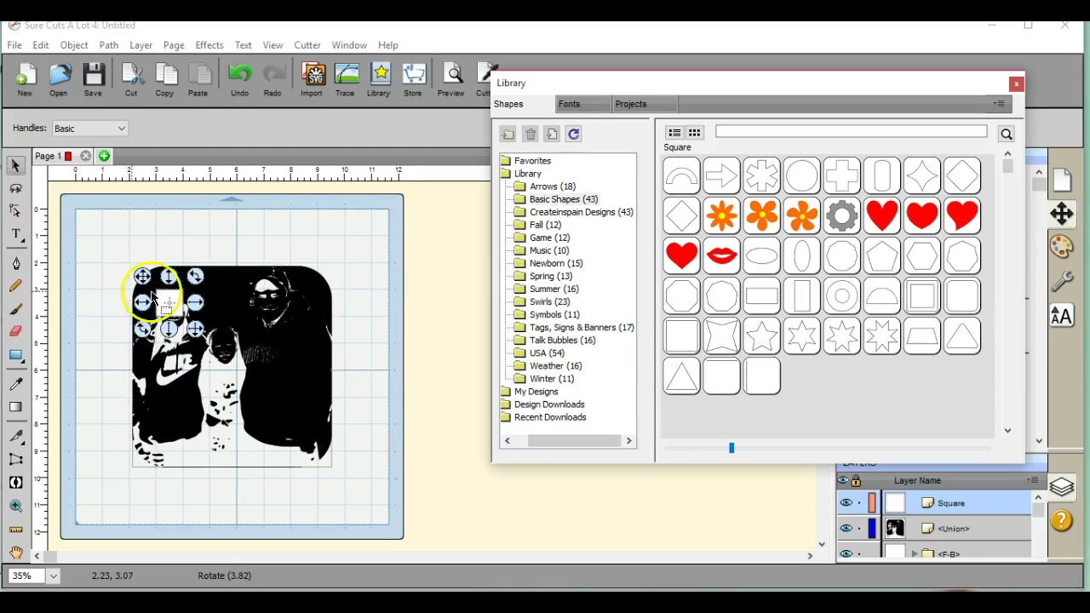
{"action": "left_click_drag", "start_coordinate": [143, 278], "coordinate": [120, 253]}
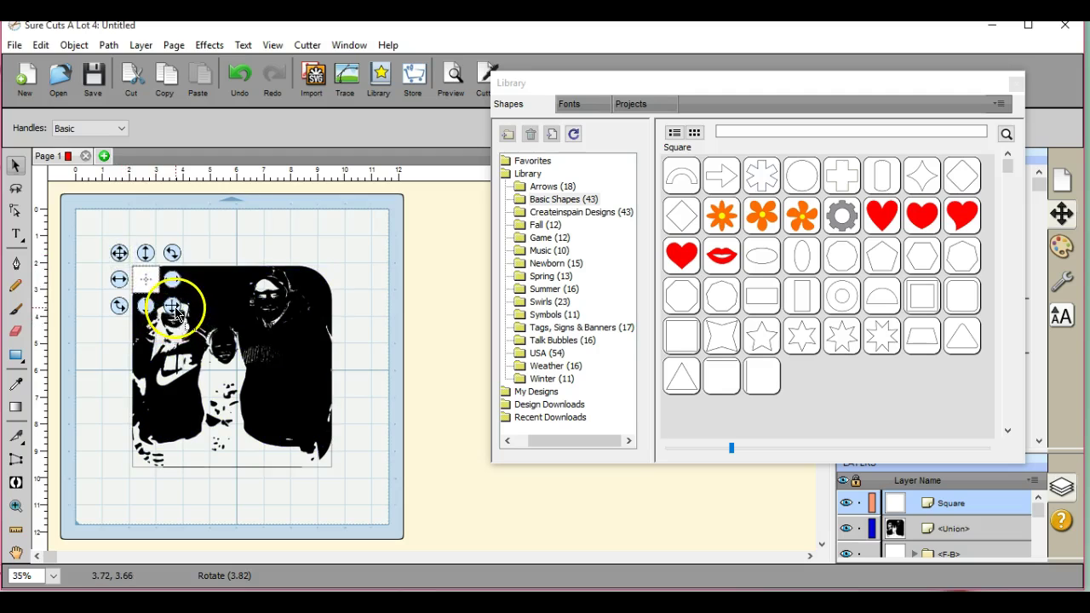
{"action": "left_click_drag", "start_coordinate": [172, 307], "coordinate": [348, 485]}
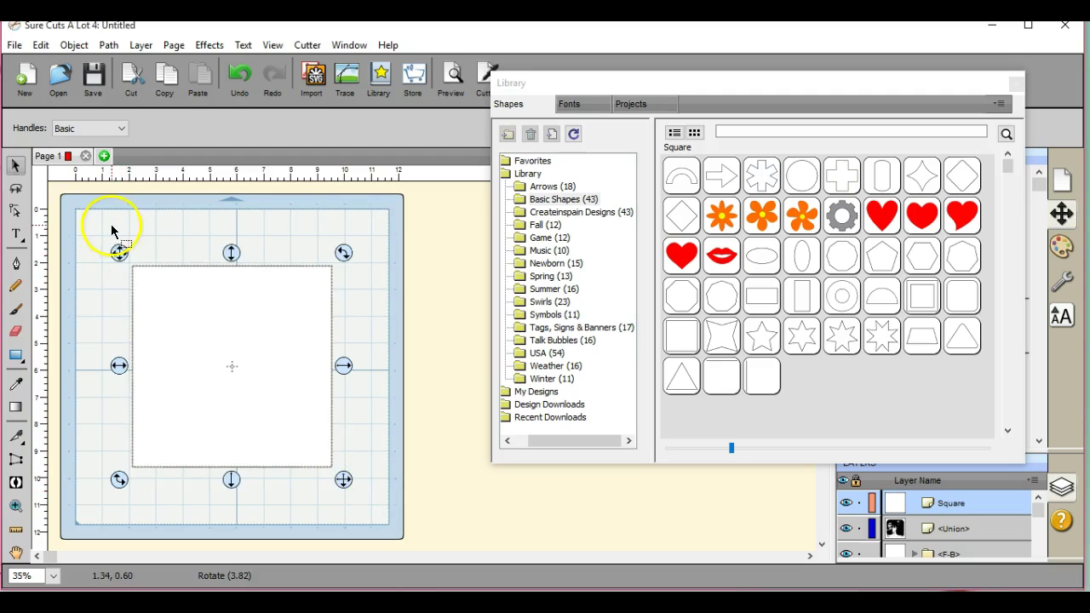
Step: Try Back Minus Front on the square and the united design beneath it, and undo the operation
{"action": "left_click_drag", "start_coordinate": [93, 222], "coordinate": [397, 539]}
{"action": "left_click", "coordinate": [108, 44]}
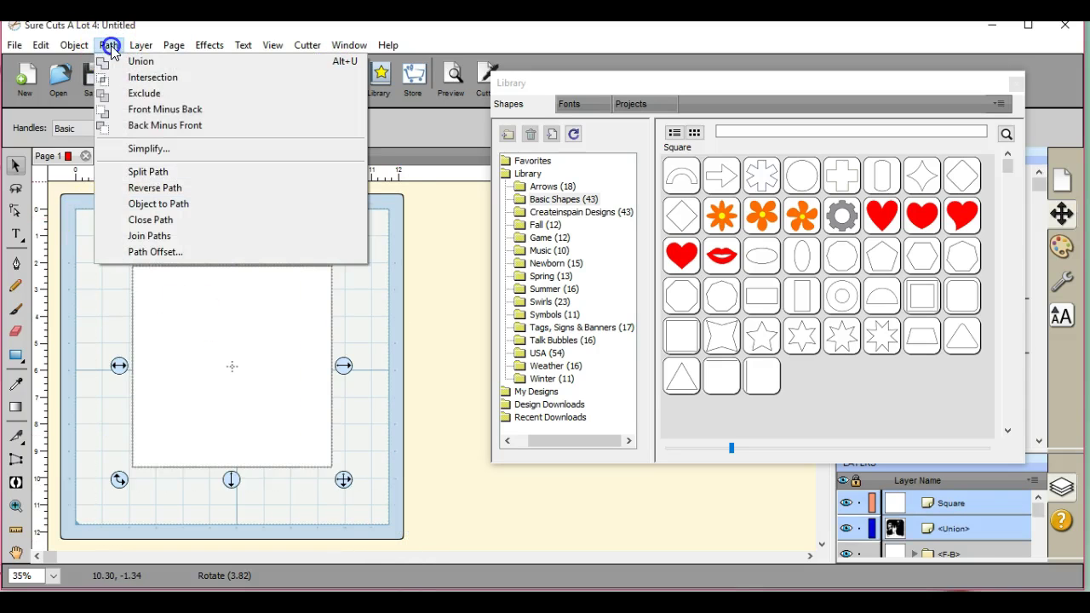
{"action": "left_click", "coordinate": [158, 125]}
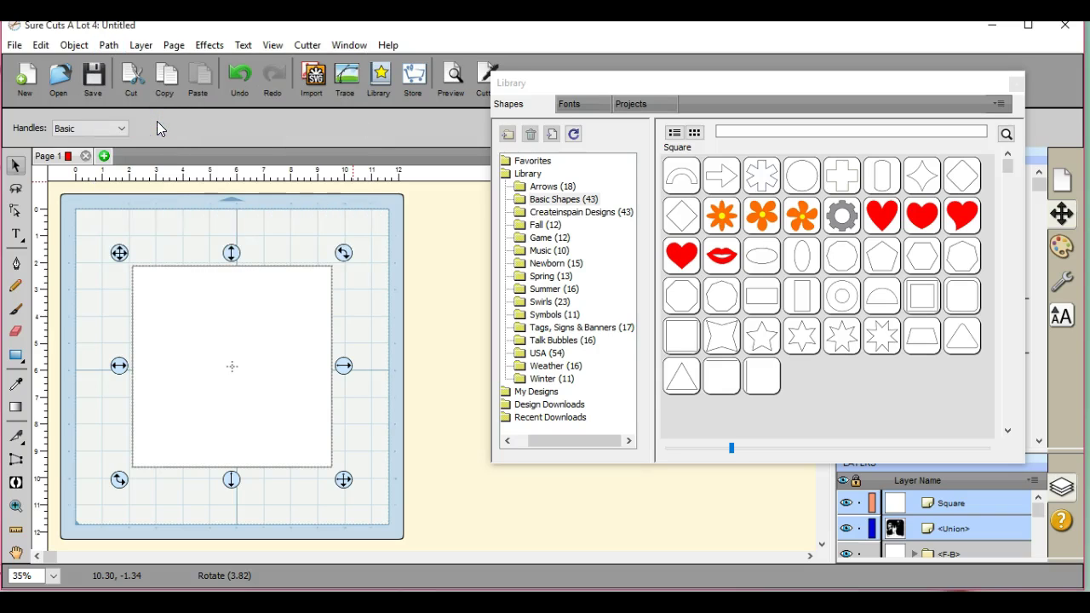
{"action": "left_click", "coordinate": [242, 75]}
Step: Subtract the square and the united design from each other with Front Minus Back and clear the shape library out of the way
{"action": "left_click", "coordinate": [108, 45]}
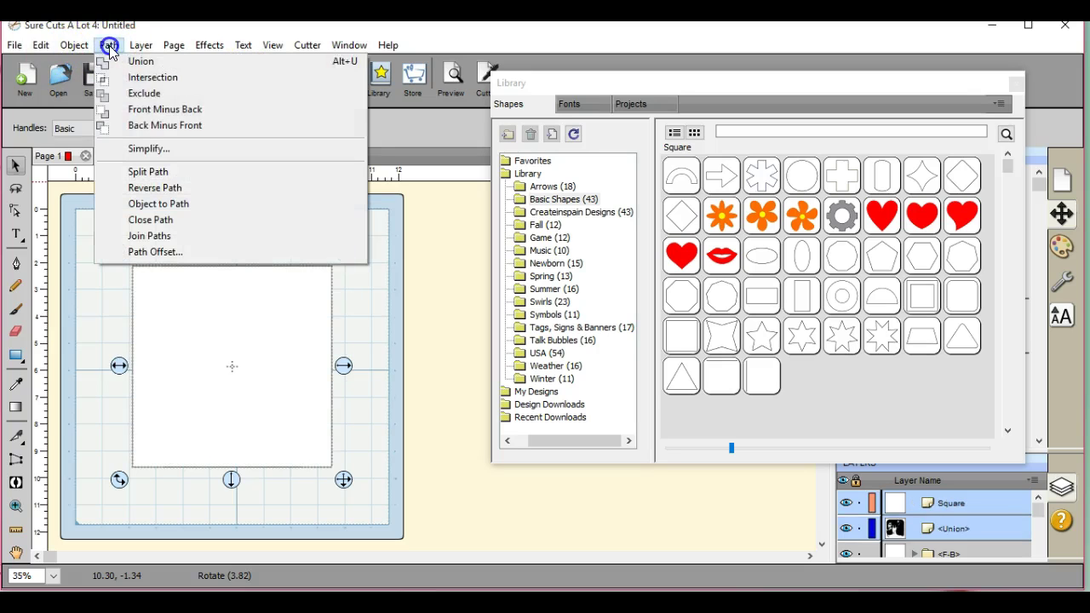
{"action": "left_click", "coordinate": [141, 109]}
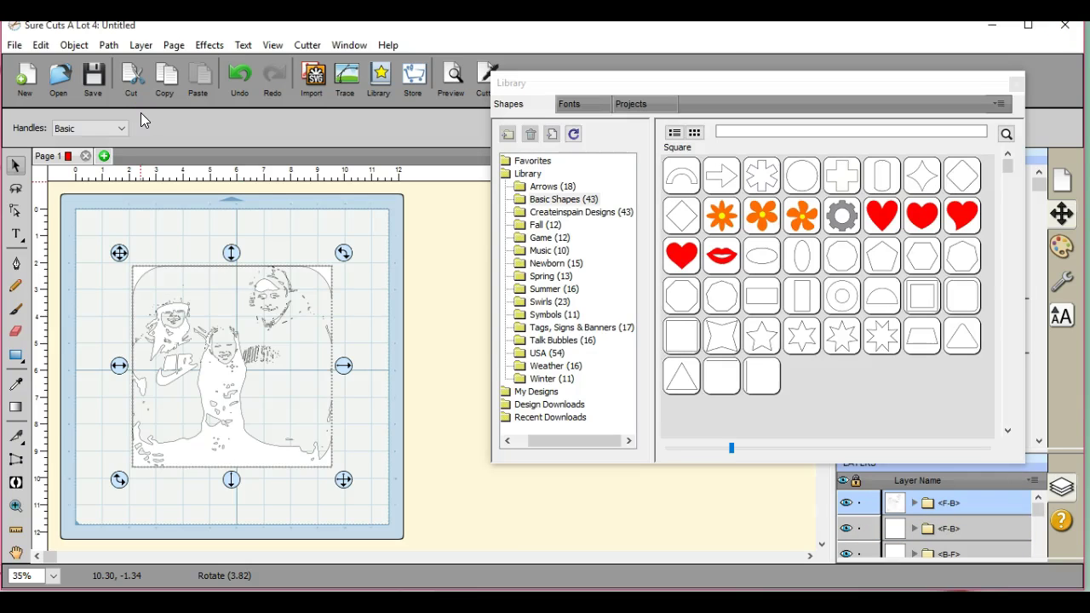
{"action": "left_click_drag", "start_coordinate": [723, 85], "coordinate": [745, 587]}
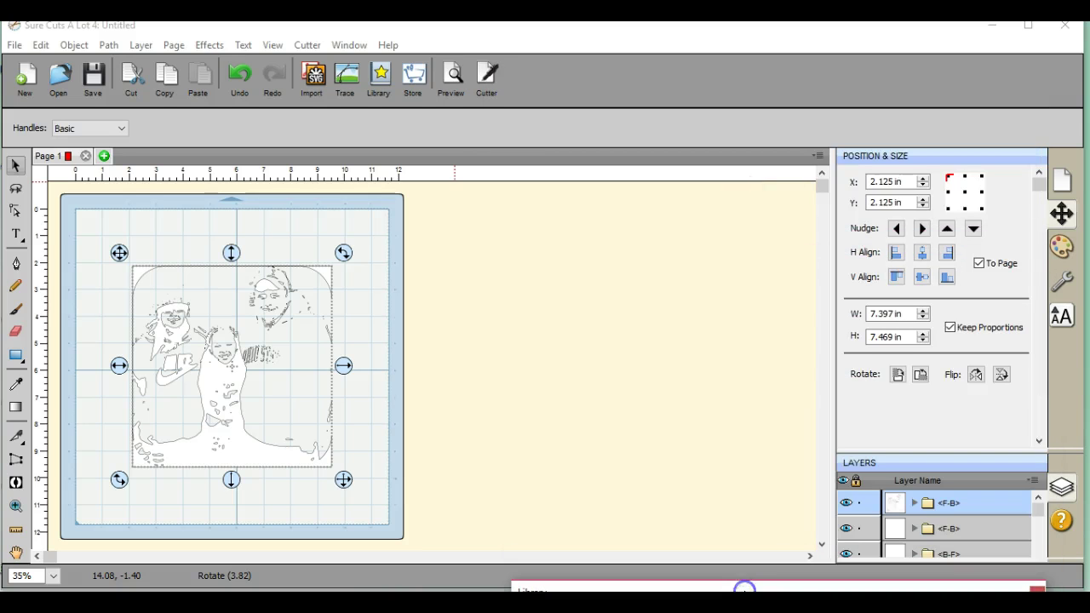
Step: Select the whole subtracted design and set its fill colour to black
{"action": "left_click", "coordinate": [85, 223]}
{"action": "left_click_drag", "start_coordinate": [86, 223], "coordinate": [402, 551]}
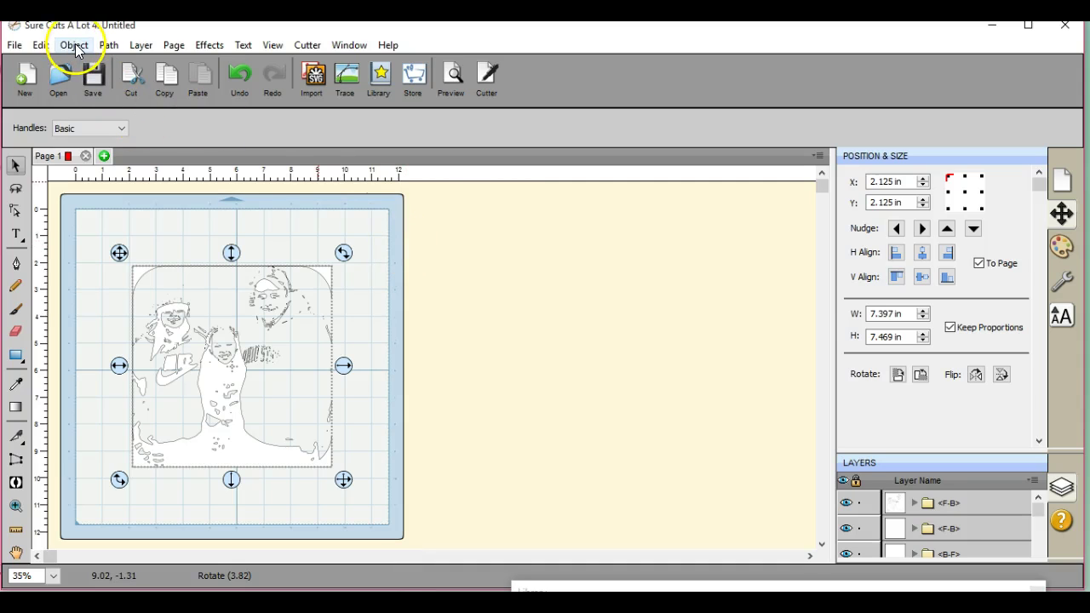
{"action": "left_click", "coordinate": [1061, 246]}
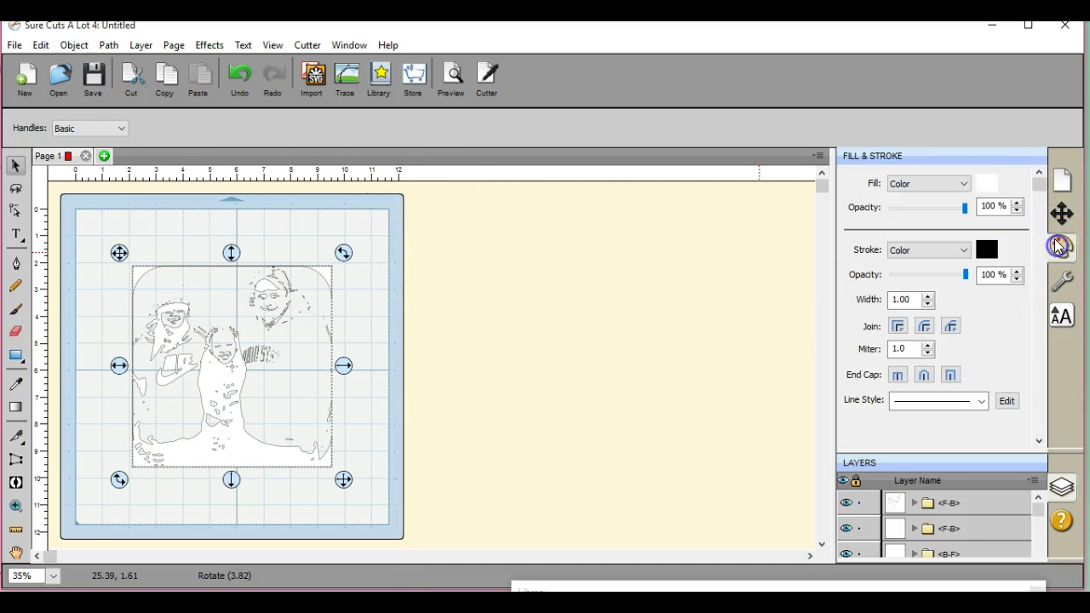
{"action": "left_click", "coordinate": [987, 183]}
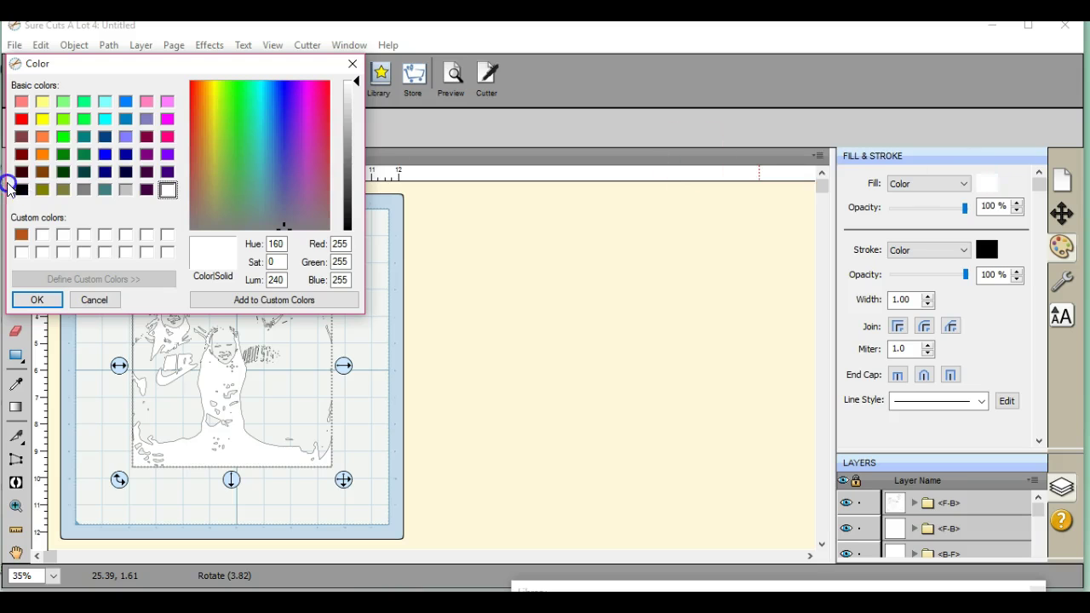
{"action": "left_click", "coordinate": [19, 190]}
{"action": "left_click", "coordinate": [37, 299]}
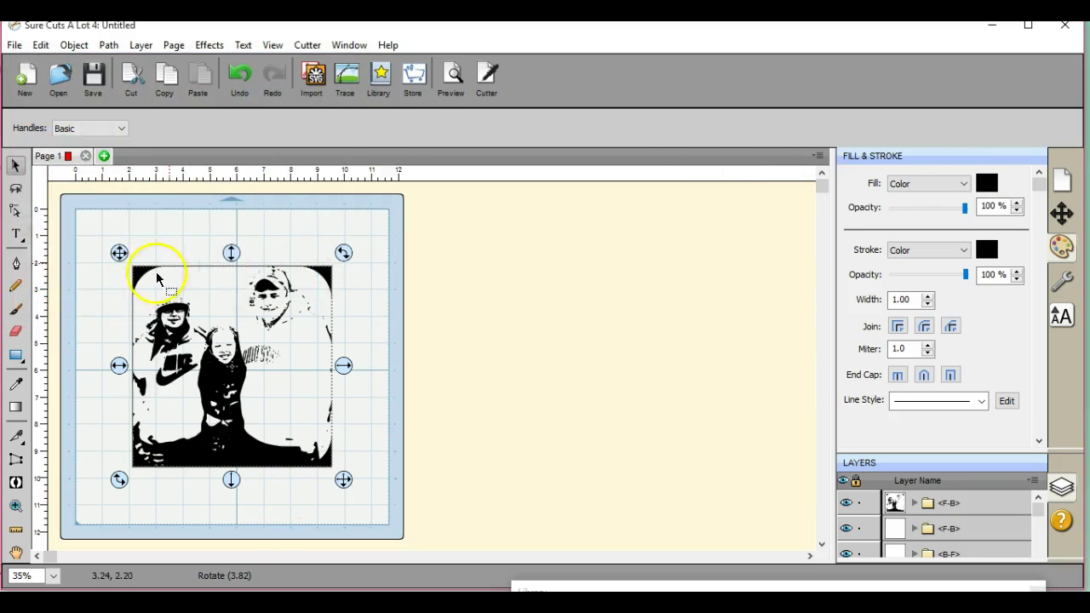
{"action": "left_click", "coordinate": [361, 414]}
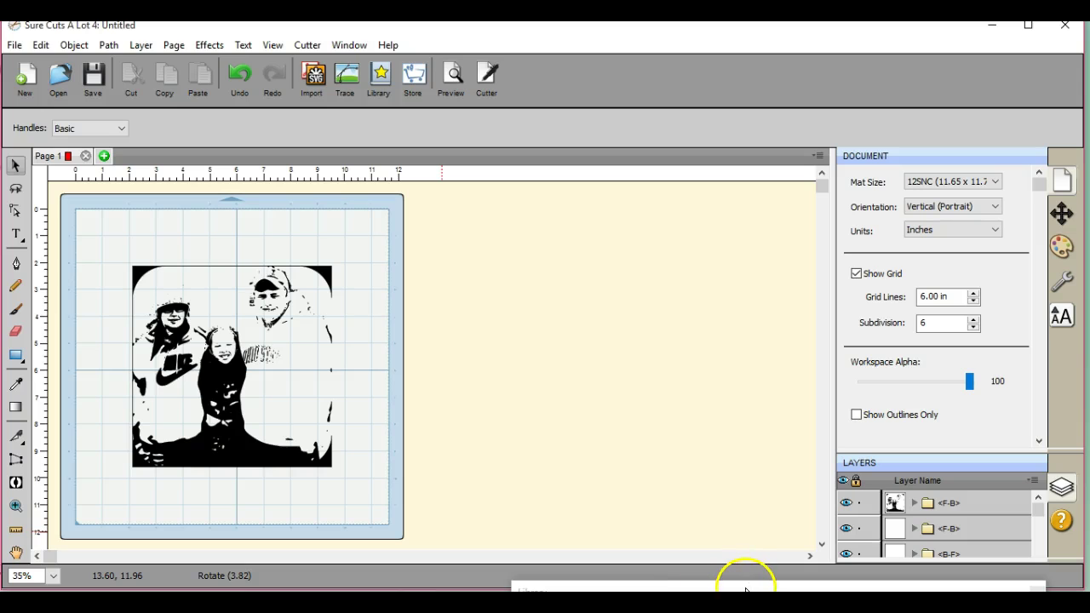
Step: Add a vertical line from Basic Shapes and fit it along the full height of the design's right edge
{"action": "left_click_drag", "start_coordinate": [745, 590], "coordinate": [697, 114]}
{"action": "double_click", "coordinate": [737, 414]}
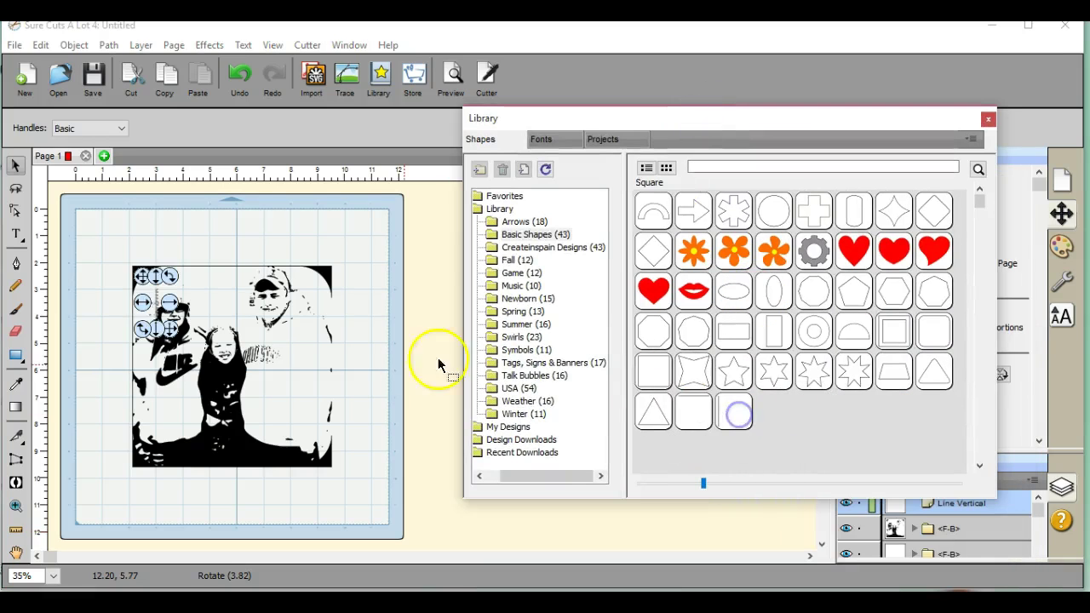
{"action": "left_click_drag", "start_coordinate": [147, 284], "coordinate": [340, 477]}
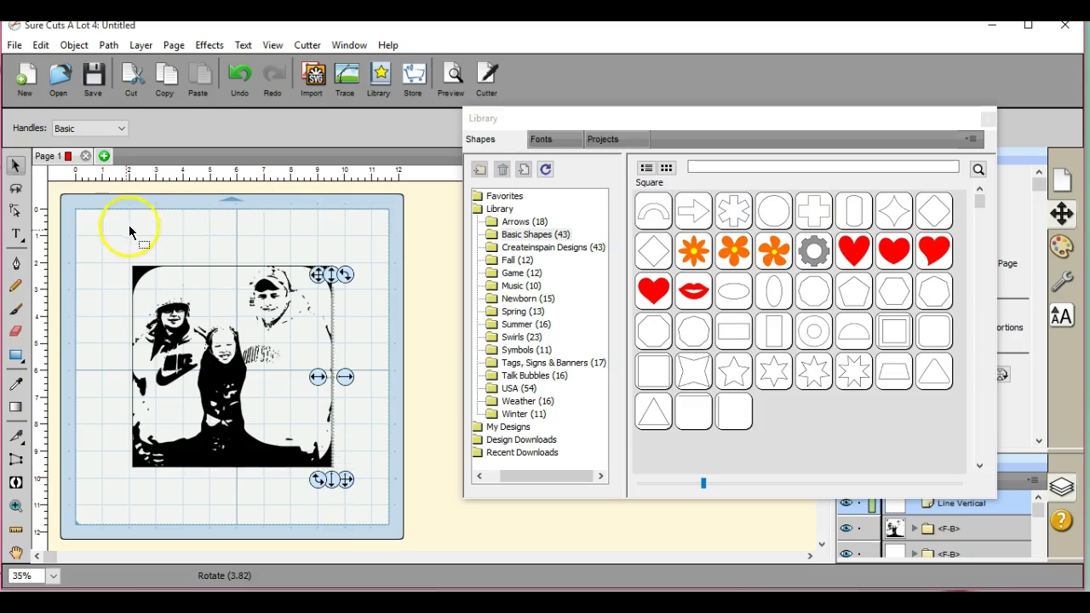
Step: Select the black design with its right edge line and merge them with Union
{"action": "left_click", "coordinate": [96, 241]}
{"action": "left_click_drag", "start_coordinate": [96, 241], "coordinate": [380, 494]}
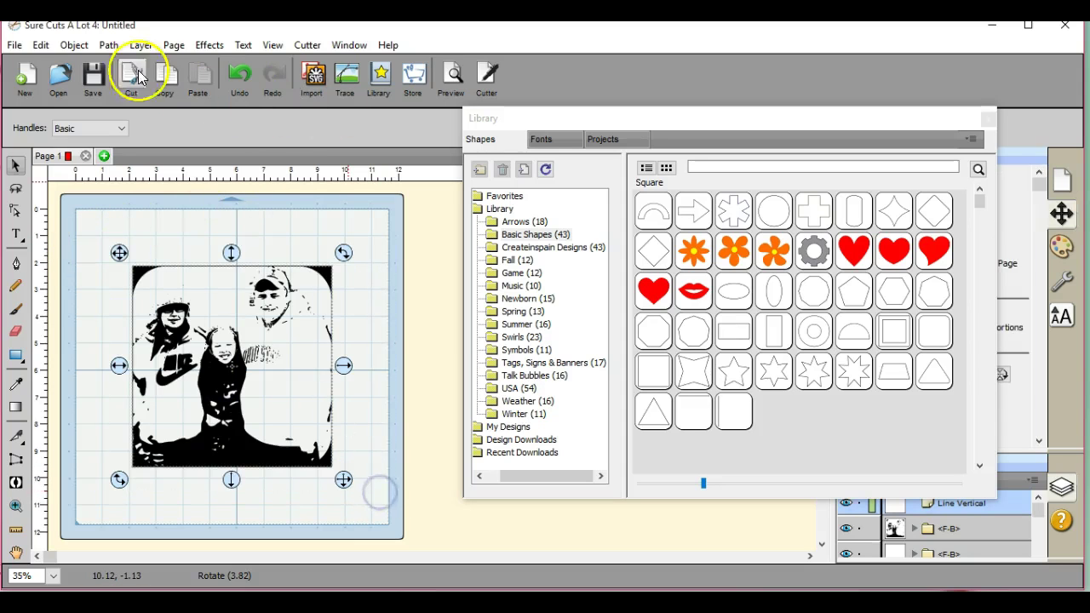
{"action": "left_click", "coordinate": [108, 45]}
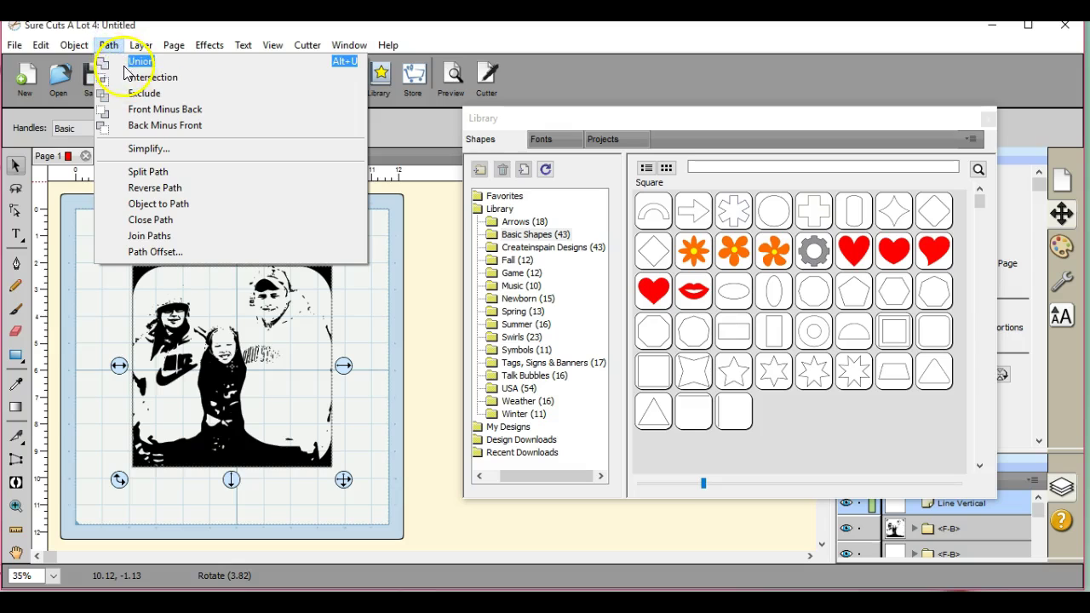
{"action": "left_click", "coordinate": [127, 64]}
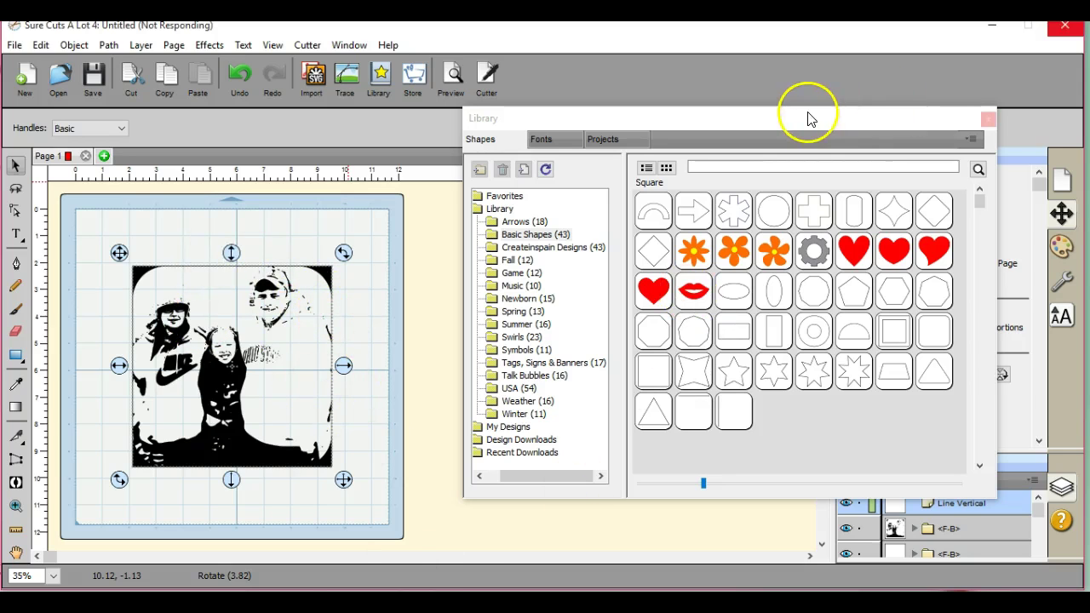
Step: Examine the merged design at 150% zoom from its top edge down to the bottom for stray specks and gaps
{"action": "left_click_drag", "start_coordinate": [808, 114], "coordinate": [946, 460]}
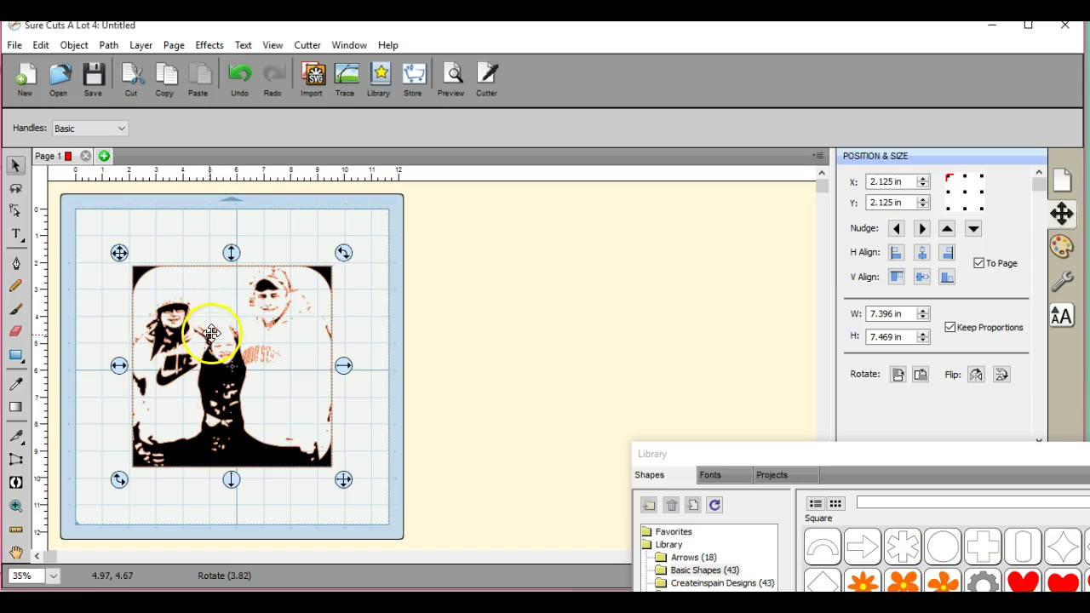
{"action": "left_click", "coordinate": [53, 576]}
{"action": "left_click", "coordinate": [61, 531]}
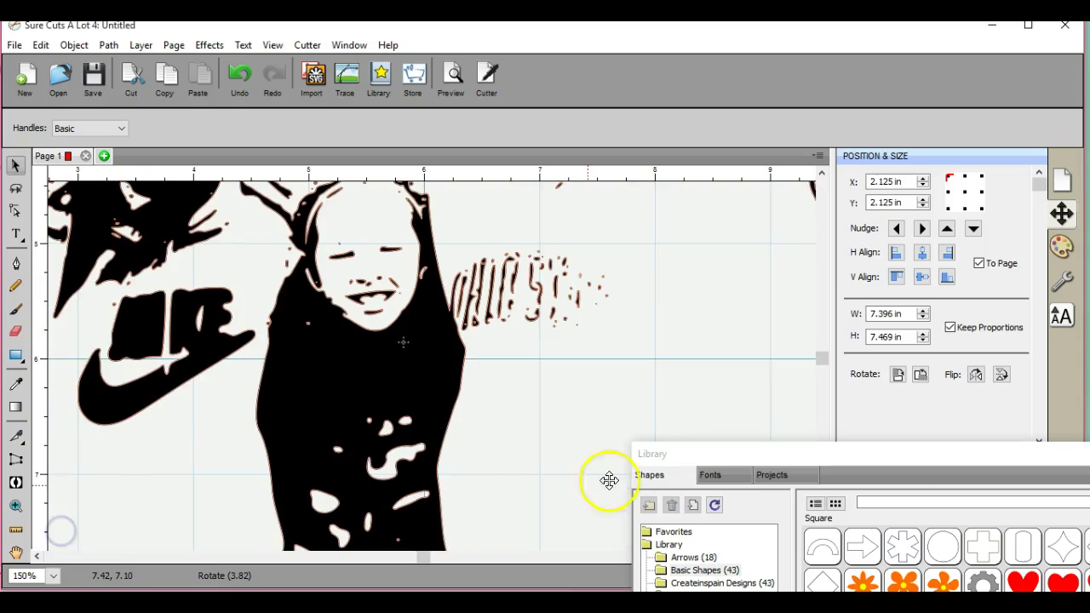
{"action": "left_click_drag", "start_coordinate": [916, 455], "coordinate": [954, 609]}
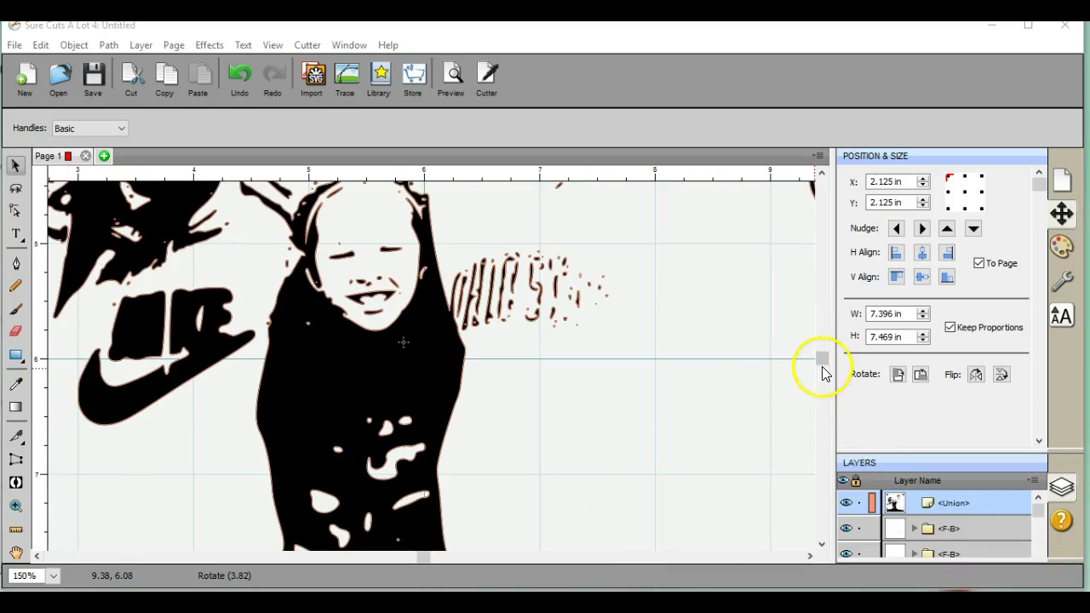
{"action": "left_click_drag", "start_coordinate": [822, 367], "coordinate": [819, 273]}
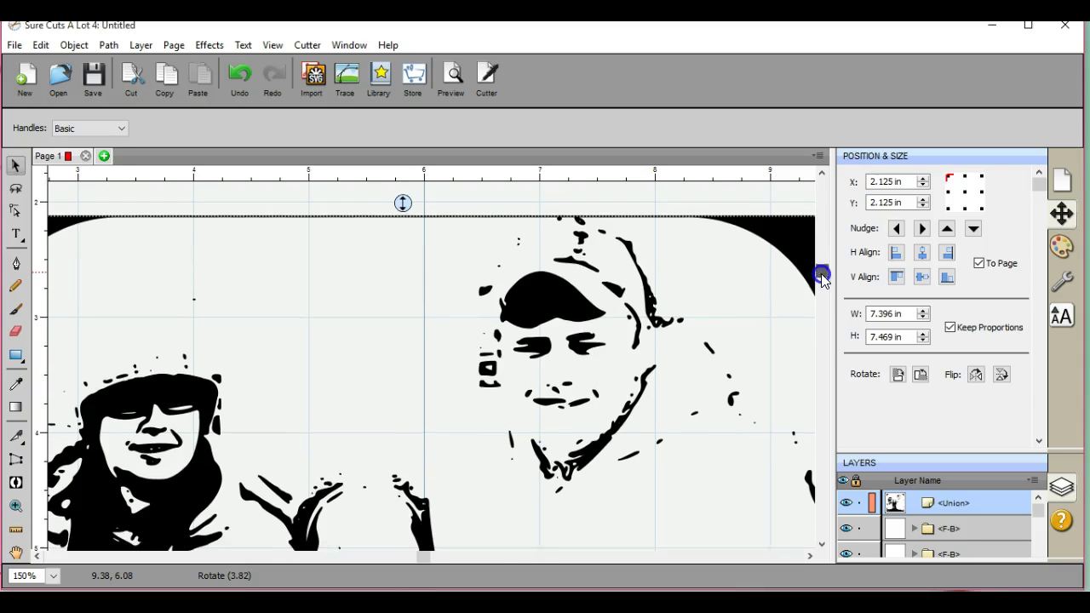
{"action": "scroll", "coordinate": [823, 278], "scroll_direction": "down", "scroll_amount": 3}
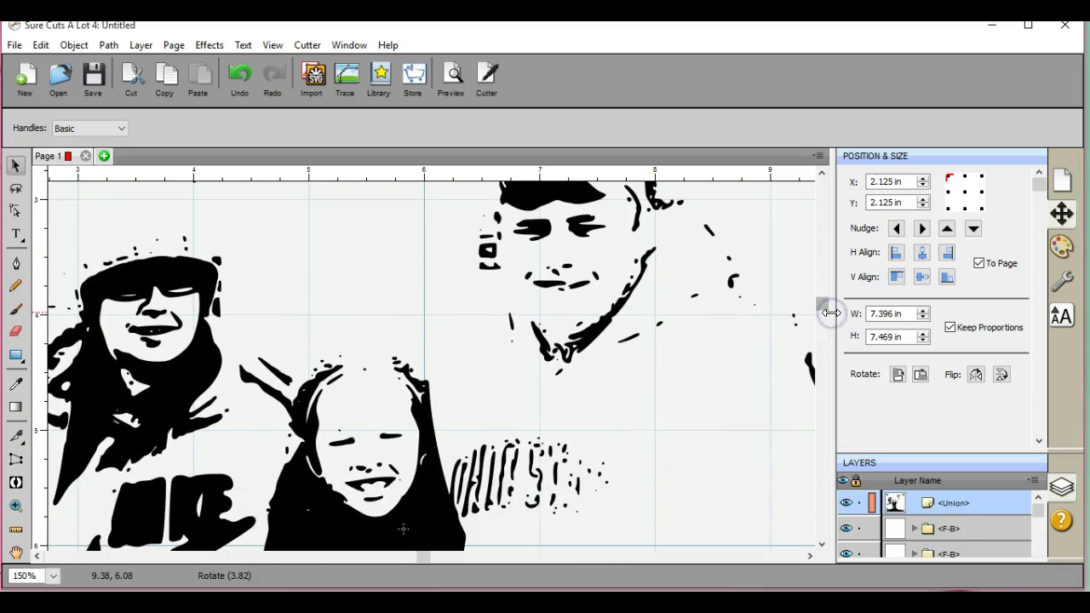
{"action": "left_click_drag", "start_coordinate": [831, 313], "coordinate": [841, 440]}
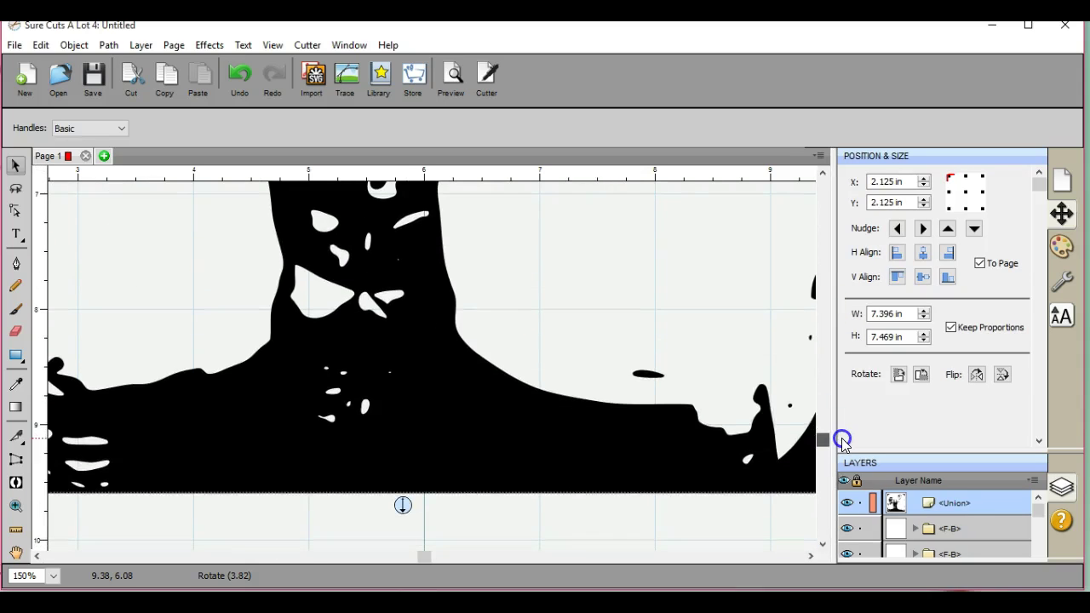
Step: Paint over the small white specks below the large white triangle in the middle figure's lower body with the Brush tool
{"action": "left_click", "coordinate": [15, 312]}
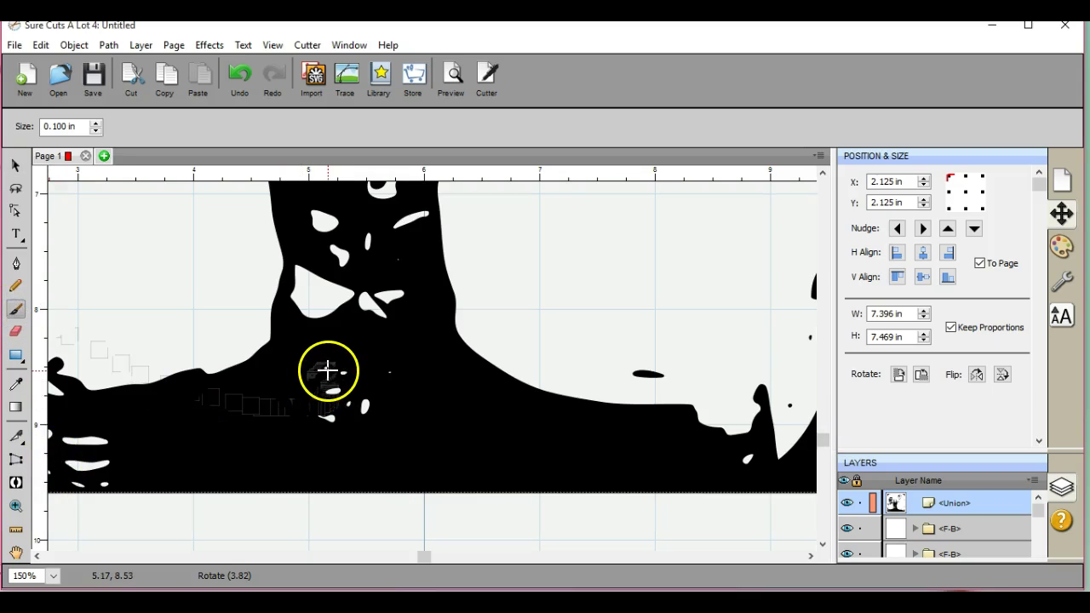
{"action": "left_click", "coordinate": [348, 388]}
{"action": "mouse_move", "coordinate": [375, 389]}
{"action": "left_mouse_down"}
{"action": "mouse_move", "coordinate": [366, 427]}
{"action": "mouse_move", "coordinate": [360, 403]}
{"action": "mouse_move", "coordinate": [372, 415]}
{"action": "mouse_move", "coordinate": [333, 432]}
{"action": "mouse_move", "coordinate": [346, 412]}
{"action": "mouse_move", "coordinate": [326, 402]}
{"action": "mouse_move", "coordinate": [345, 375]}
{"action": "mouse_move", "coordinate": [319, 410]}
{"action": "mouse_move", "coordinate": [318, 438]}
{"action": "mouse_move", "coordinate": [321, 411]}
{"action": "mouse_move", "coordinate": [384, 434]}
{"action": "left_mouse_up"}
{"action": "left_click_drag", "start_coordinate": [430, 556], "coordinate": [638, 556]}
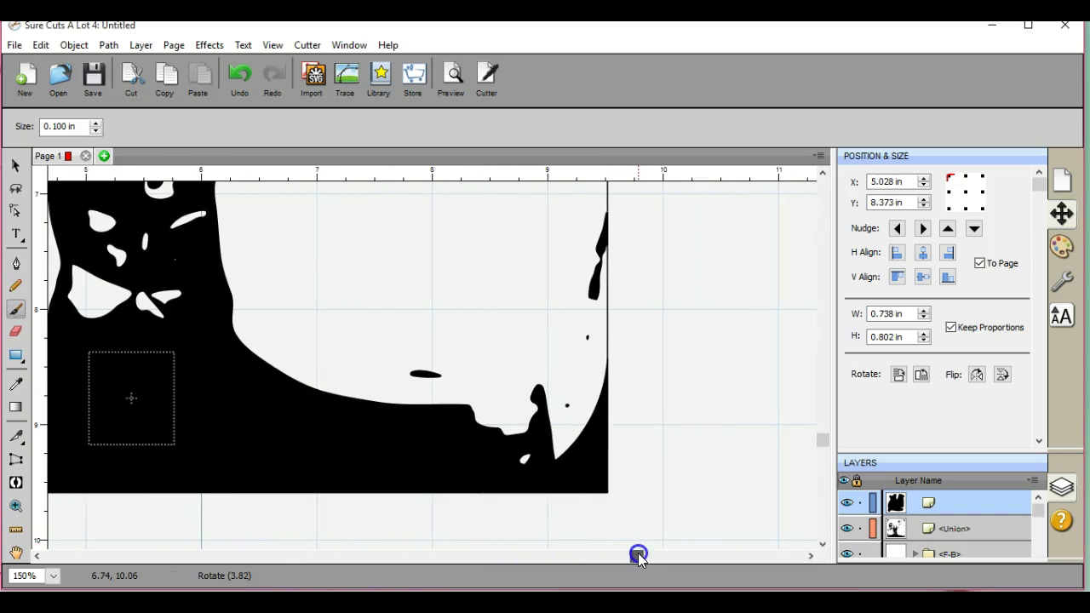
Step: Paint over the white speck near the design's lower right corner and erase the two black specks above it with a 0.10 in square Eraser
{"action": "left_click_drag", "start_coordinate": [525, 455], "coordinate": [530, 452]}
{"action": "left_click", "coordinate": [524, 455]}
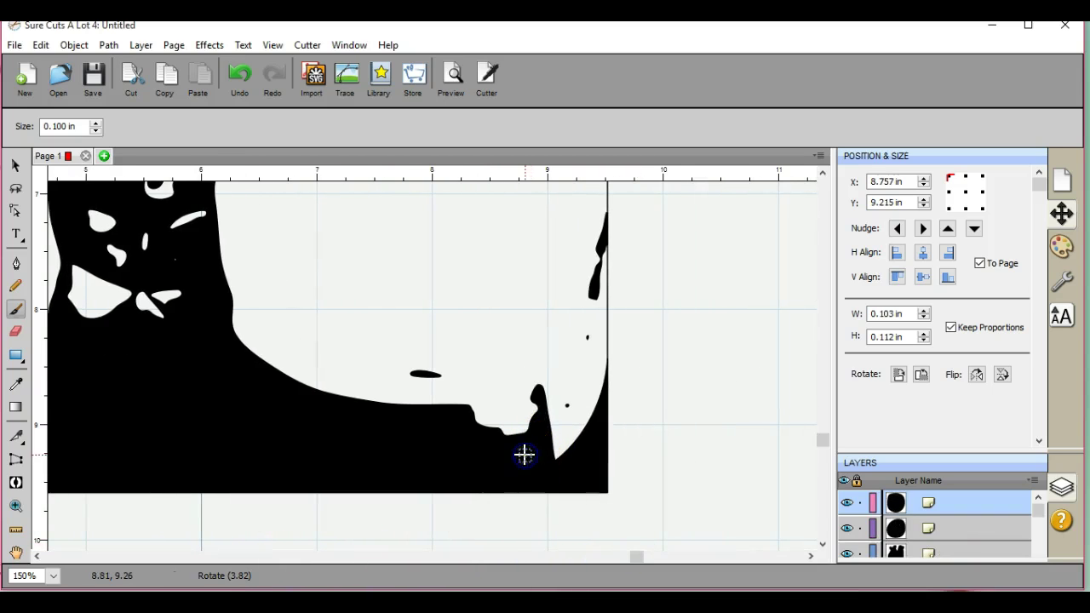
{"action": "left_click", "coordinate": [14, 333]}
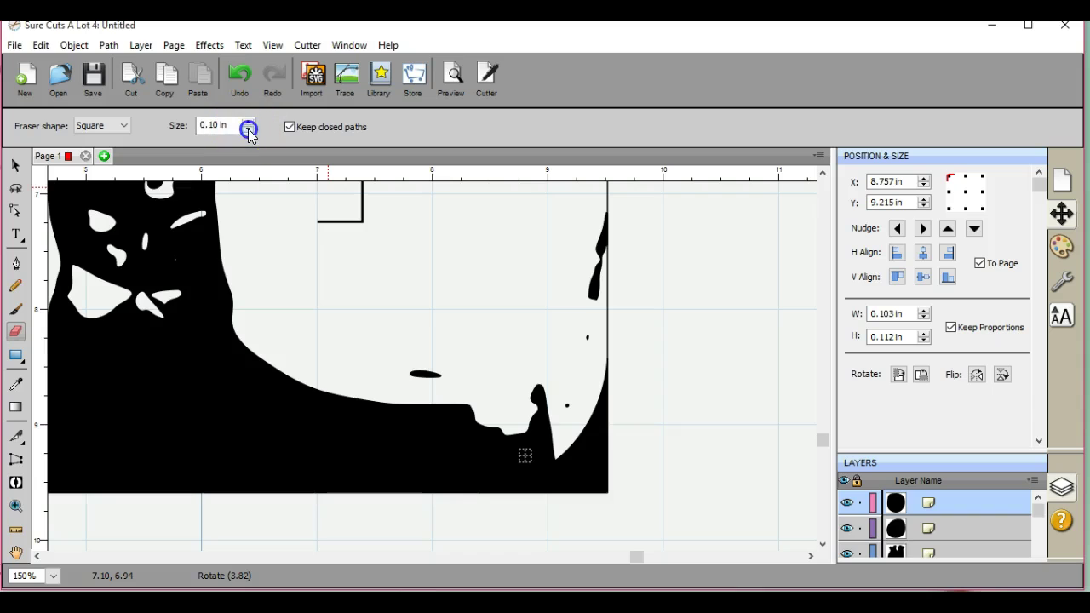
{"action": "left_click_drag", "start_coordinate": [567, 407], "coordinate": [586, 325]}
{"action": "left_click", "coordinate": [583, 344]}
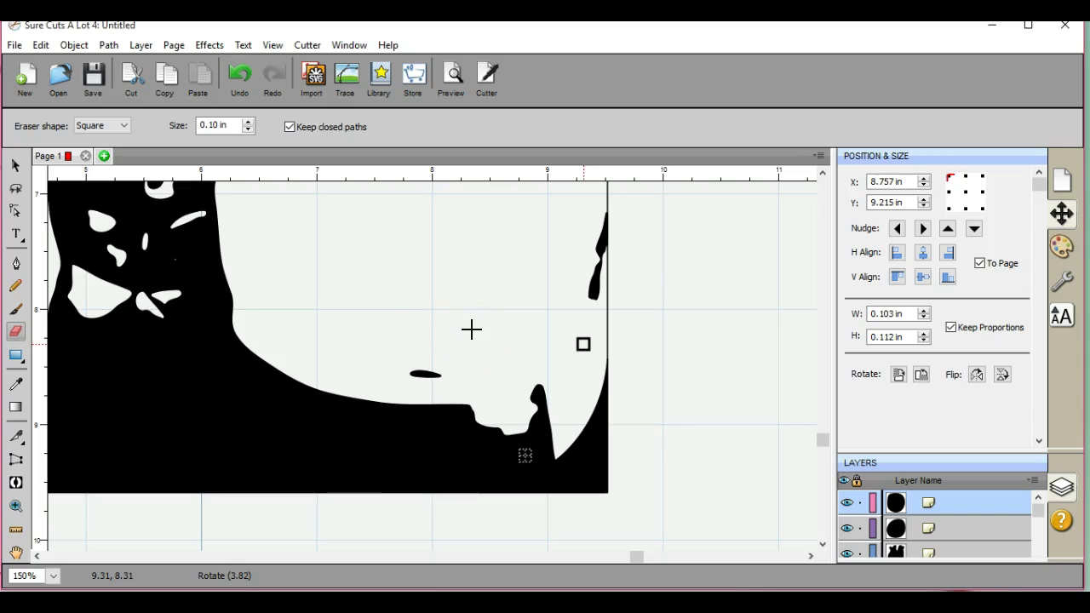
Step: Brush over the tiny white specks in the middle figure's body and along the lower left corner at 0.100 in size
{"action": "left_click", "coordinate": [662, 561]}
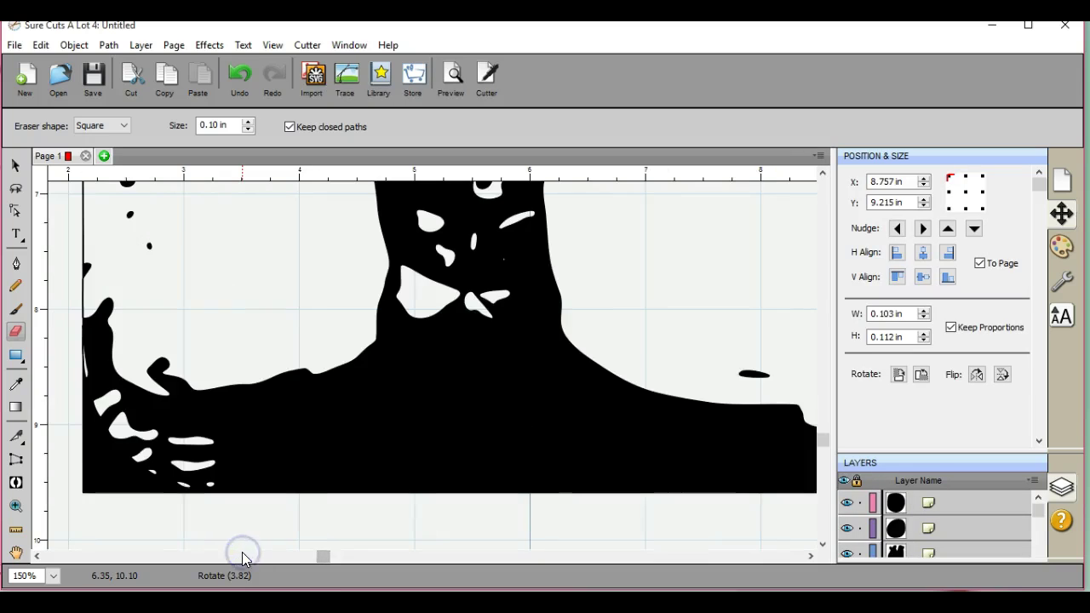
{"action": "left_click_drag", "start_coordinate": [318, 560], "coordinate": [260, 569]}
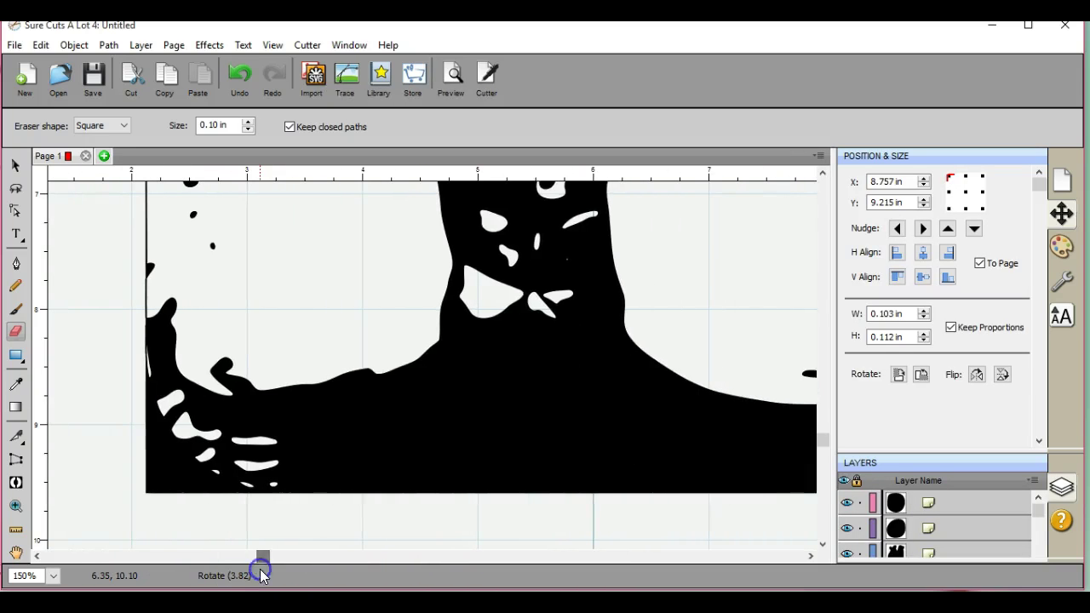
{"action": "left_click", "coordinate": [15, 310]}
{"action": "left_click_drag", "start_coordinate": [568, 256], "coordinate": [570, 261]}
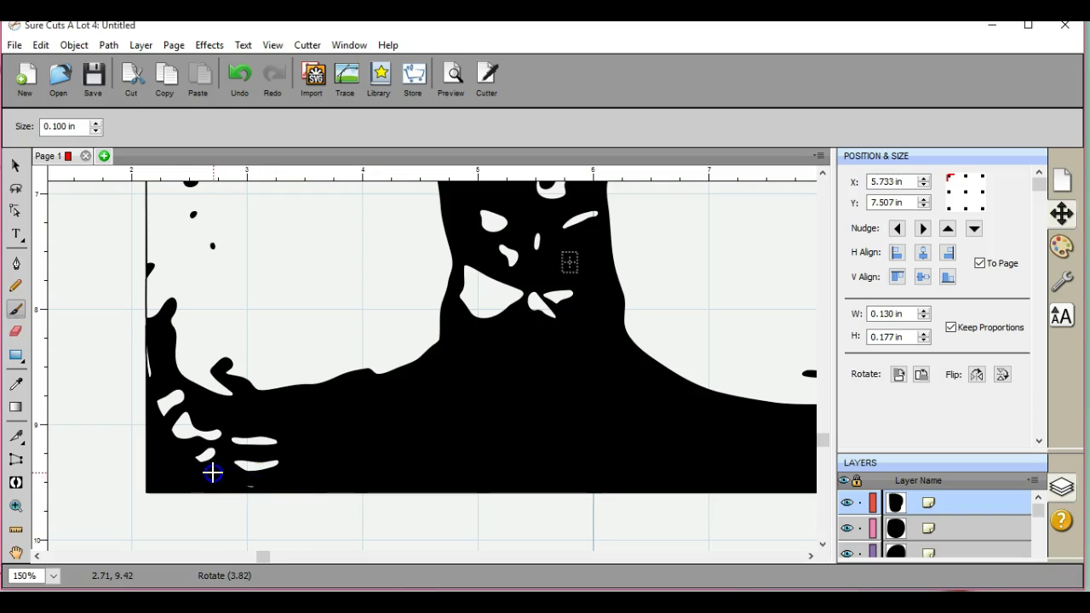
{"action": "left_click_drag", "start_coordinate": [267, 483], "coordinate": [270, 482]}
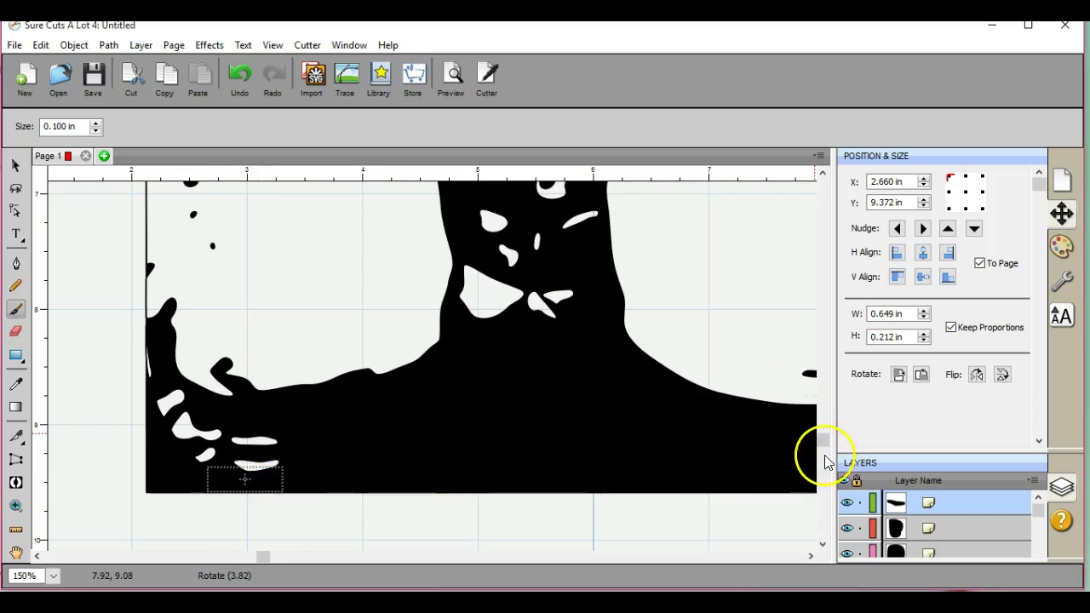
Step: Set the Brush size to 0.005 in and draw thin slanted strokes from the two small black dots near the left edge
{"action": "left_click_drag", "start_coordinate": [825, 441], "coordinate": [823, 377]}
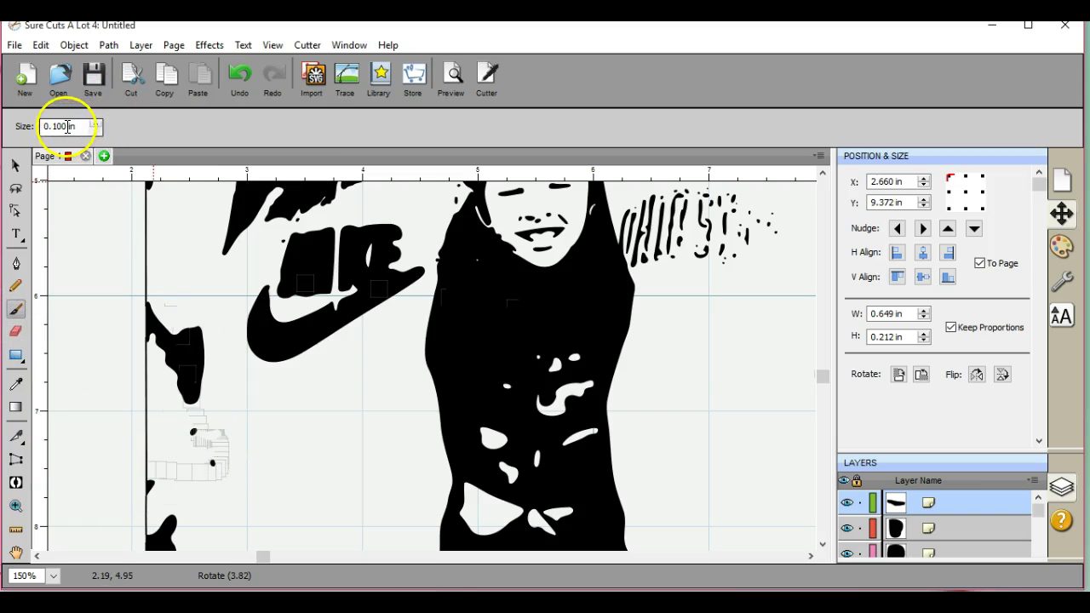
{"action": "double_click", "coordinate": [61, 126]}
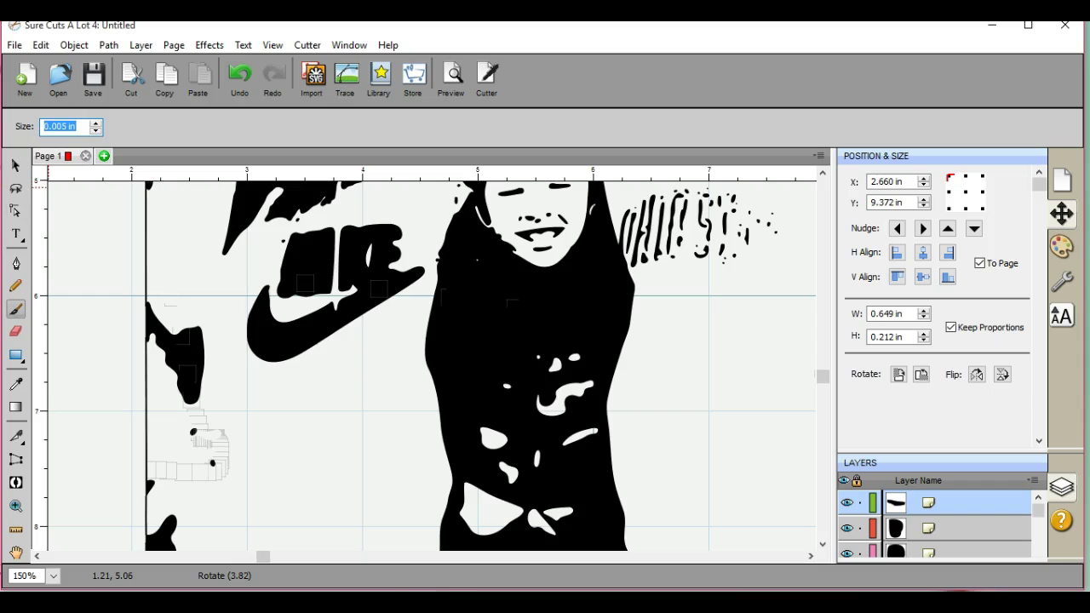
{"action": "left_click", "coordinate": [198, 437]}
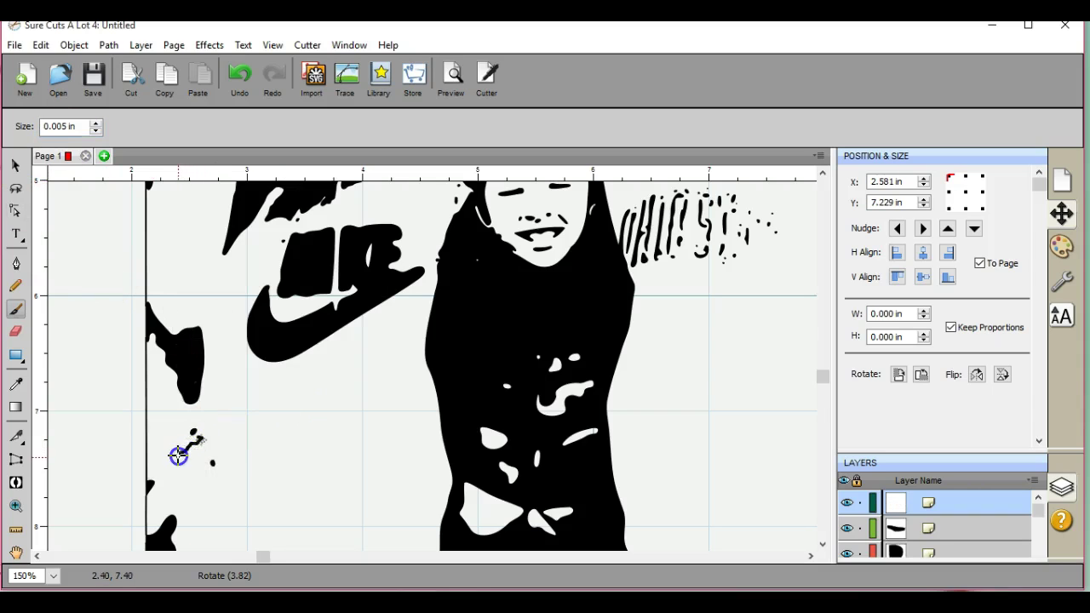
{"action": "mouse_move", "coordinate": [170, 459]}
{"action": "left_mouse_down"}
{"action": "mouse_move", "coordinate": [191, 431]}
{"action": "mouse_move", "coordinate": [167, 445]}
{"action": "mouse_move", "coordinate": [171, 479]}
{"action": "mouse_move", "coordinate": [212, 465]}
{"action": "mouse_move", "coordinate": [175, 495]}
{"action": "left_mouse_up"}
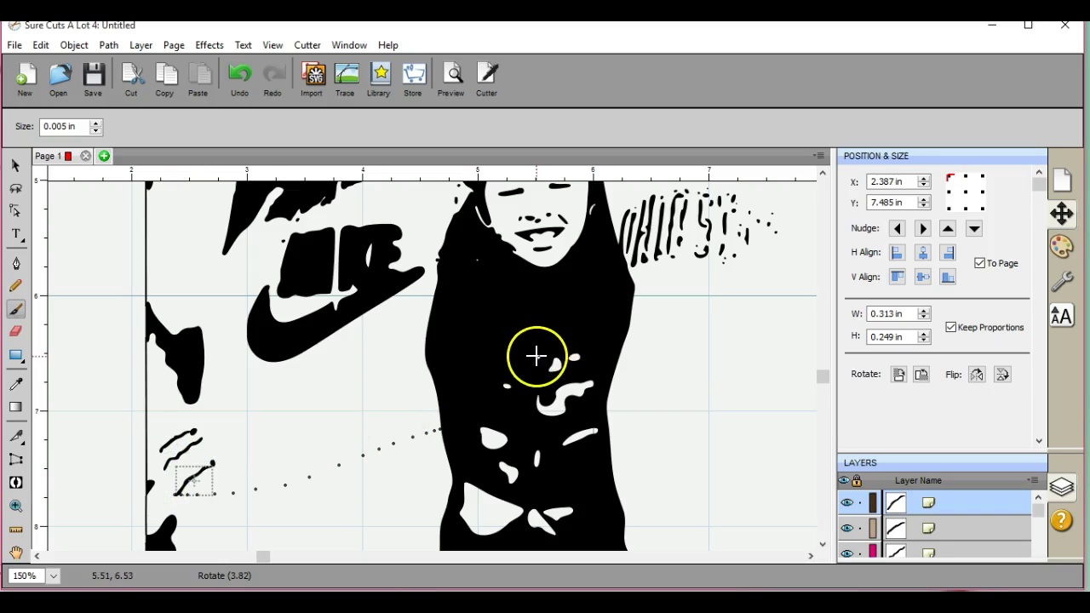
Step: Paint over the tiny white specks on the middle figure's chest and shoulder with the 0.005 in Brush
{"action": "left_click", "coordinate": [539, 356]}
{"action": "left_click_drag", "start_coordinate": [539, 354], "coordinate": [535, 358]}
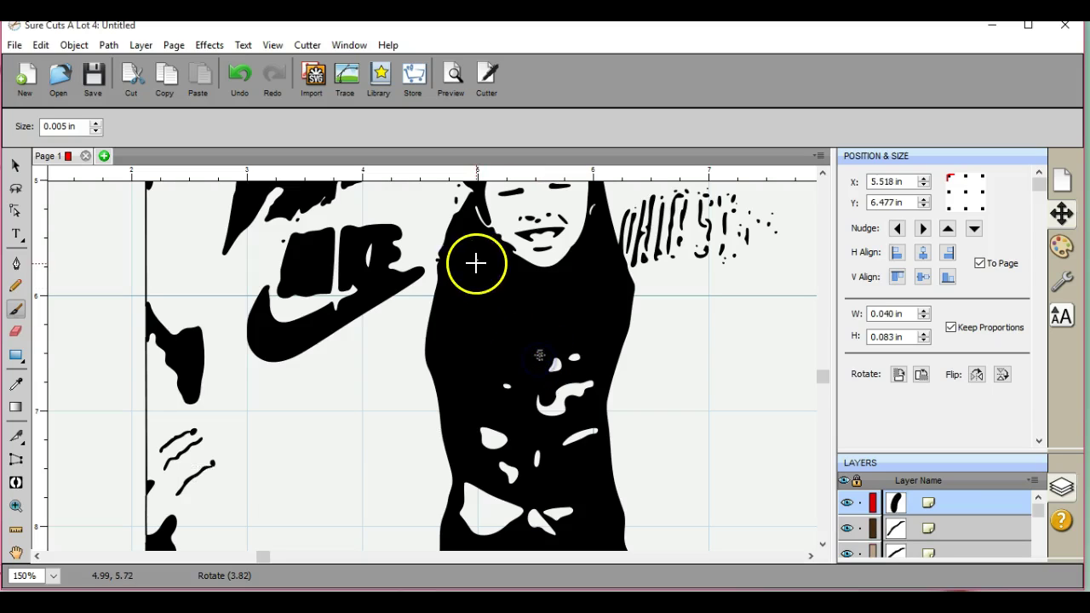
{"action": "left_click_drag", "start_coordinate": [477, 260], "coordinate": [478, 260]}
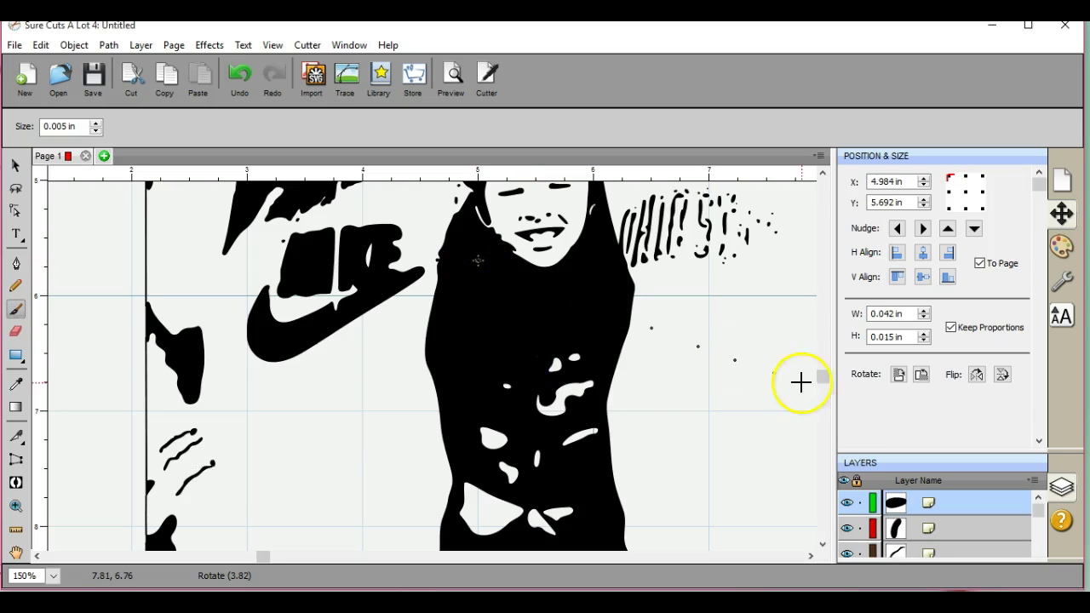
Step: Fill the thin white sliver along the lower left edge of the design with a Brush stroke about 0.27 in tall
{"action": "mouse_move", "coordinate": [822, 381]}
{"action": "left_mouse_down"}
{"action": "mouse_move", "coordinate": [828, 450]}
{"action": "mouse_move", "coordinate": [824, 422]}
{"action": "mouse_move", "coordinate": [215, 522]}
{"action": "mouse_move", "coordinate": [173, 494]}
{"action": "mouse_move", "coordinate": [133, 397]}
{"action": "mouse_move", "coordinate": [151, 438]}
{"action": "left_mouse_up"}
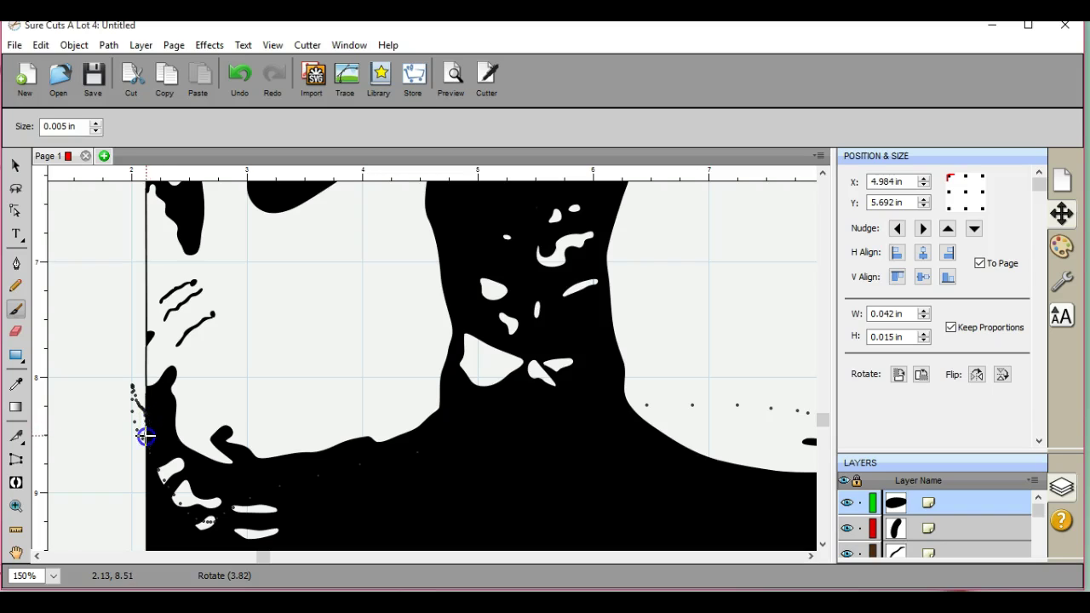
{"action": "left_click_drag", "start_coordinate": [146, 420], "coordinate": [146, 422]}
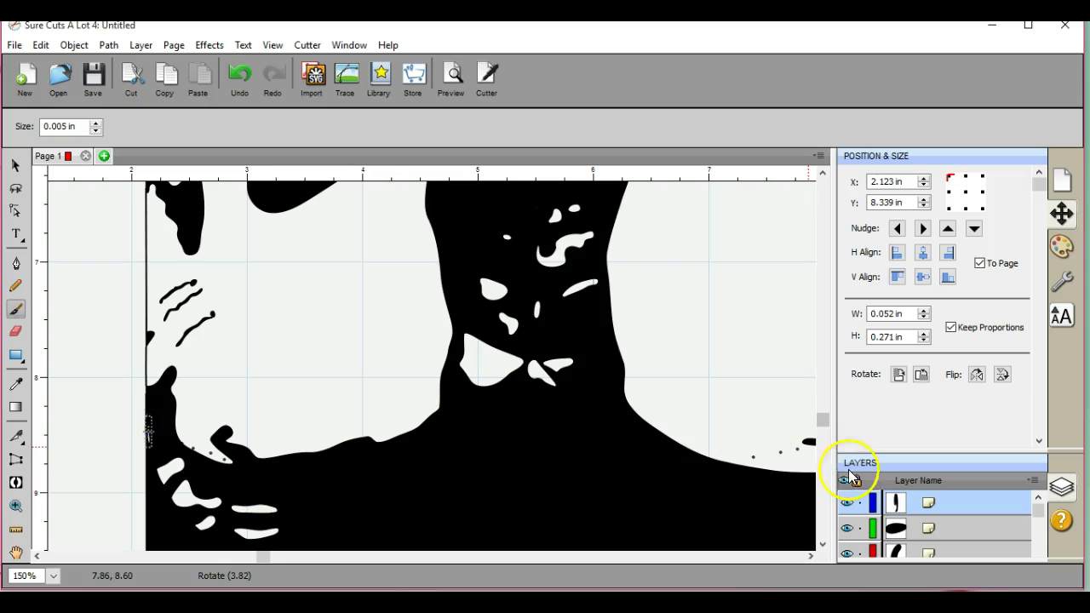
{"action": "left_click_drag", "start_coordinate": [823, 419], "coordinate": [809, 317]}
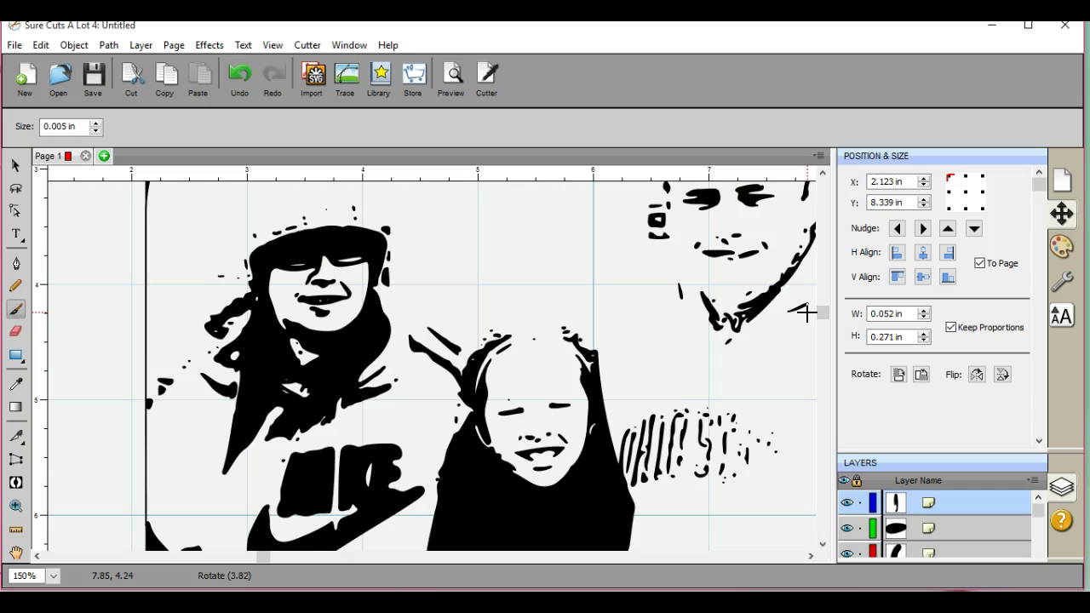
{"action": "mouse_move", "coordinate": [807, 313]}
{"action": "left_mouse_down"}
{"action": "mouse_move", "coordinate": [825, 308]}
{"action": "mouse_move", "coordinate": [818, 277]}
{"action": "mouse_move", "coordinate": [605, 331]}
{"action": "mouse_move", "coordinate": [439, 547]}
{"action": "left_mouse_up"}
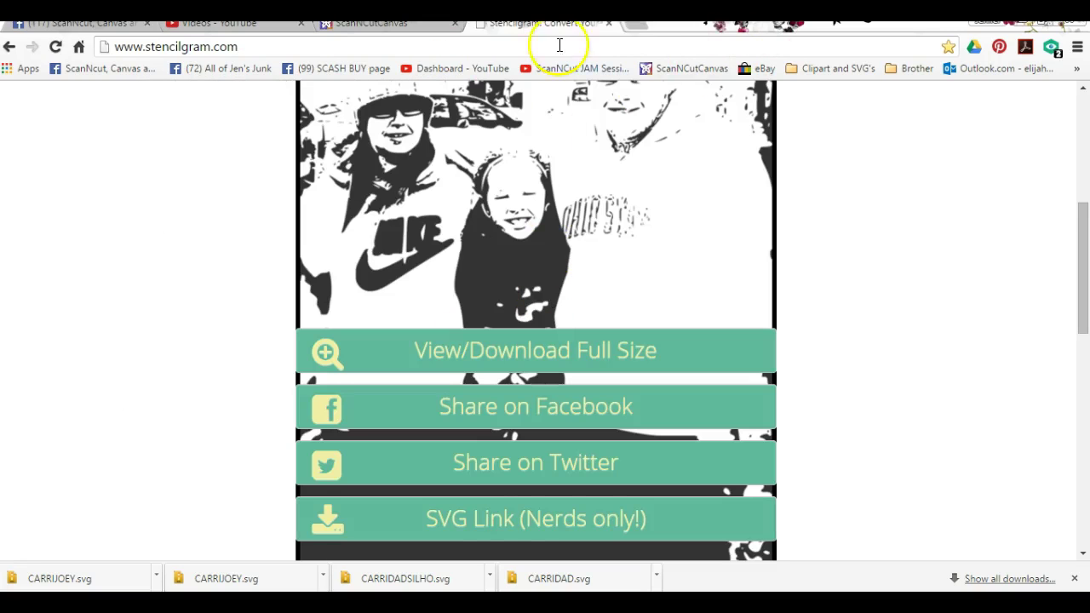
{"action": "left_click", "coordinate": [309, 47]}
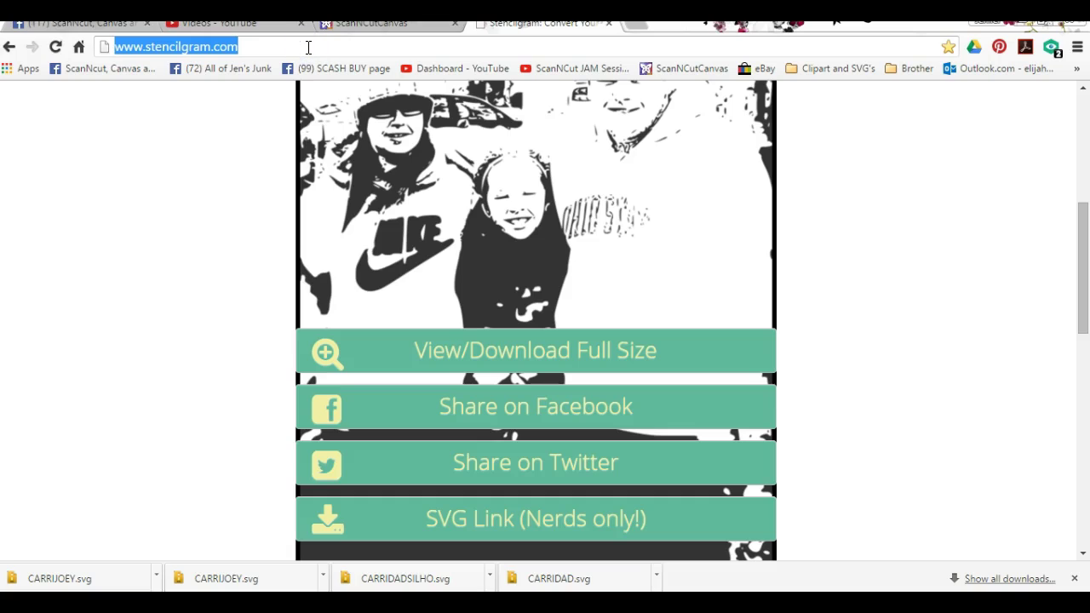
{"action": "key", "text": "Return"}
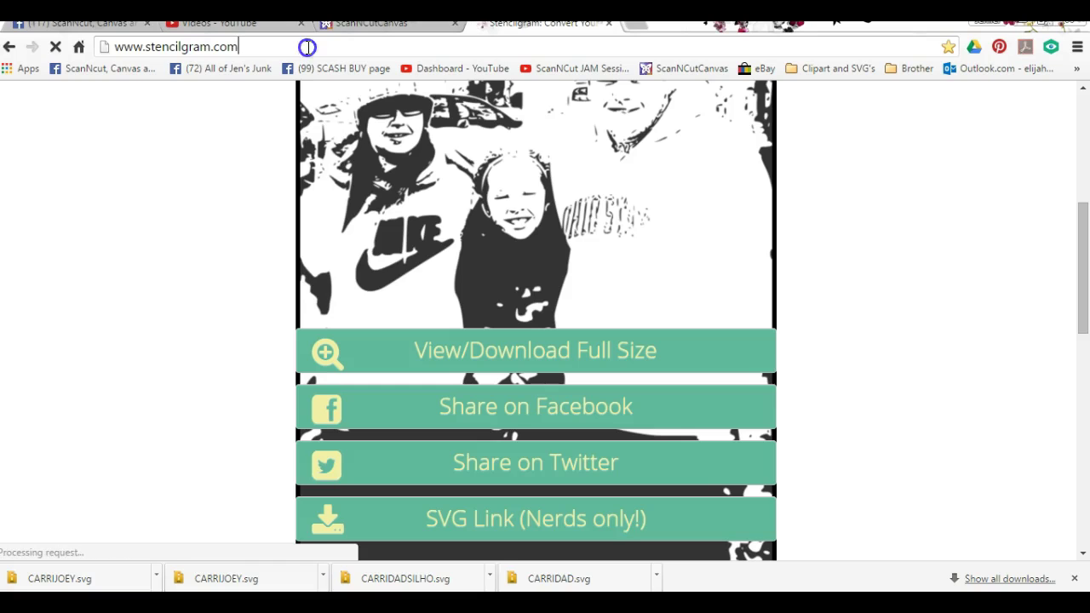
{"action": "left_click_drag", "start_coordinate": [376, 43], "coordinate": [267, 133]}
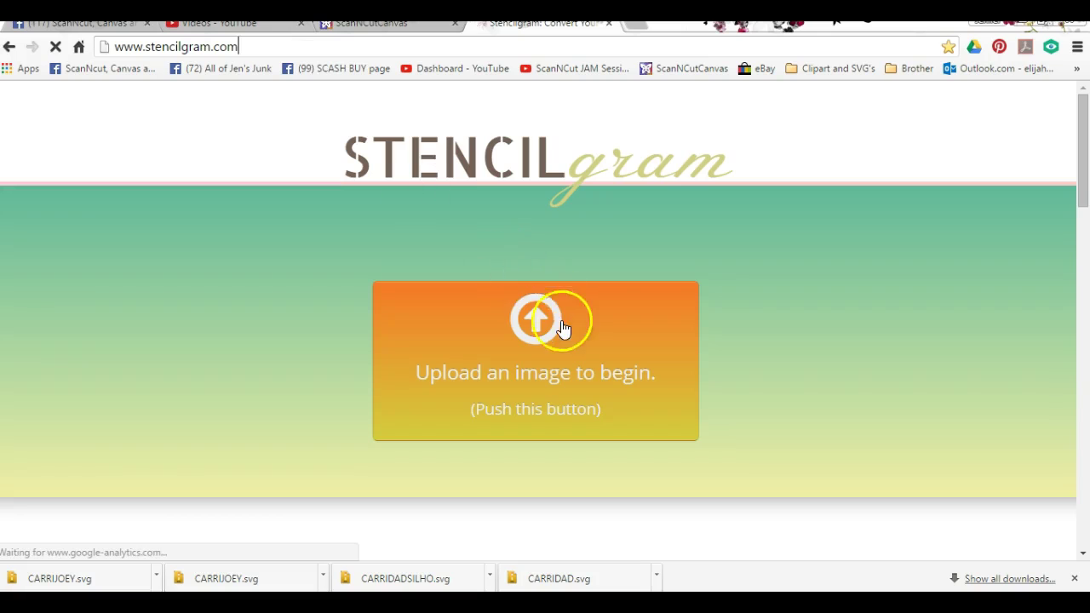
{"action": "left_click", "coordinate": [539, 324]}
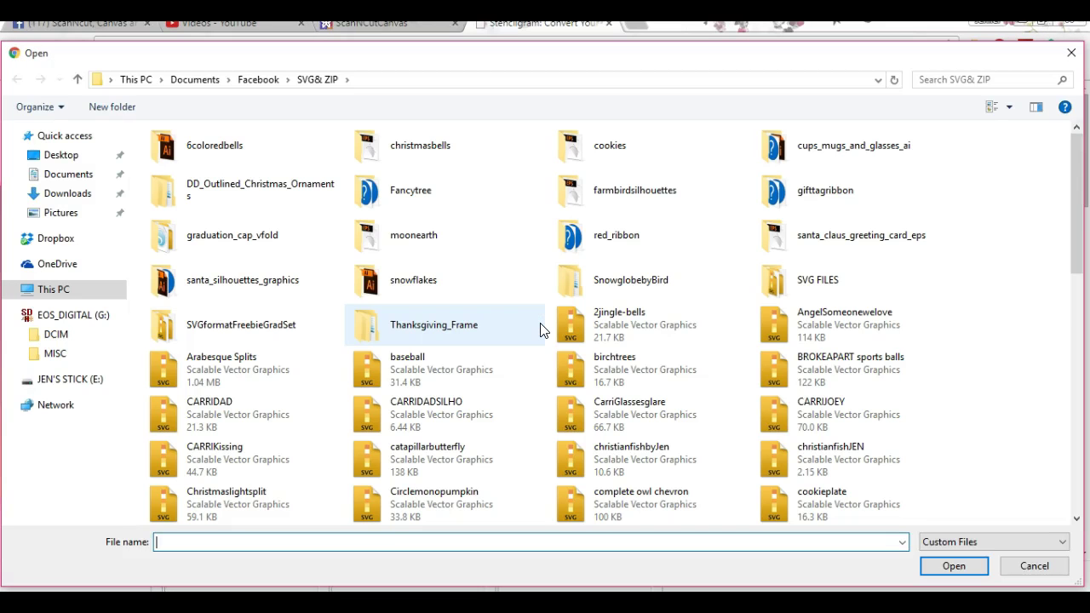
{"action": "left_click", "coordinate": [41, 239]}
{"action": "left_click", "coordinate": [249, 191]}
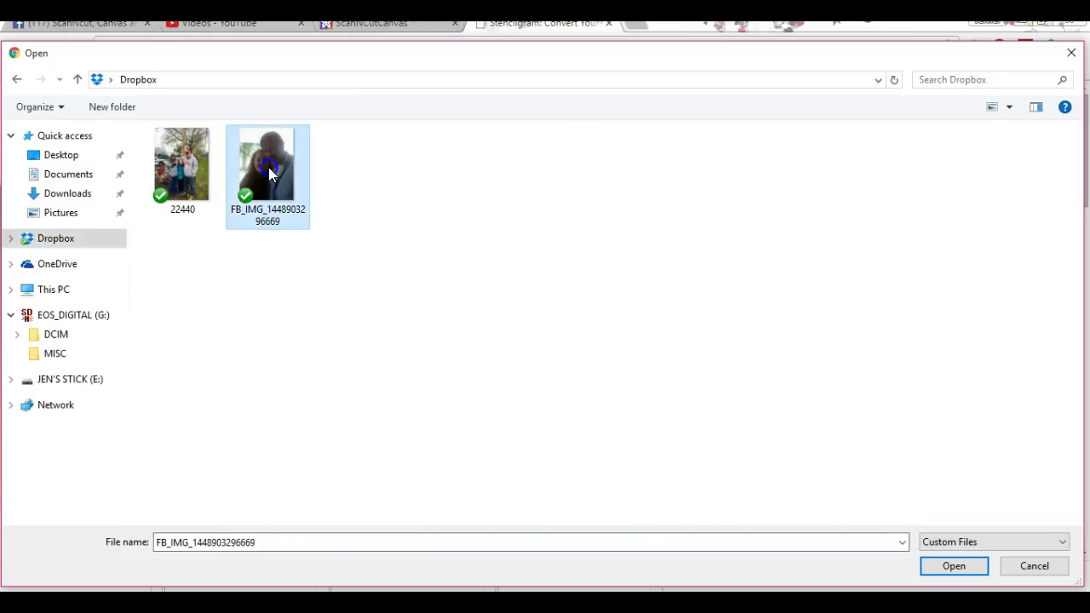
{"action": "double_click", "coordinate": [268, 167]}
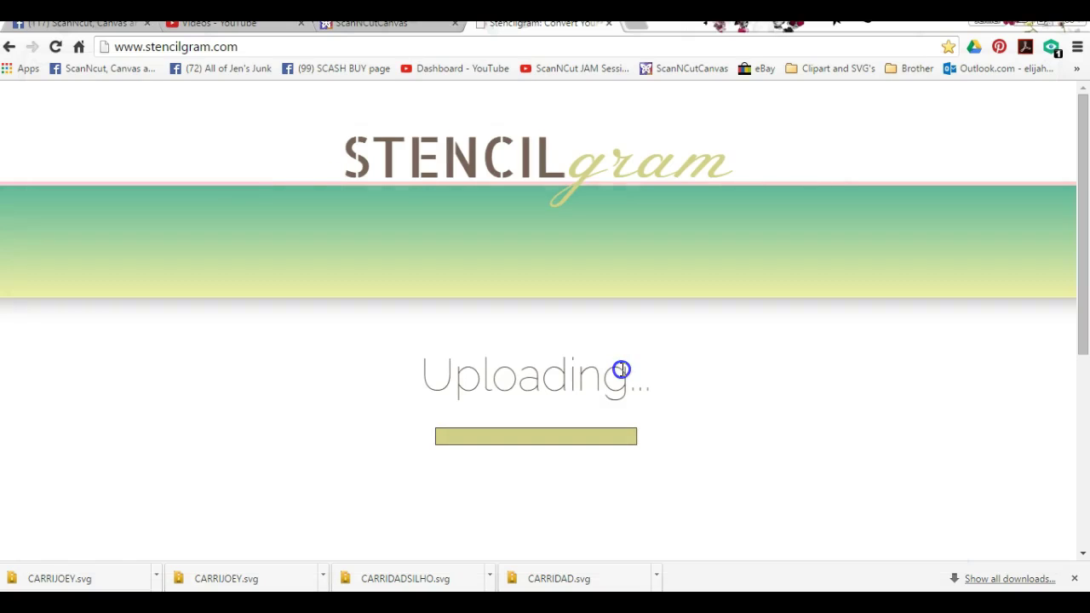
{"action": "left_click", "coordinate": [1075, 579]}
{"action": "left_click", "coordinate": [1083, 587]}
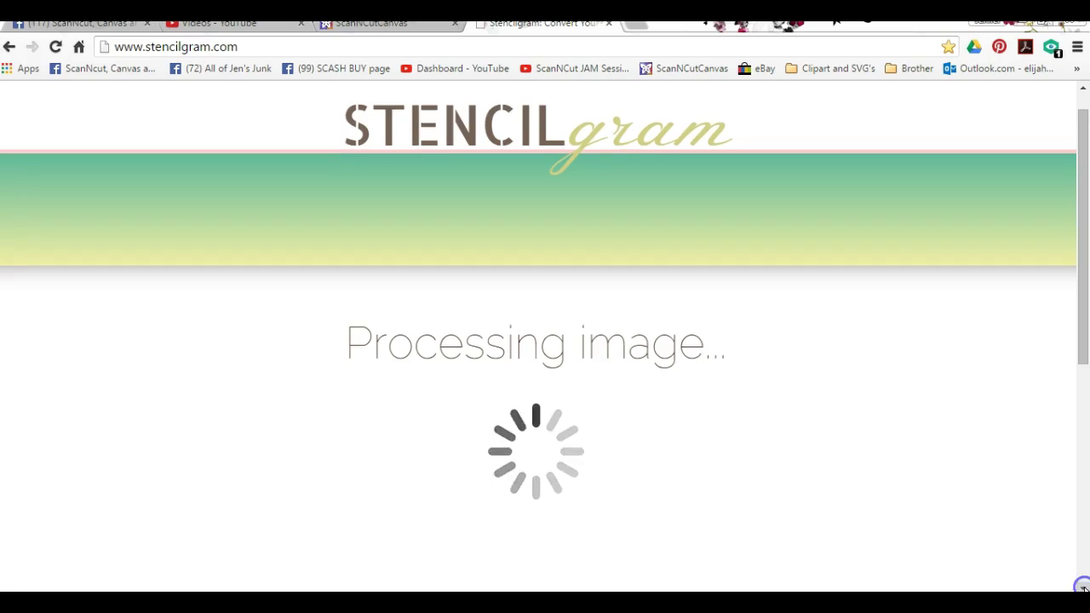
Step: Try several Balance levels on the stencil preview and settle on a low one that brings out both faces
{"action": "scroll", "coordinate": [567, 129], "scroll_direction": "down", "scroll_amount": 2}
{"action": "scroll", "coordinate": [511, 316], "scroll_direction": "down", "scroll_amount": 1}
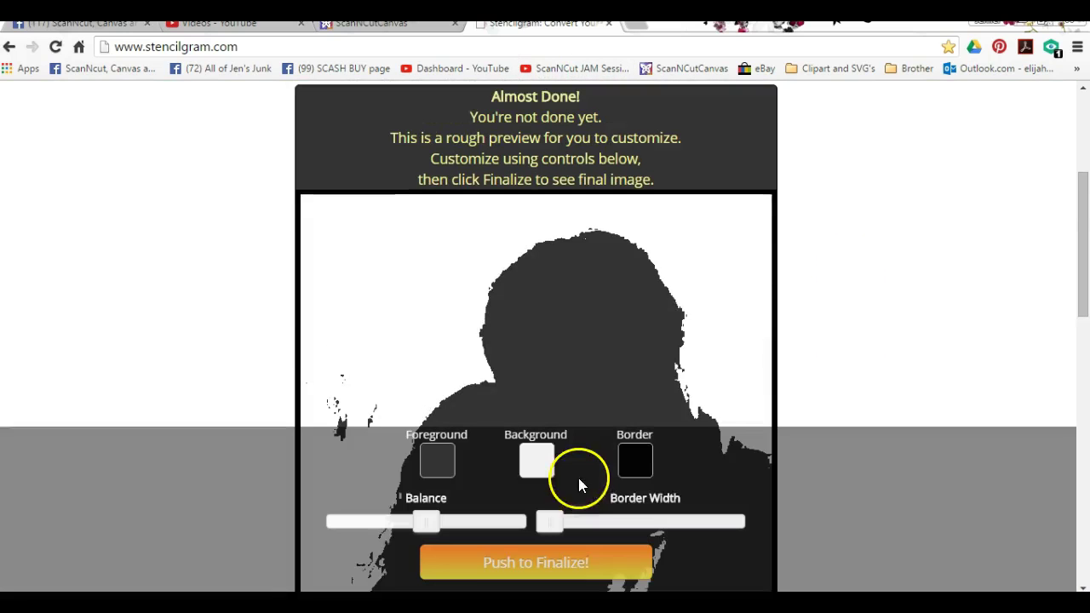
{"action": "left_click_drag", "start_coordinate": [1083, 285], "coordinate": [1085, 330]}
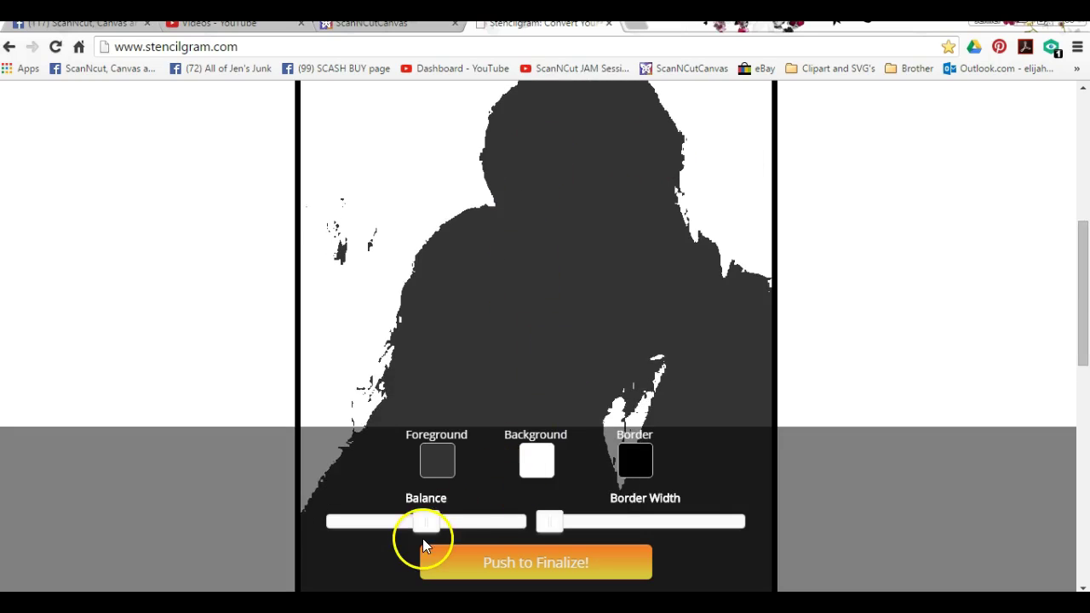
{"action": "left_click_drag", "start_coordinate": [431, 524], "coordinate": [377, 529]}
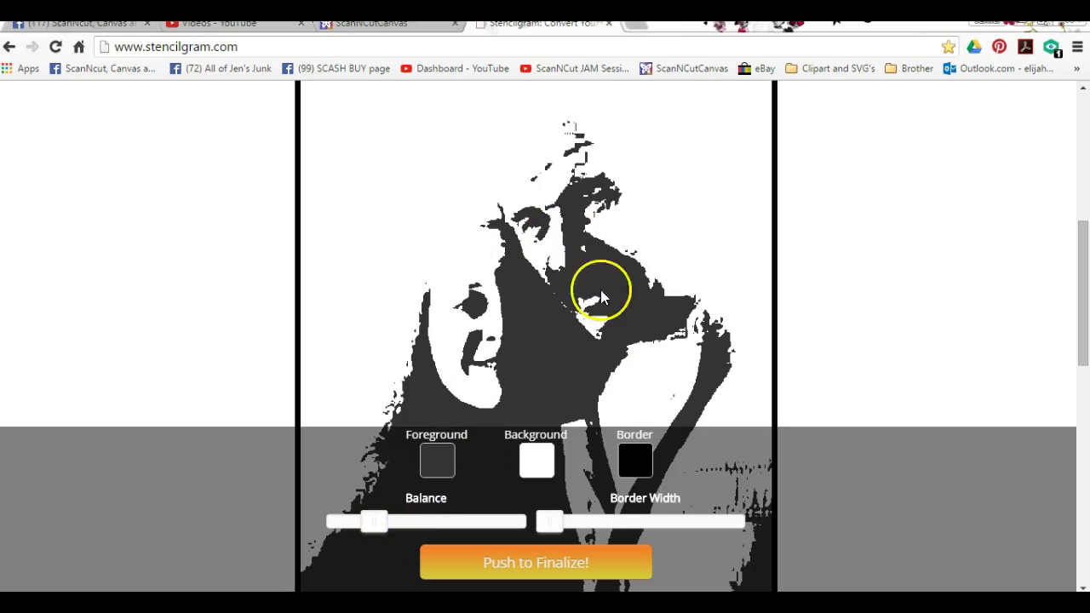
{"action": "left_click_drag", "start_coordinate": [376, 527], "coordinate": [455, 517]}
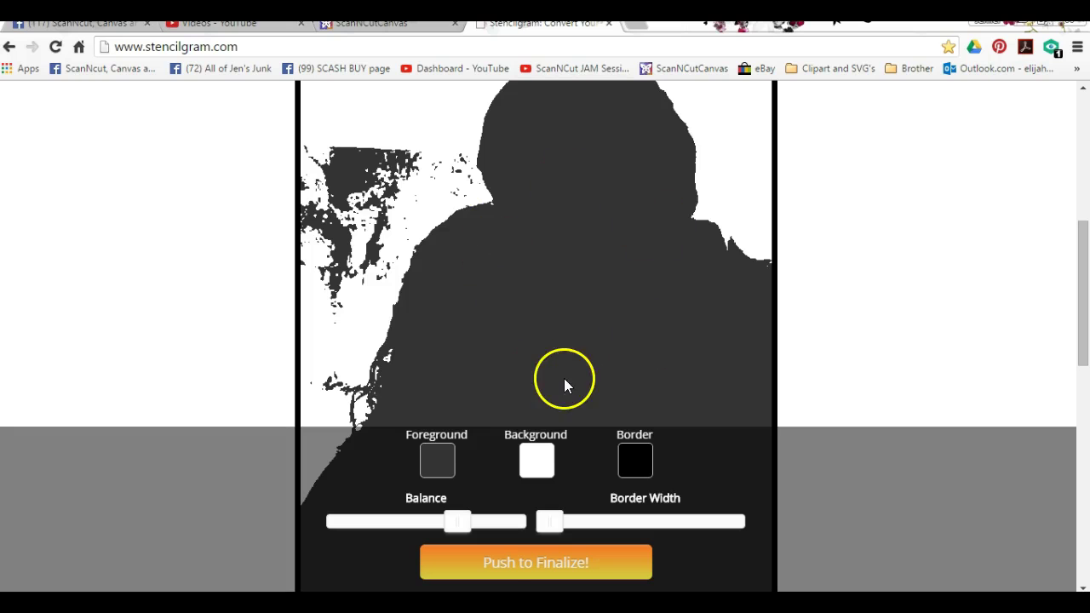
{"action": "left_click_drag", "start_coordinate": [457, 521], "coordinate": [448, 521]}
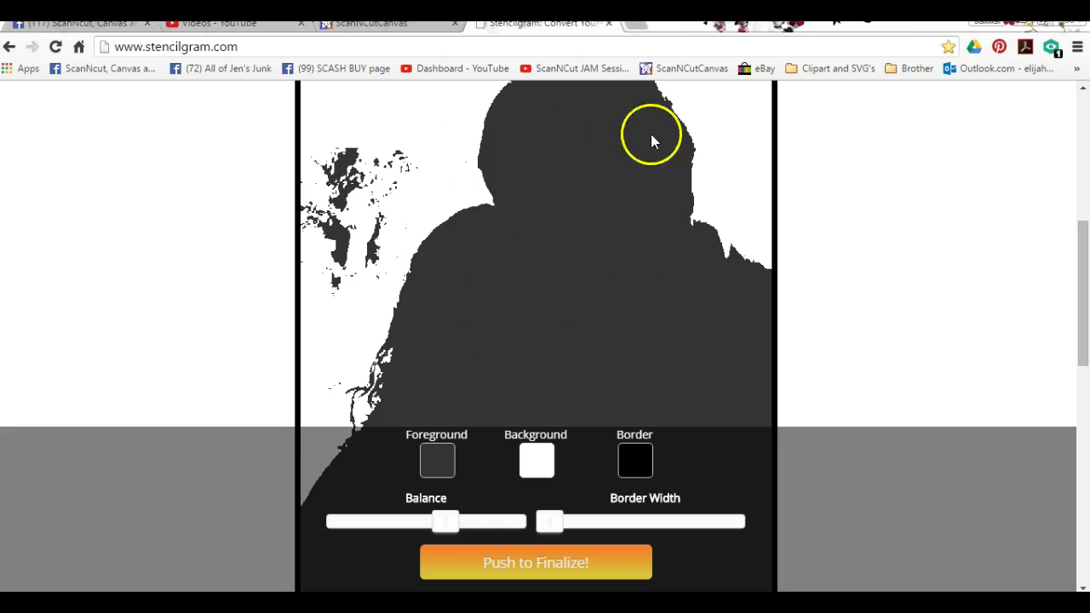
{"action": "left_click_drag", "start_coordinate": [445, 518], "coordinate": [366, 524]}
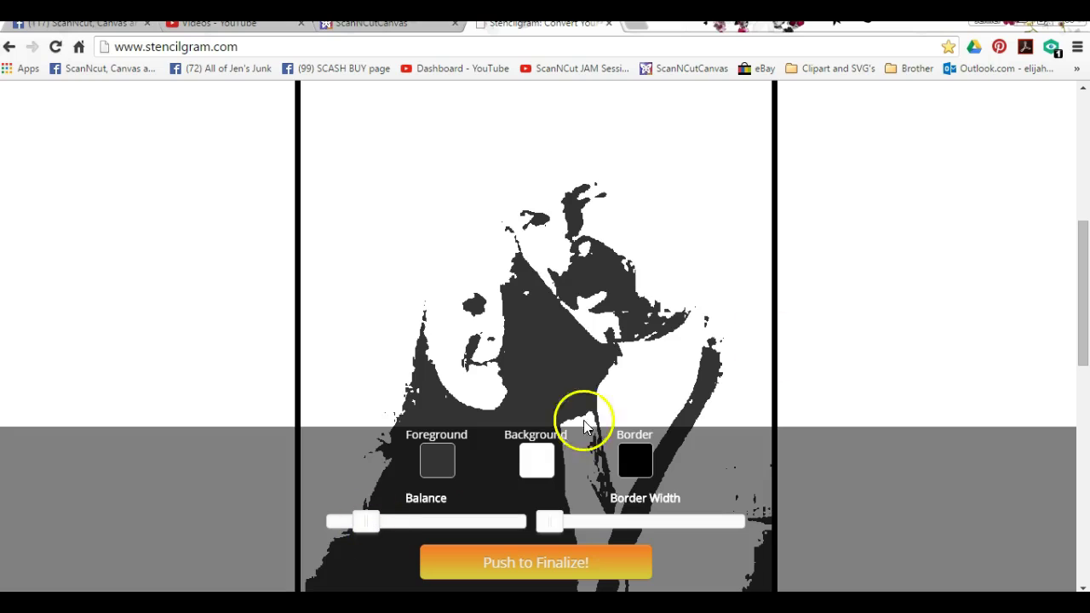
Step: Switch back to Sure Cuts A Lot 4, add a new page named Page 2 and view it at 50%
{"action": "left_click", "coordinate": [1023, 25]}
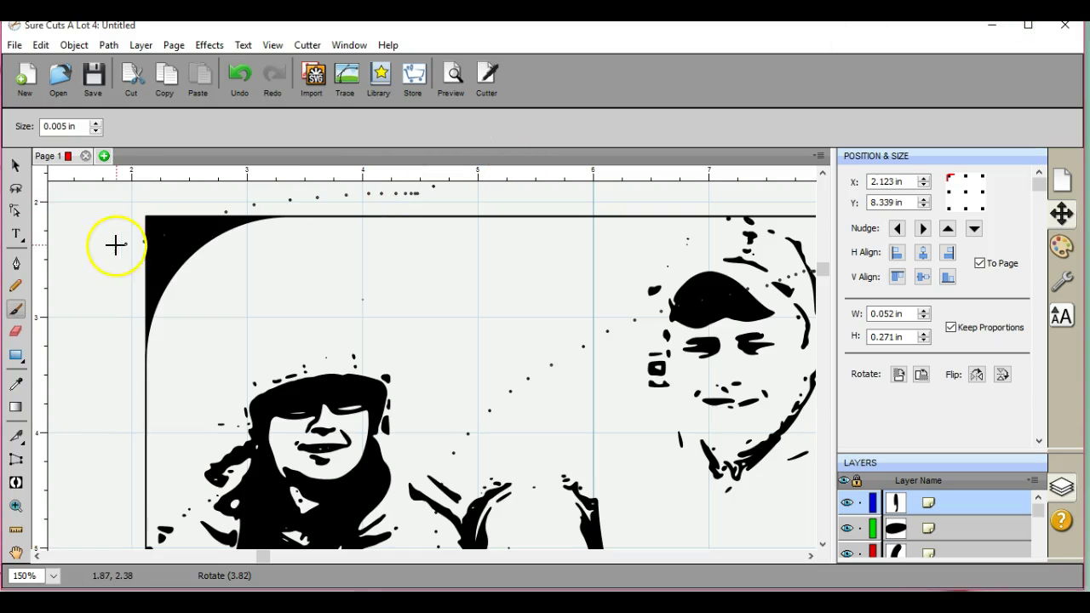
{"action": "left_click", "coordinate": [104, 156]}
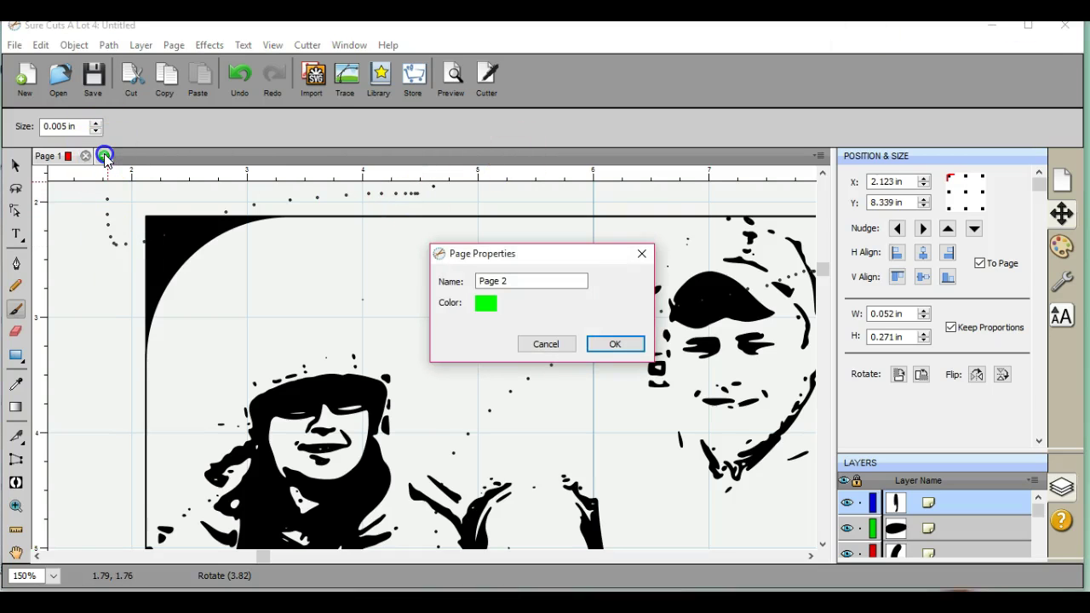
{"action": "key", "text": "Return"}
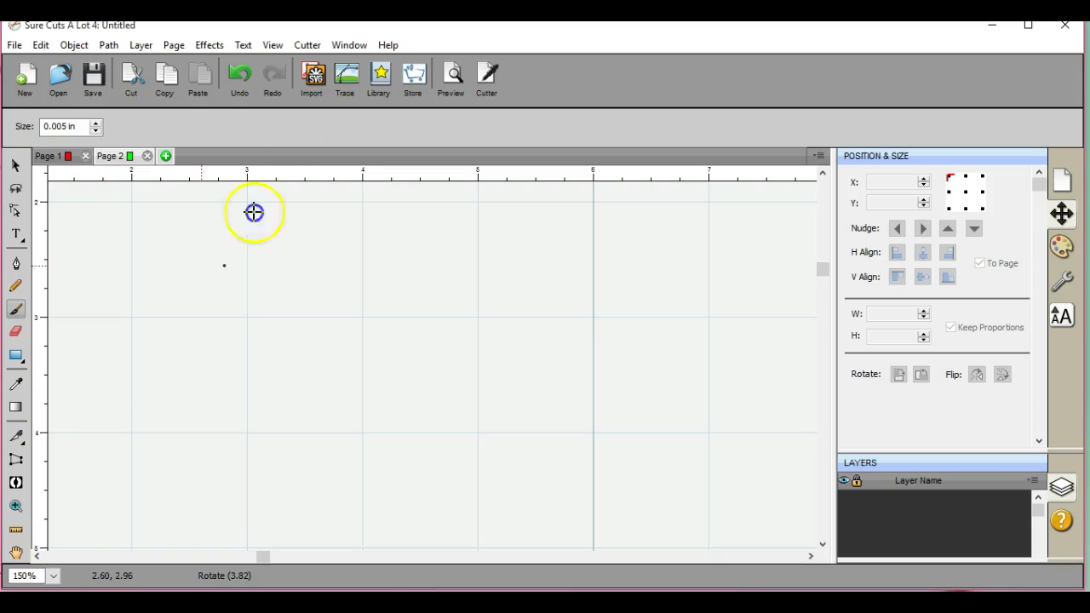
{"action": "left_click", "coordinate": [52, 575]}
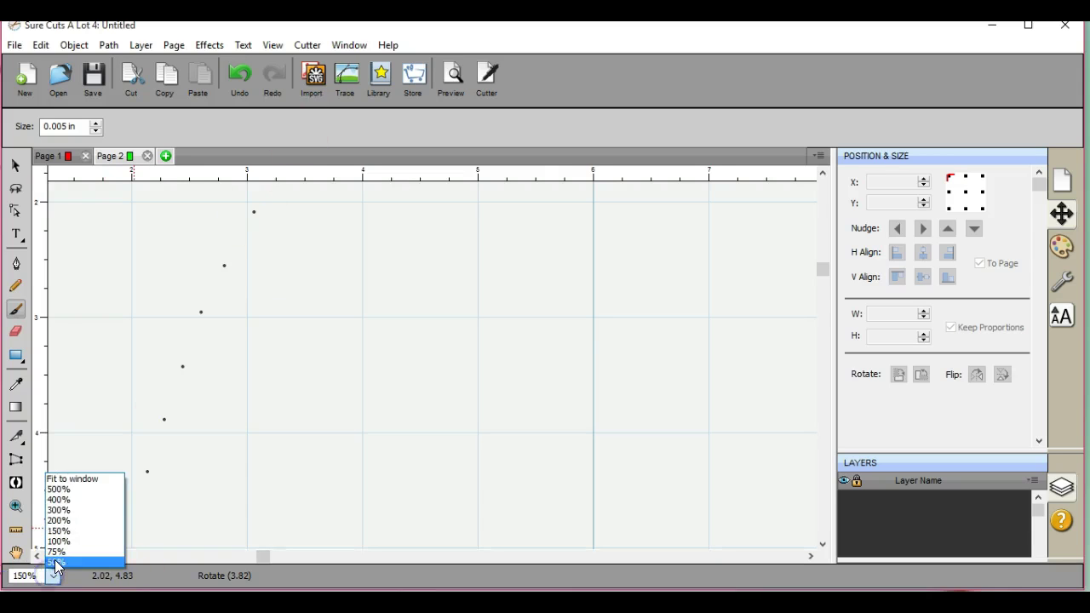
{"action": "left_click", "coordinate": [54, 562]}
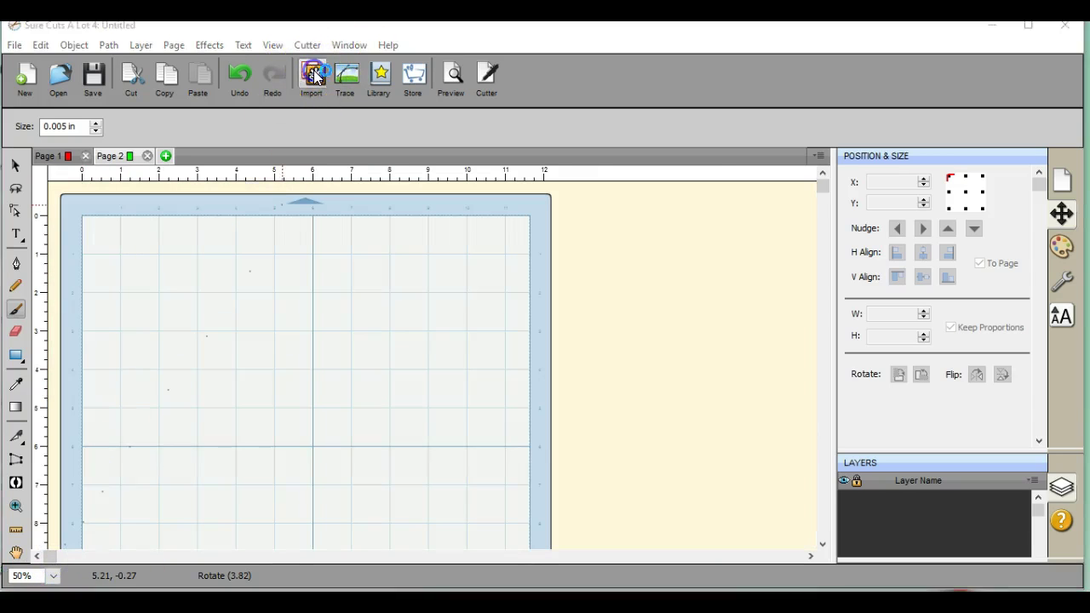
Step: Import CARRIDAD.svg from the SVG& ZIP folder onto Page 2 and activate the Select tool
{"action": "left_click", "coordinate": [314, 76]}
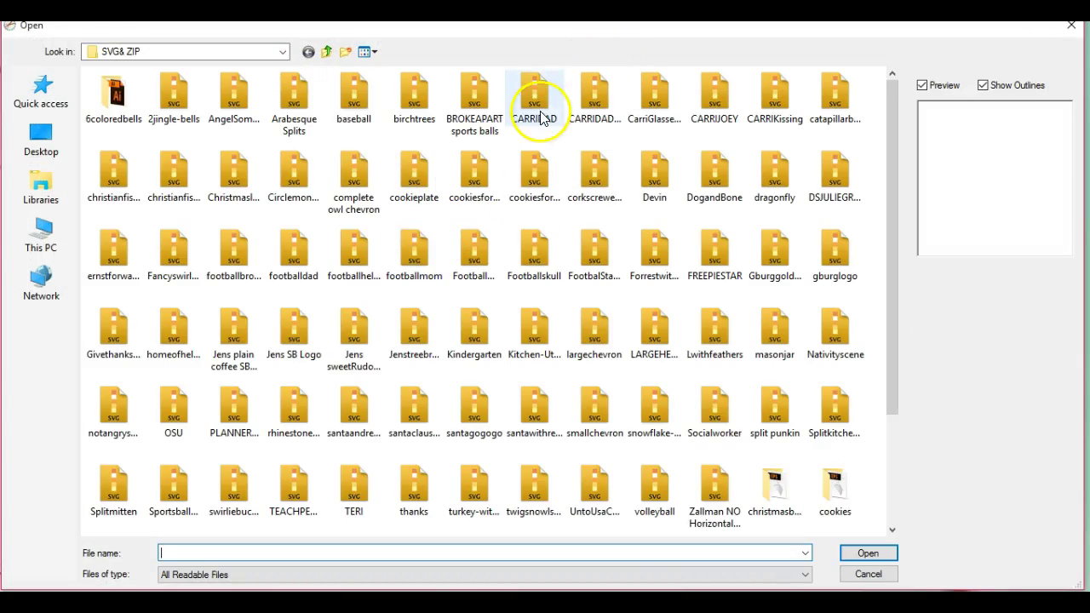
{"action": "double_click", "coordinate": [537, 102]}
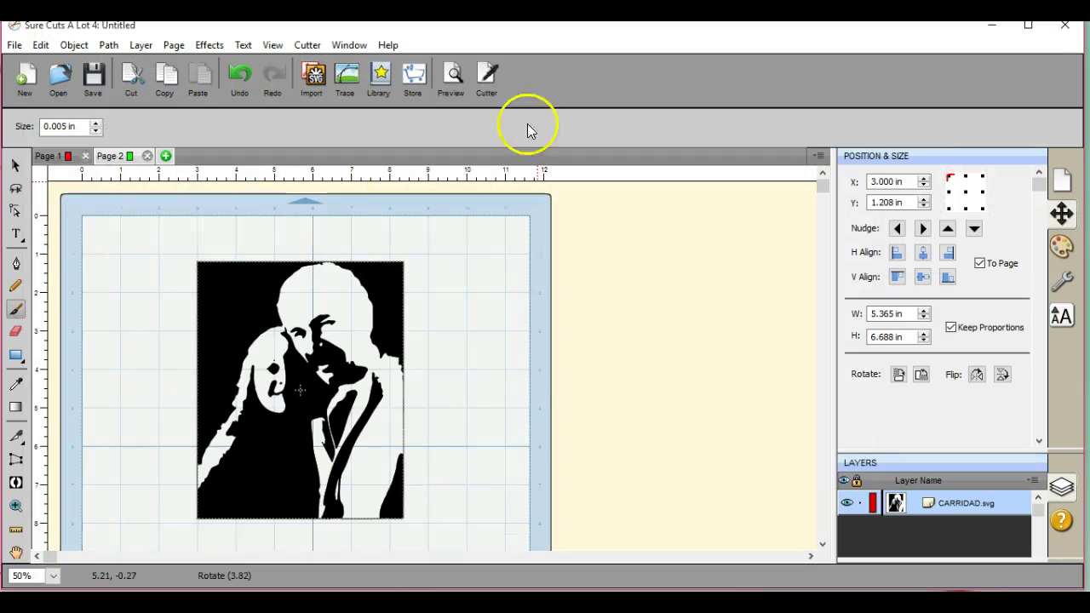
{"action": "mouse_move", "coordinate": [500, 260]}
{"action": "left_mouse_down"}
{"action": "mouse_move", "coordinate": [433, 457]}
{"action": "mouse_move", "coordinate": [298, 421]}
{"action": "mouse_move", "coordinate": [294, 212]}
{"action": "mouse_move", "coordinate": [296, 421]}
{"action": "mouse_move", "coordinate": [324, 349]}
{"action": "mouse_move", "coordinate": [238, 420]}
{"action": "mouse_move", "coordinate": [280, 346]}
{"action": "mouse_move", "coordinate": [348, 316]}
{"action": "mouse_move", "coordinate": [349, 336]}
{"action": "mouse_move", "coordinate": [304, 410]}
{"action": "mouse_move", "coordinate": [300, 362]}
{"action": "mouse_move", "coordinate": [292, 397]}
{"action": "mouse_move", "coordinate": [379, 299]}
{"action": "mouse_move", "coordinate": [355, 345]}
{"action": "mouse_move", "coordinate": [280, 401]}
{"action": "mouse_move", "coordinate": [289, 404]}
{"action": "mouse_move", "coordinate": [9, 242]}
{"action": "mouse_move", "coordinate": [19, 170]}
{"action": "left_mouse_up"}
{"action": "left_click", "coordinate": [17, 166]}
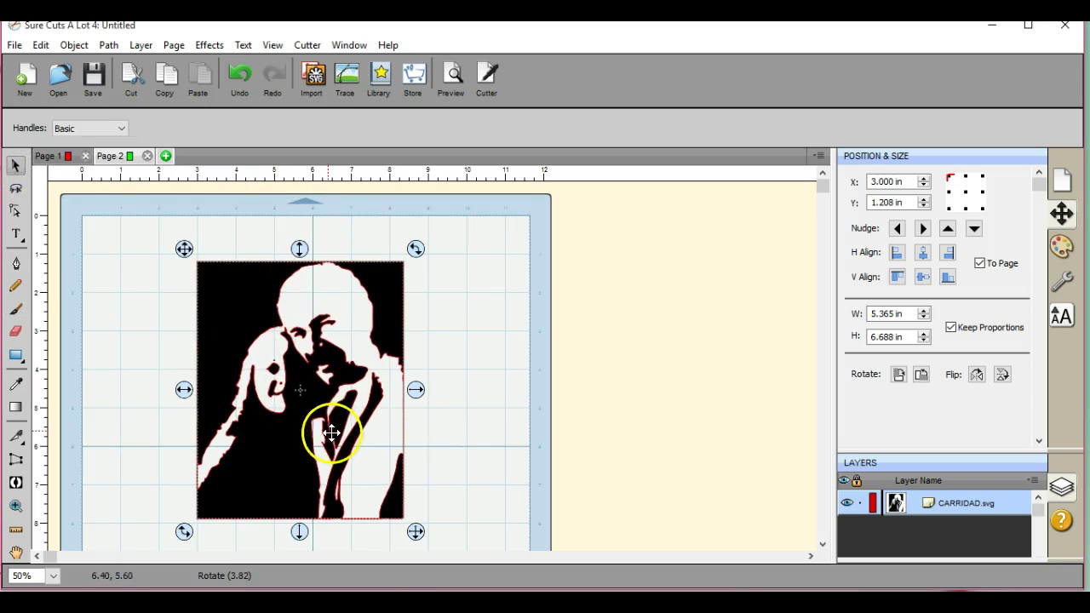